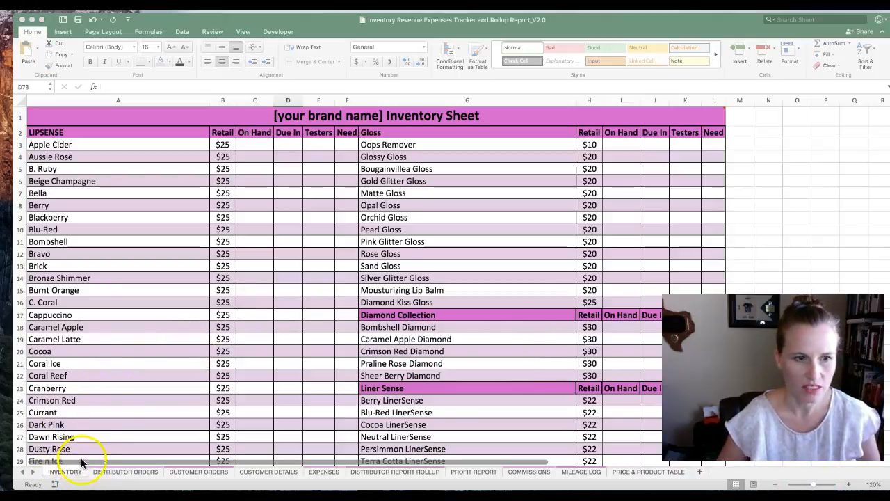
Enter On Hand quantities 4, 5, 6 and 7 for Apple Cider, Aussie Rose, B. Ruby and Beige Champagne
left_click(262, 145)
left_click(259, 145)
type("4")
key("Return")
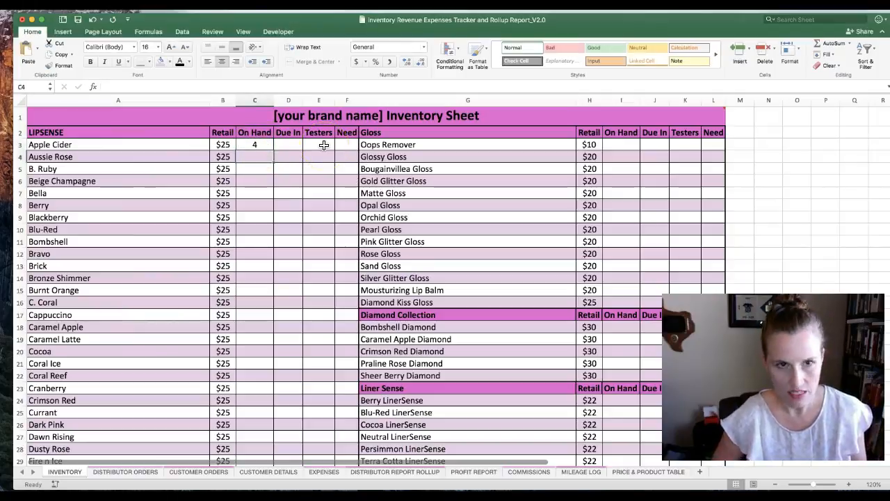
type("5")
key("Return")
type("6")
key("Return")
type("7")
key("Return")
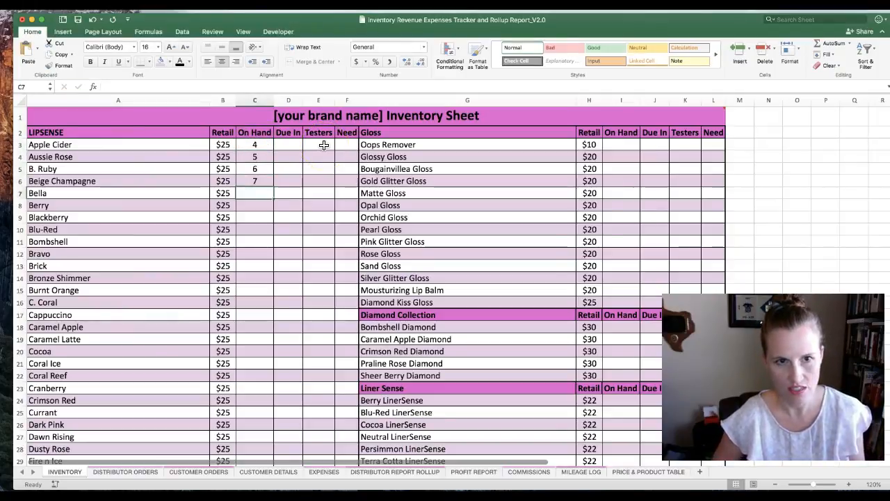
type("8")
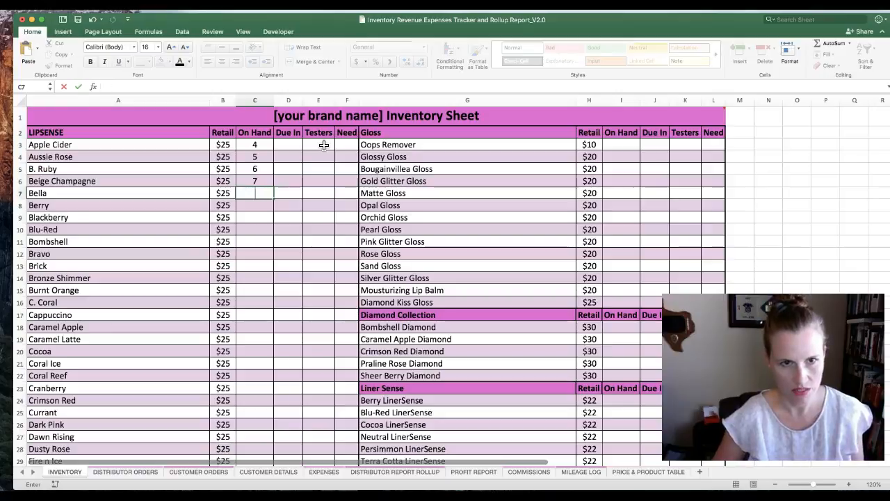
Enter Due In quantities 2, 3 and 4 for Beige Champagne, Bella and Berry
left_click(292, 206)
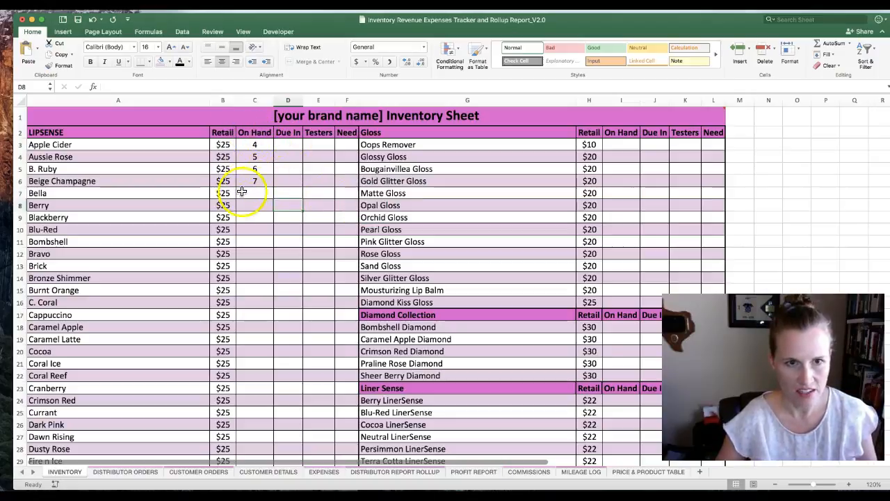
key("Up")
type("3")
key("Return")
type("4")
key("Return")
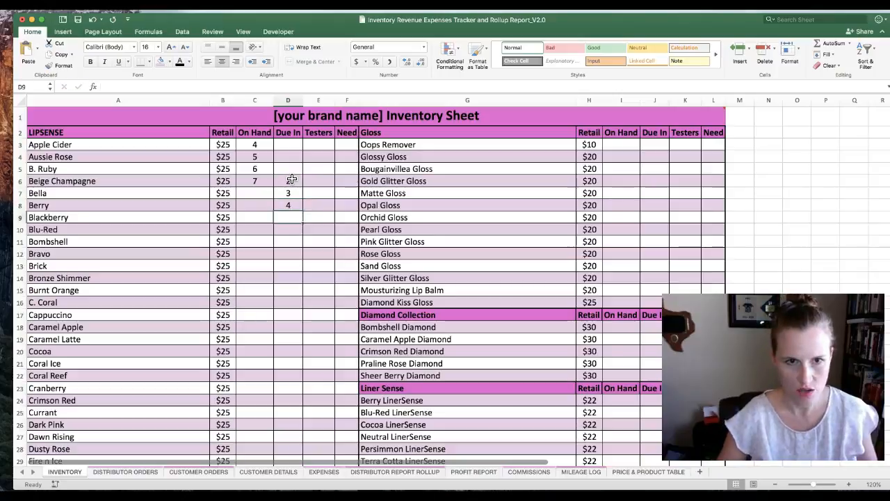
scroll(461, 235, "down", 5)
scroll(461, 235, "down", 10)
scroll(460, 236, "up", 15)
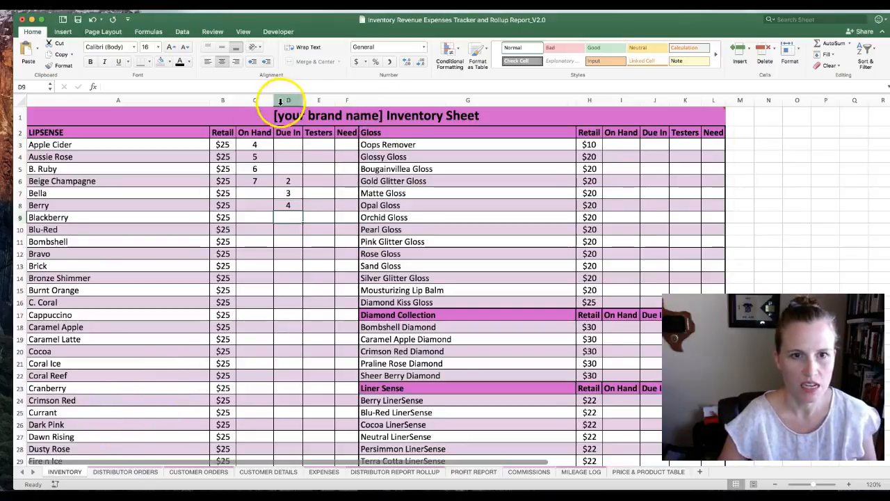
mouse_move(284, 116)
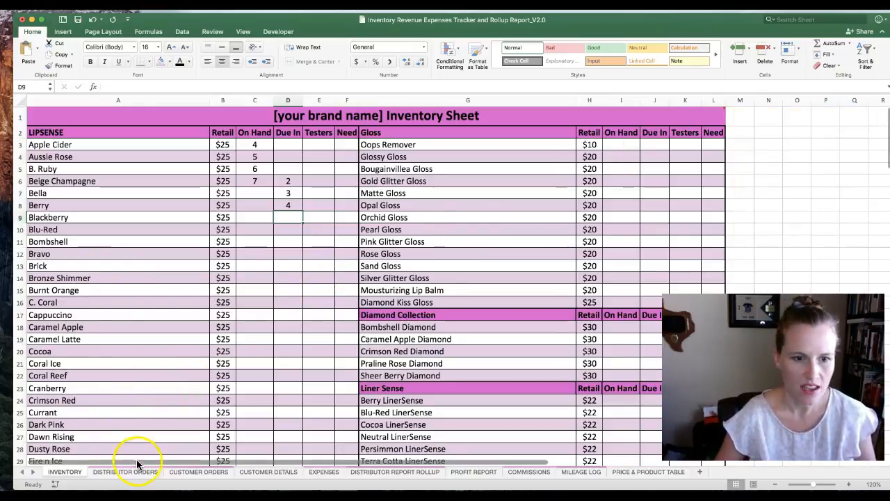
On the Distributor Orders sheet, enter the order date 1/20/2017 in the first order row
left_click(119, 473)
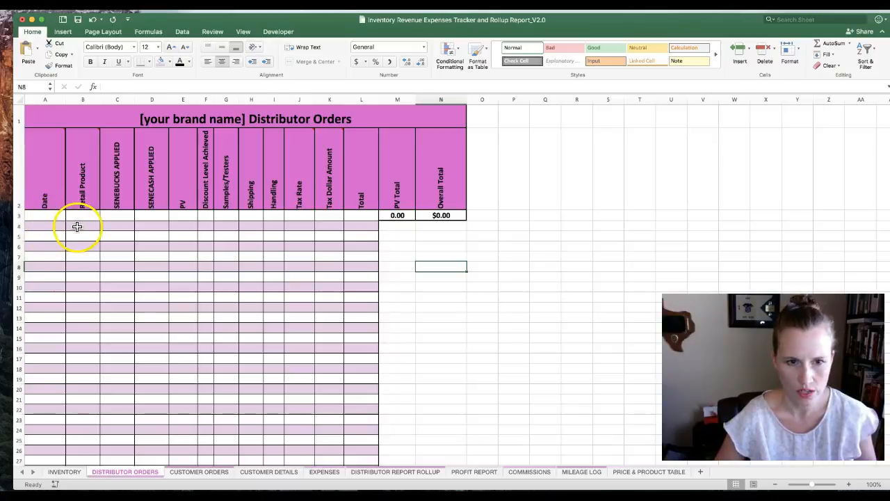
left_click(49, 215)
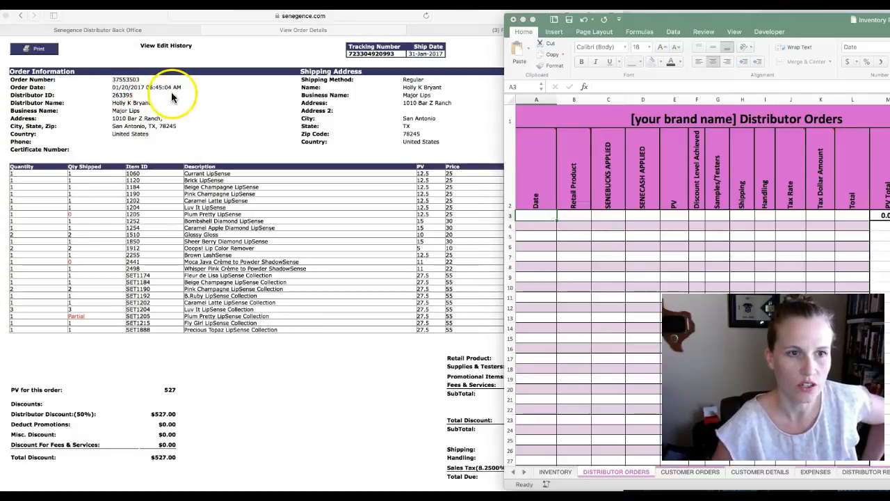
left_click(535, 217)
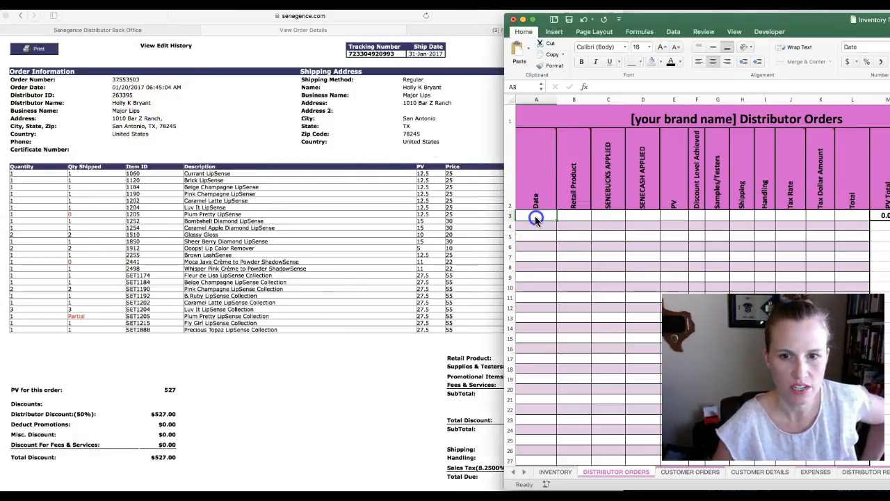
type("1/20")
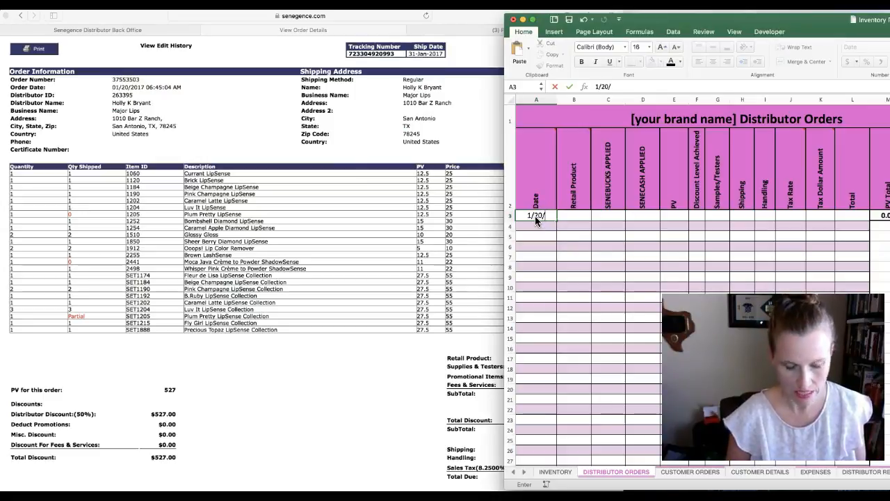
type("/201")
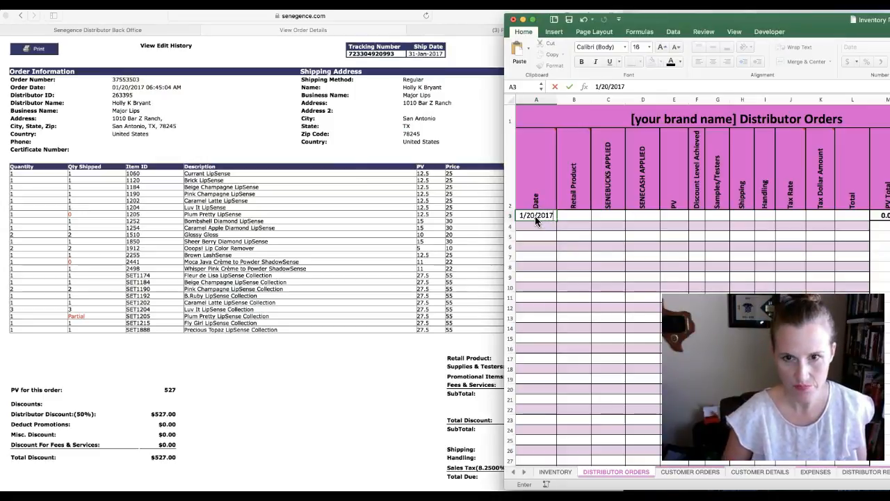
type("7")
key("Tab")
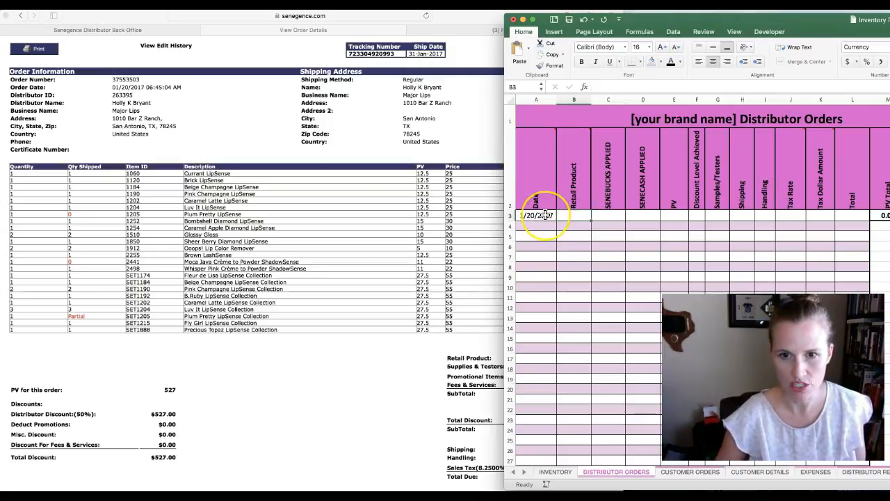
left_click(543, 228)
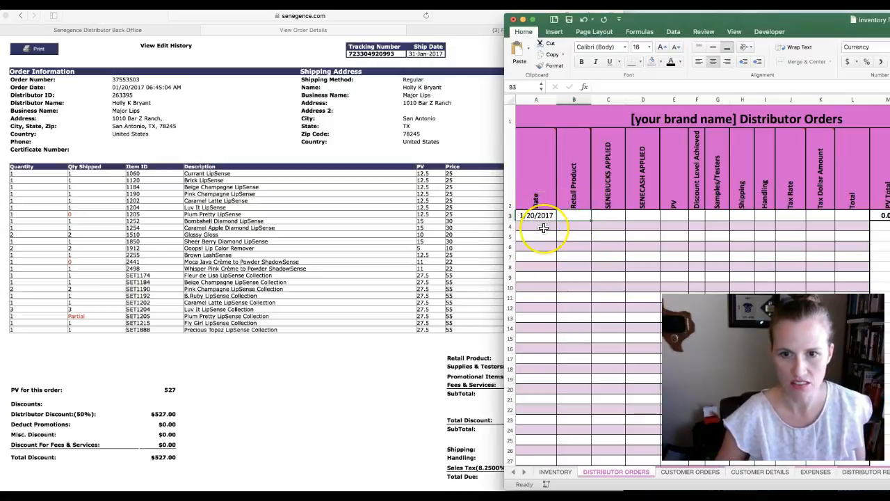
left_click(542, 216)
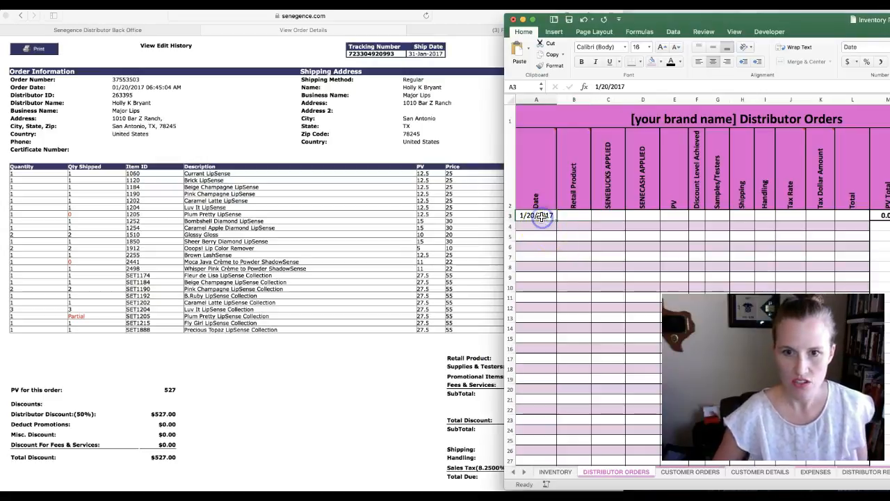
Enter the invoice's retail product amount of 1054 in the first order row
key("Right")
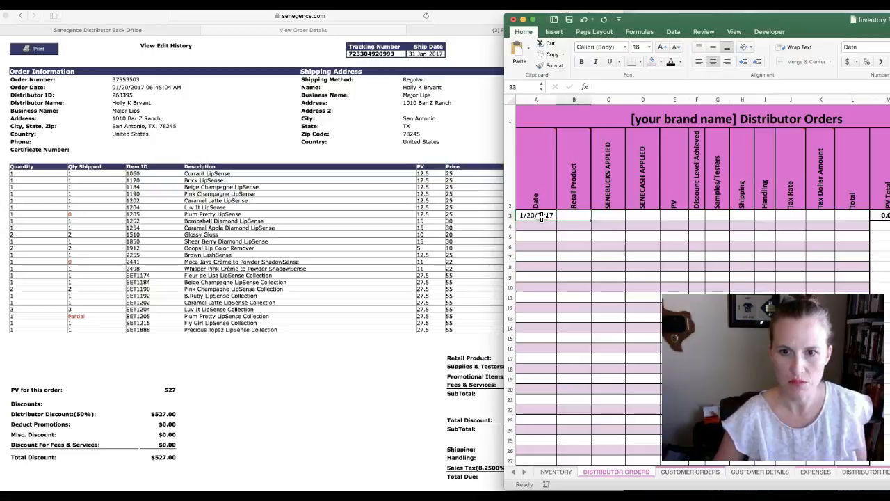
left_click(574, 218)
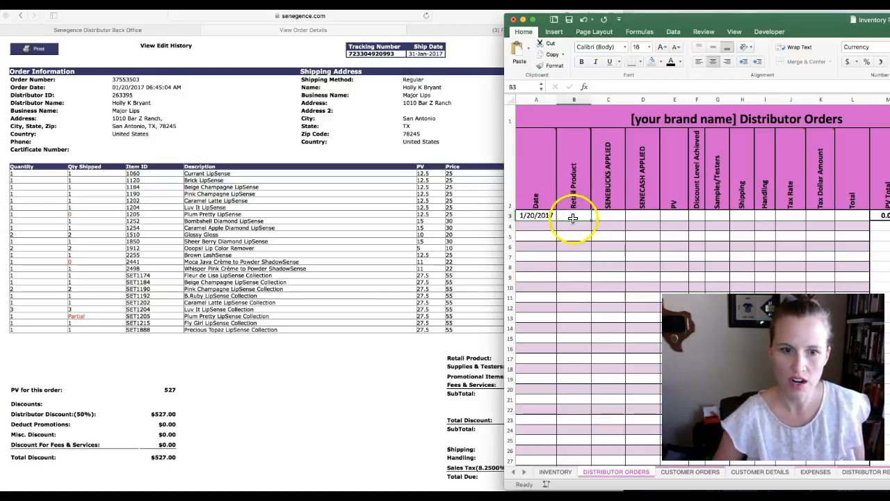
left_click_drag(466, 21, 320, 16)
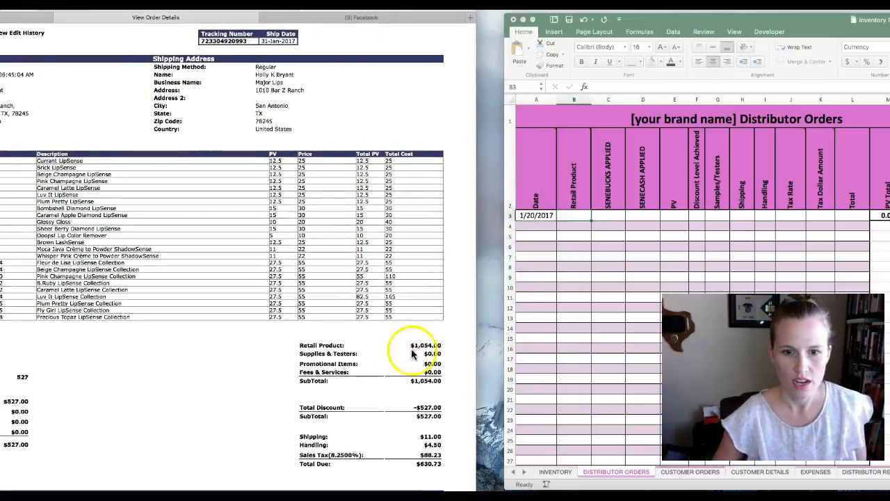
left_click(582, 216)
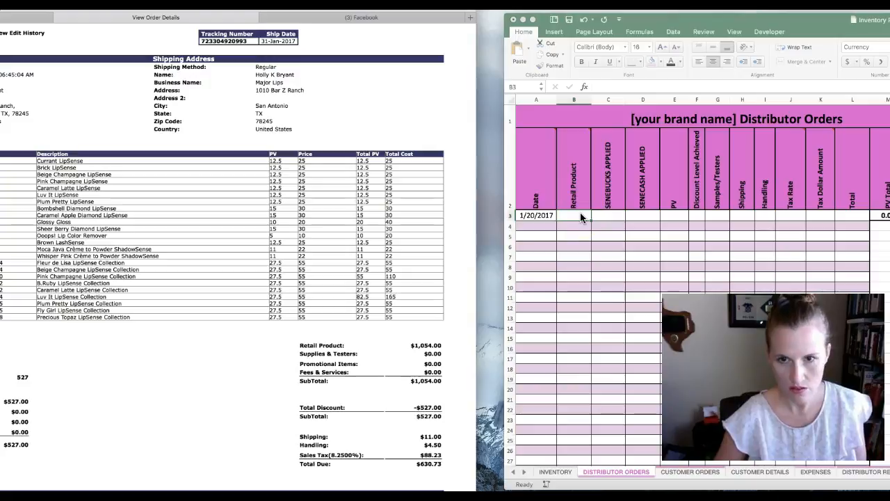
left_click(582, 216)
type("1054")
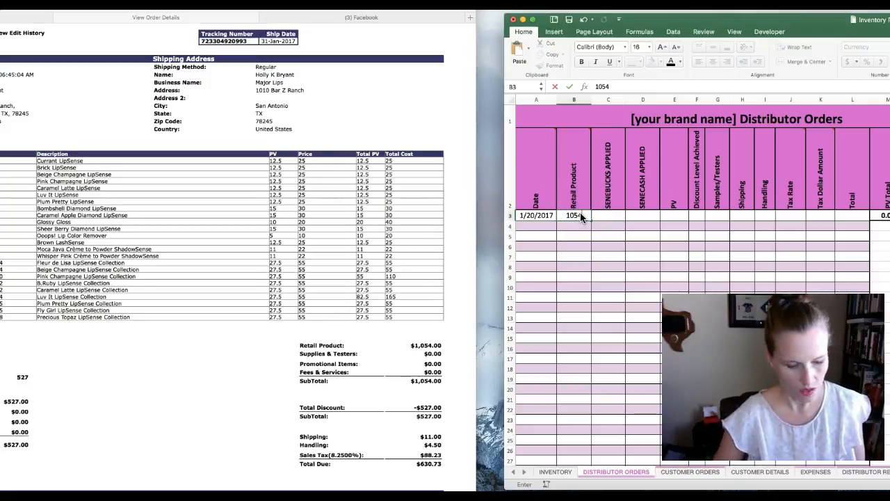
key("Tab")
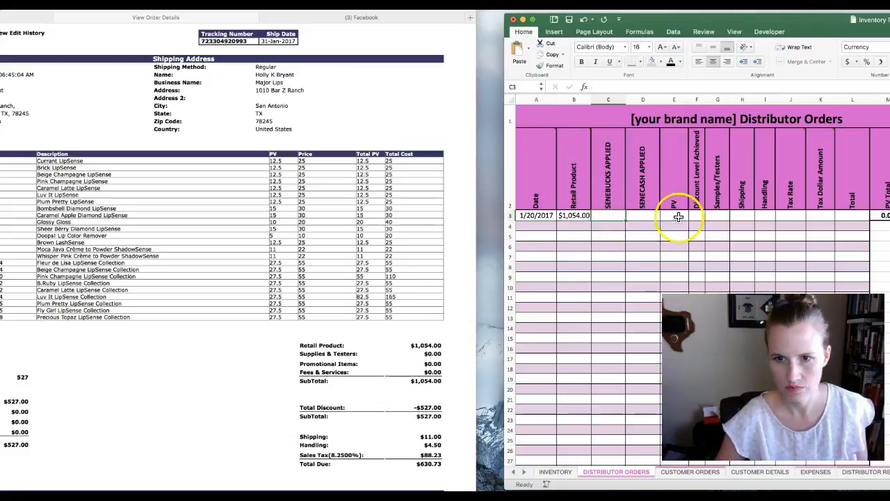
Fill in the order's PV as 527 and its discount level achieved as 50%, based on the invoice
left_click(678, 216)
left_click_drag(5, 10, 118, 13)
left_click_drag(58, 13, 119, 12)
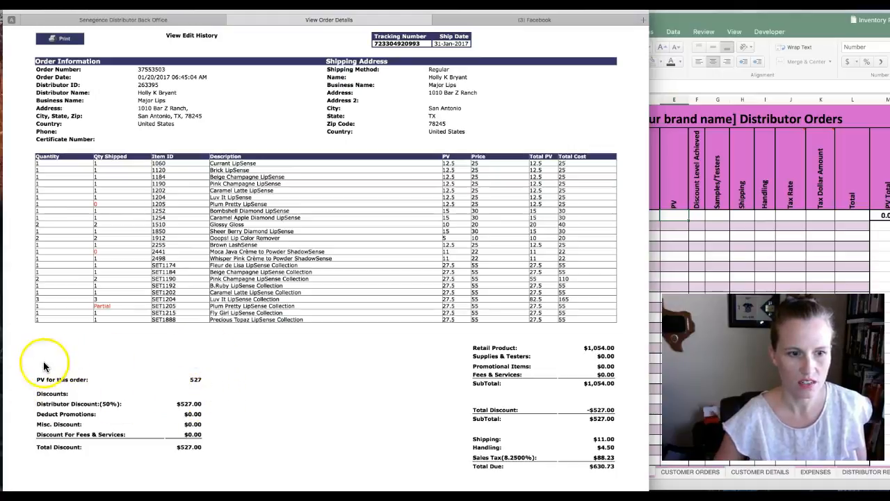
left_click(711, 23)
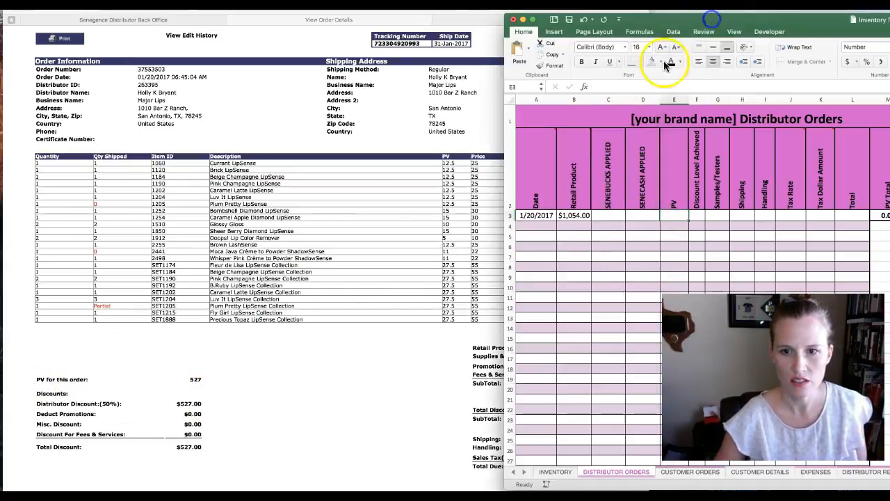
left_click(680, 216)
type("52")
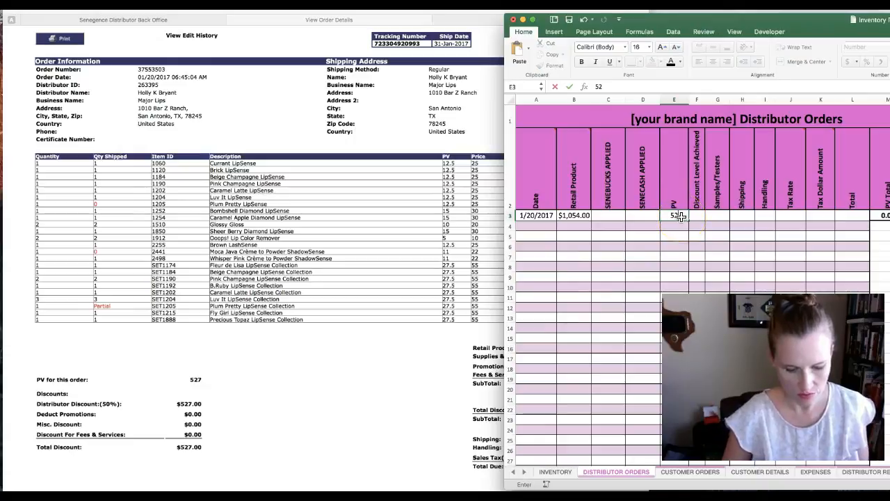
key("Tab")
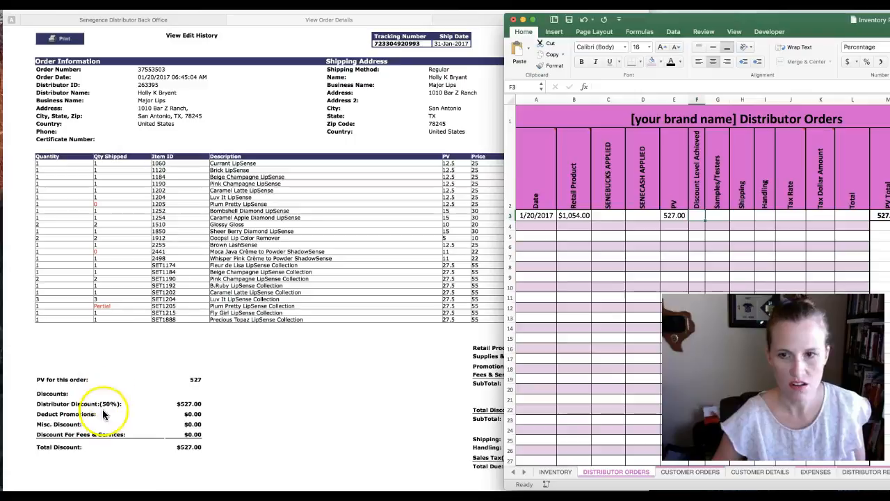
left_click(698, 216)
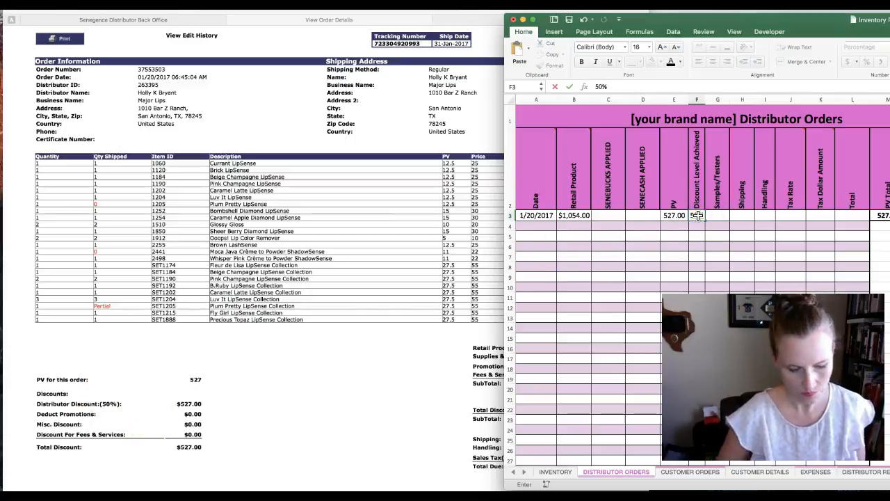
key("Tab")
Leave Samples/Testers blank and enter 11 for shipping and 4.5 for handling from the invoice
left_click_drag(557, 7, 385, 0)
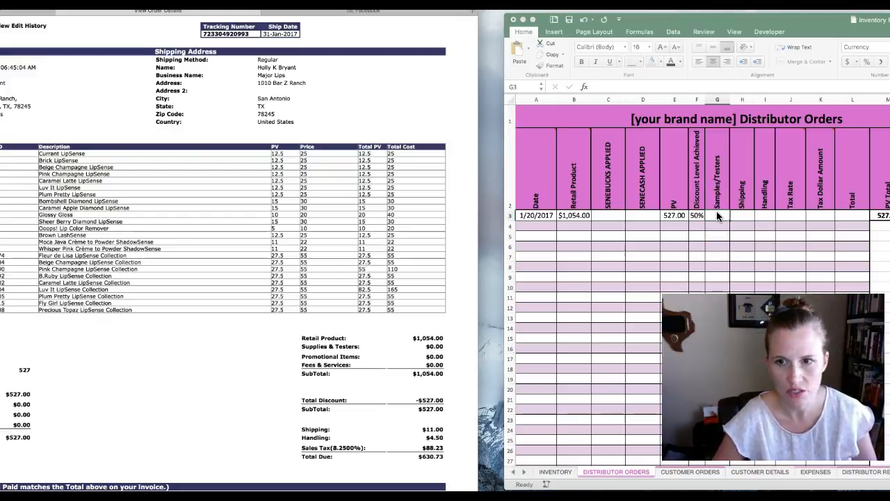
key("Tab")
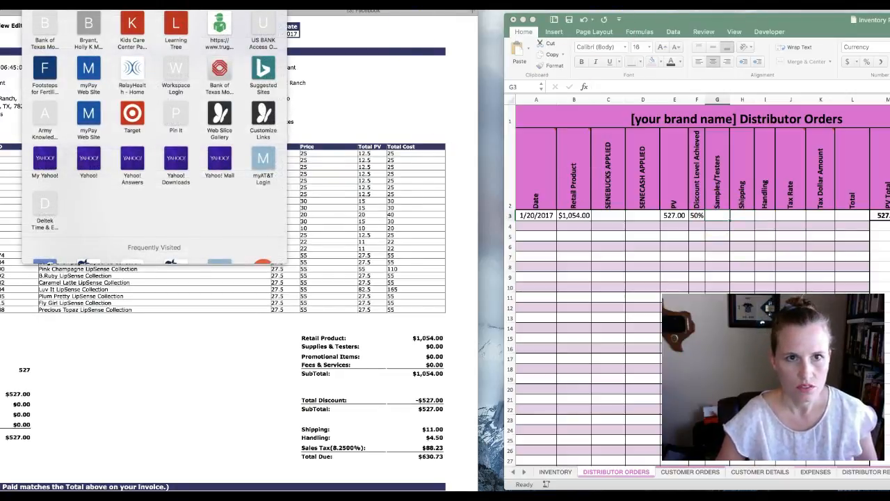
key("Escape")
left_click(718, 217)
key("Tab")
type("11")
key("Tab")
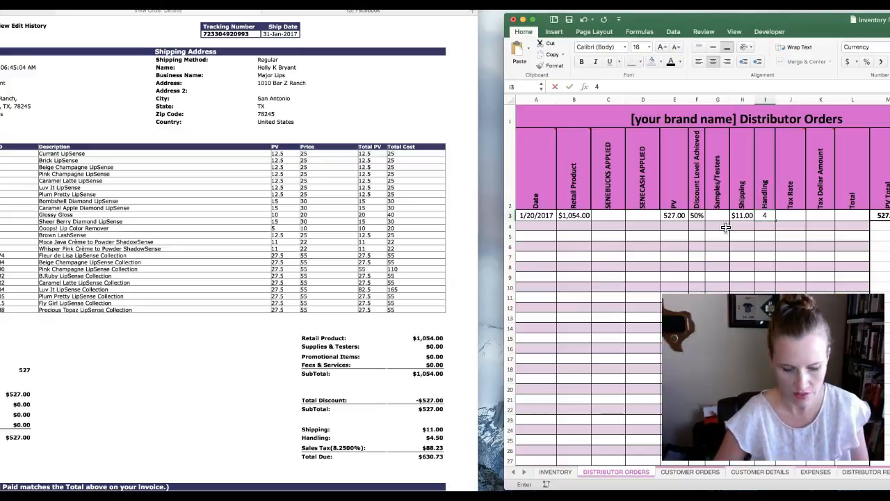
type("4.5")
key("Tab")
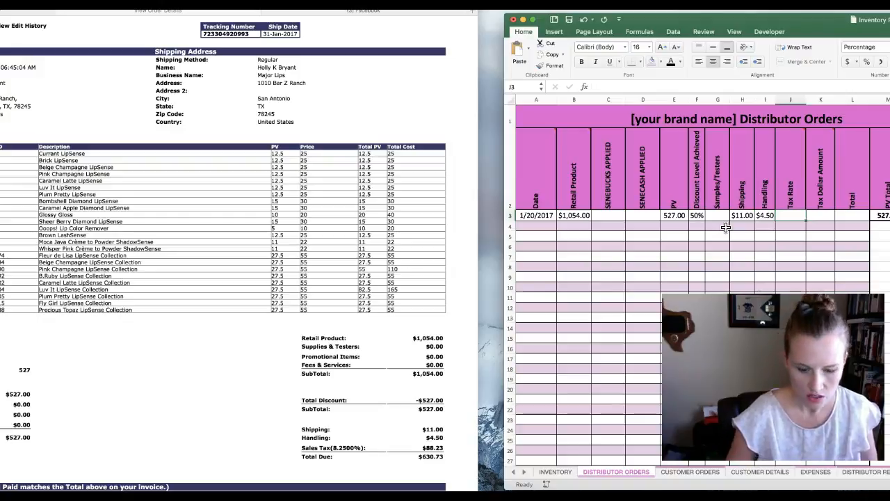
Enter the order's tax rate of 8.25% and tax dollar amount of 88.23
type("8.")
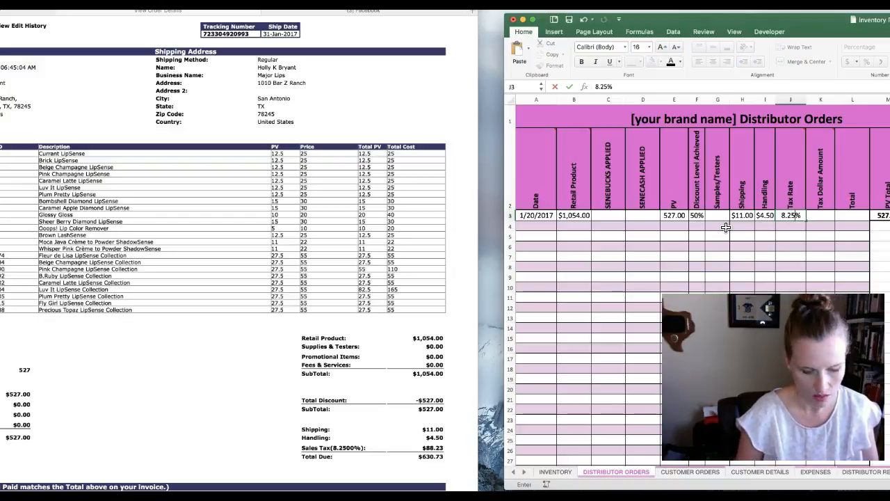
type("25")
key("Tab")
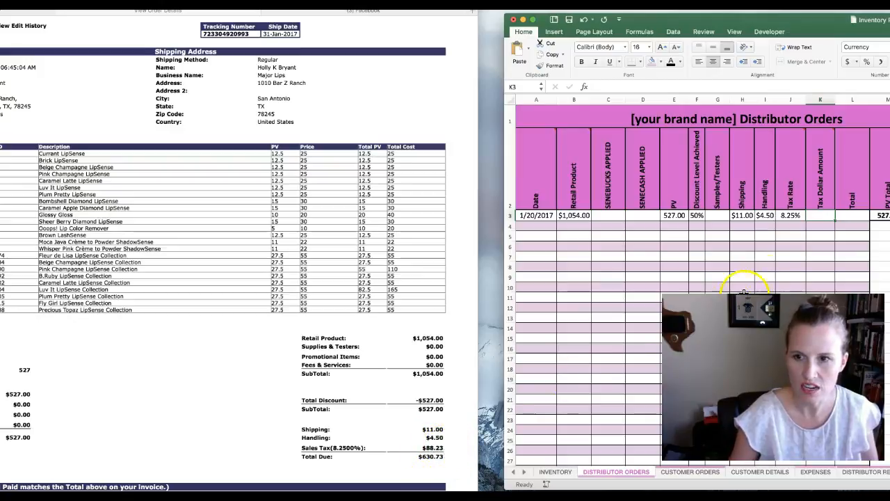
left_click(814, 216)
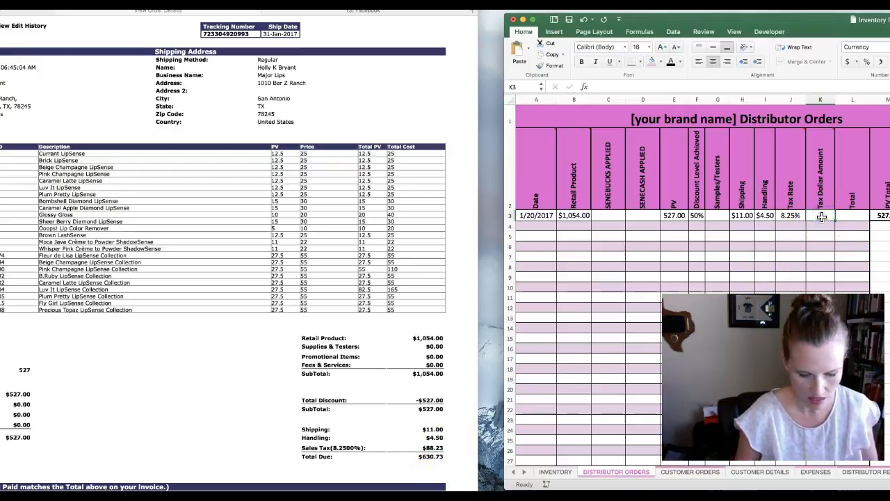
type("88.23")
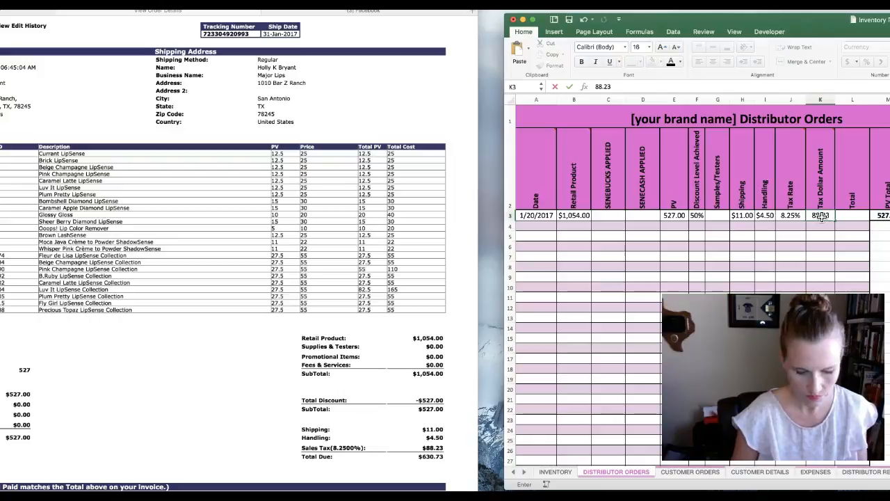
key("Tab")
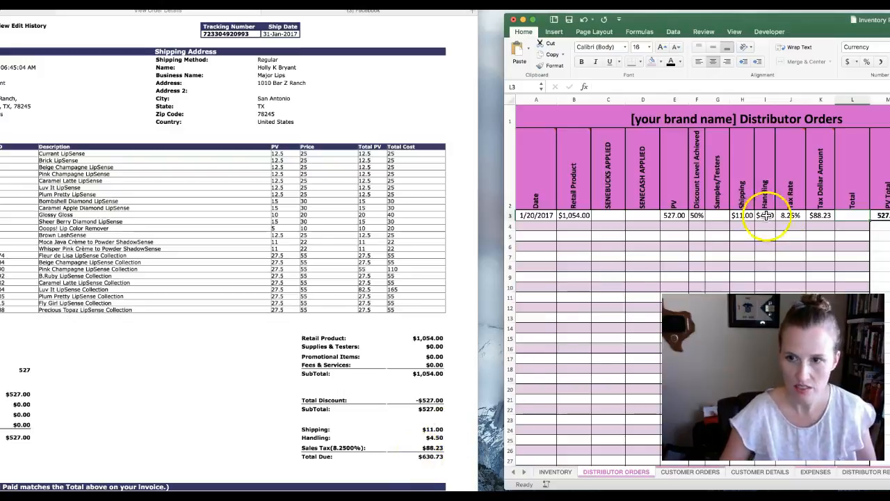
Enter the order's total of 630.73 from the invoice and reposition the workbook window to show the whole order row
type("630.73")
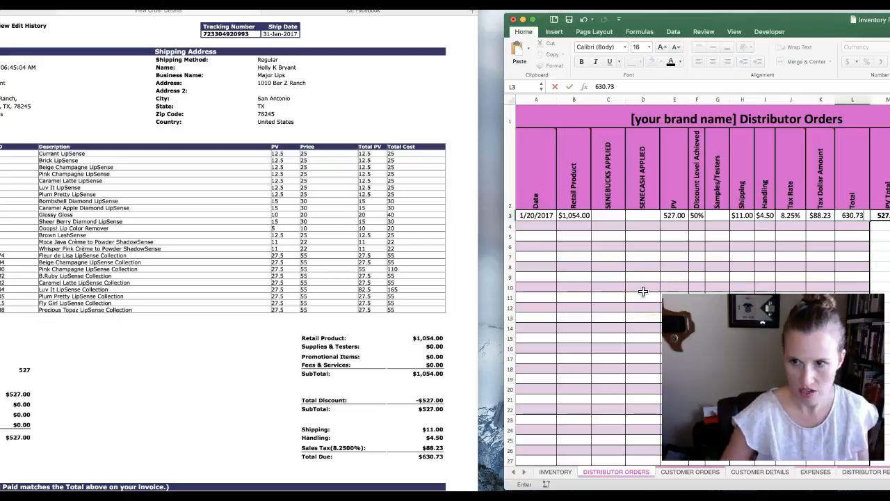
left_click(889, 266)
left_click_drag(789, 26, 640, 29)
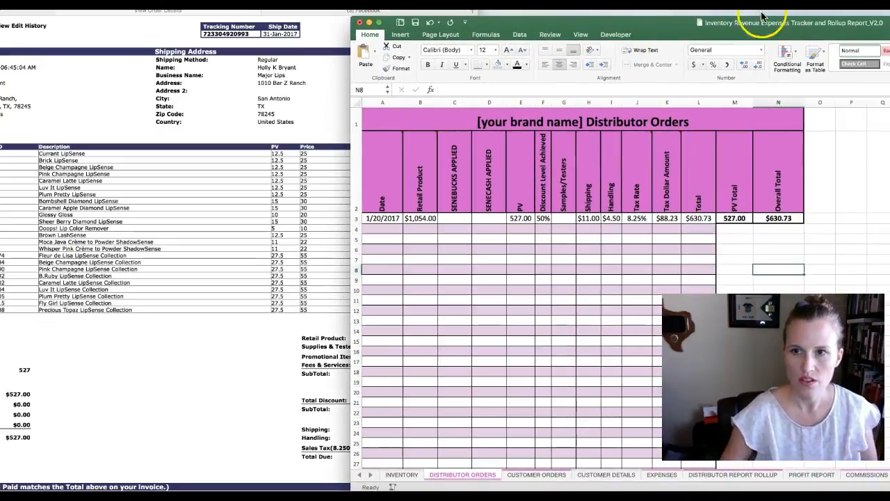
left_click_drag(820, 19, 477, 25)
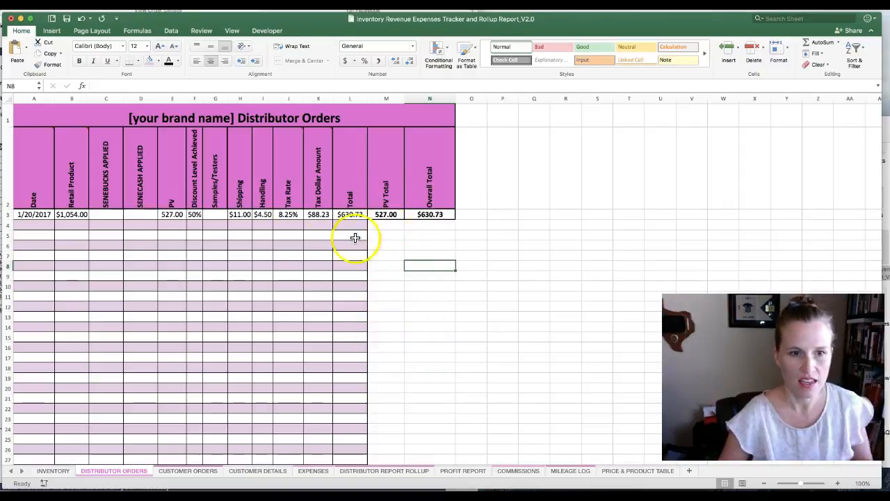
mouse_move(64, 210)
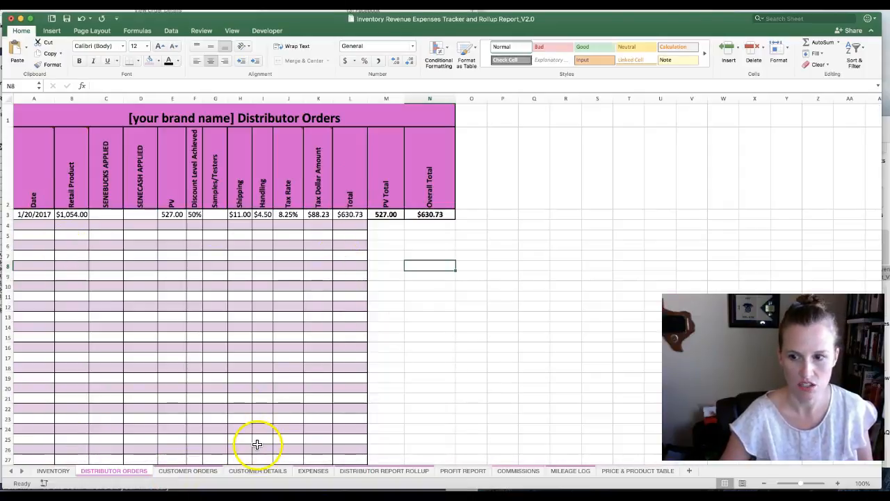
In the CUSTOMER ORDERS sheet, enter the date 1/30/2017 in the first order row
left_click(190, 472)
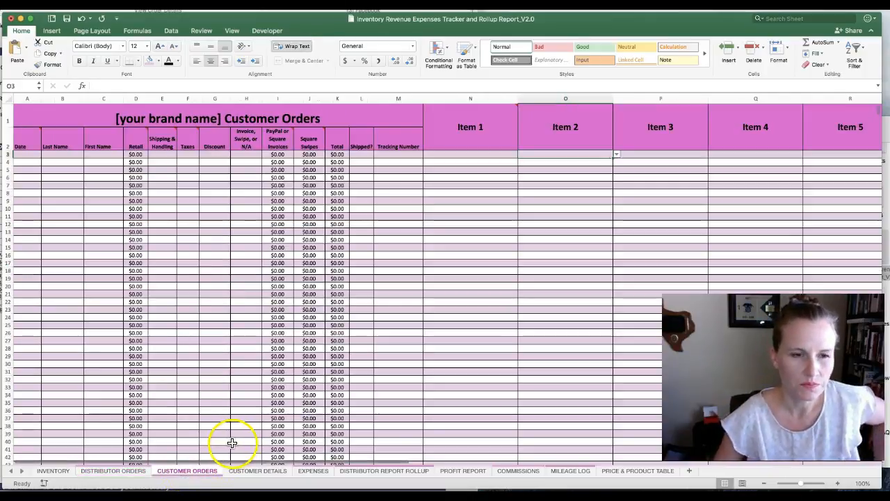
left_click(25, 157)
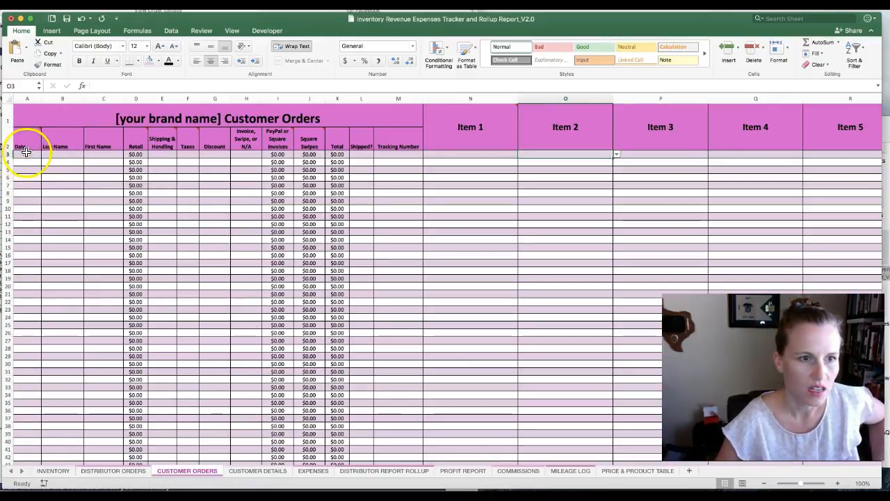
left_click(30, 156)
left_click(43, 129)
mouse_move(30, 132)
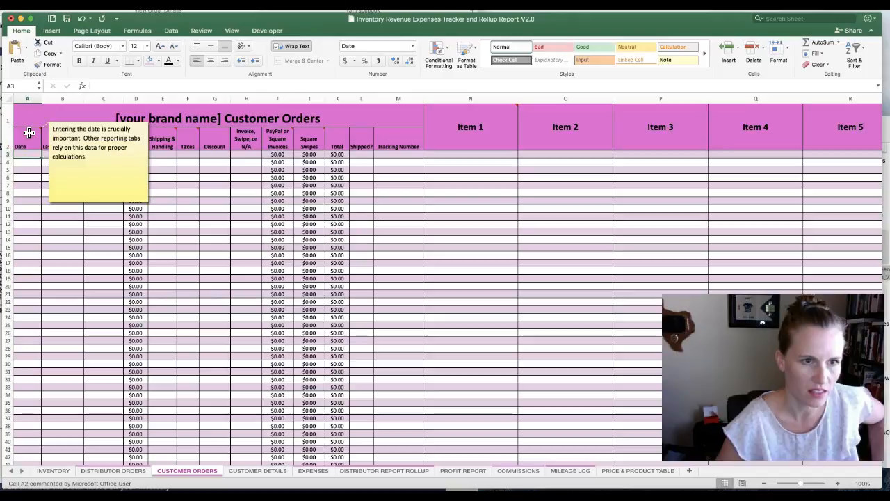
left_click(30, 155)
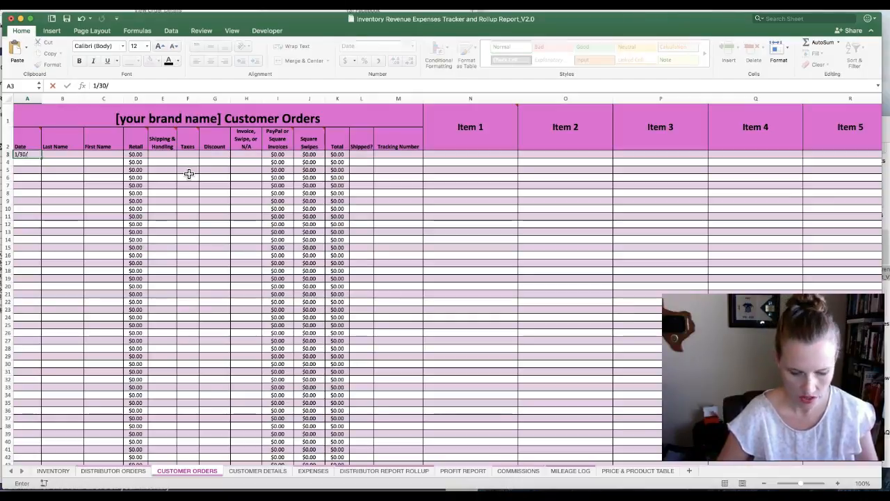
key("Tab")
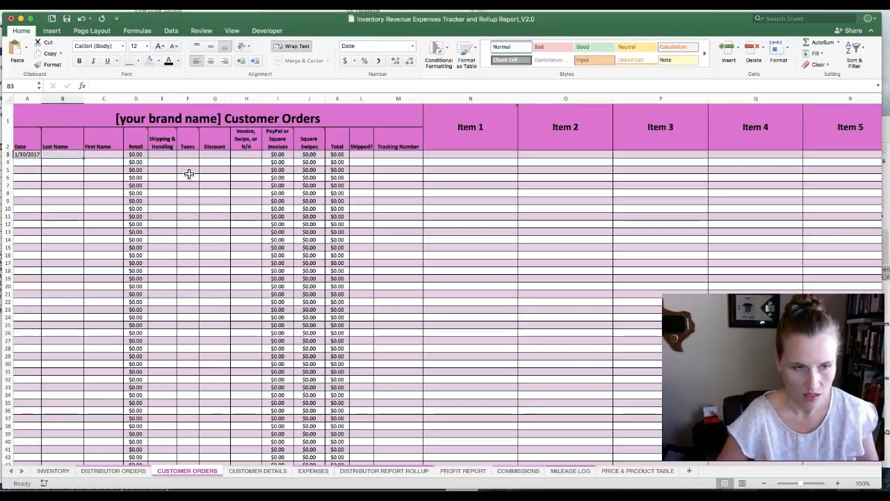
Fill in the customer's last name and first name for the first order
type("smith")
key("Tab")
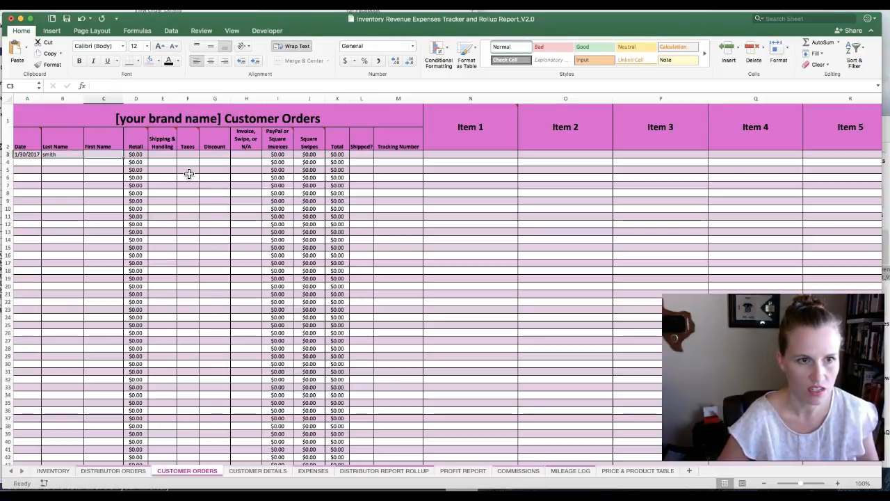
type("jenny")
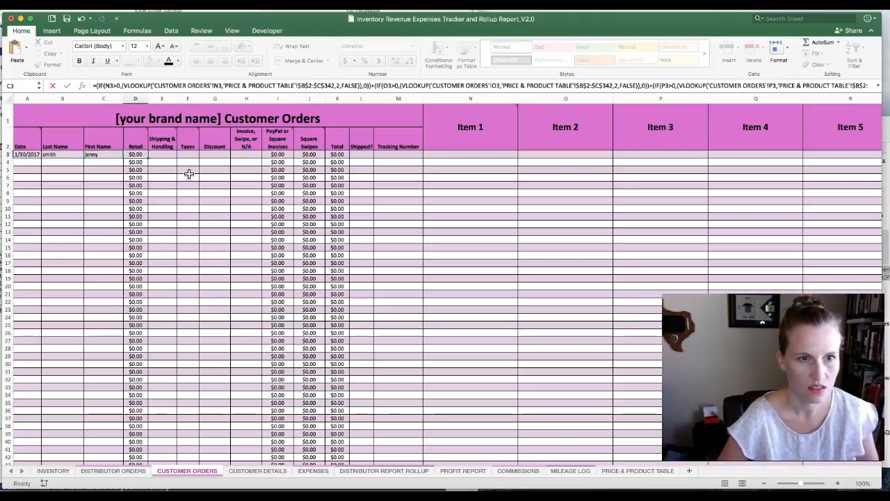
key("Tab")
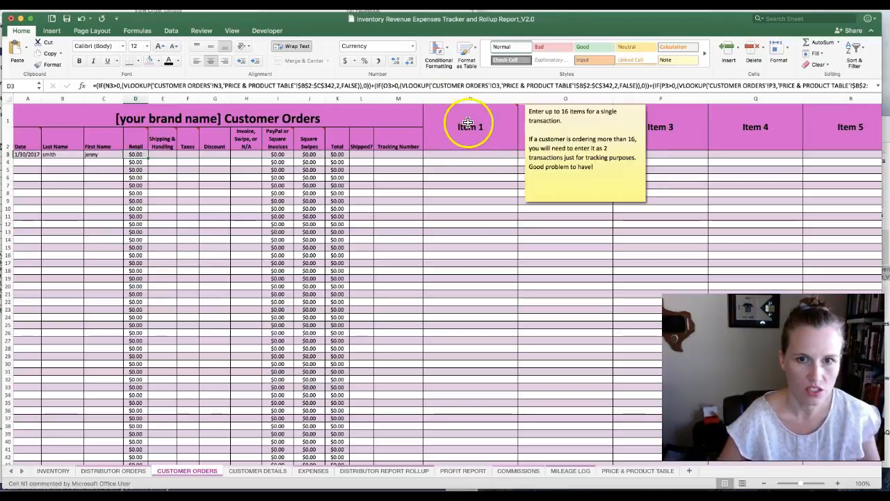
Choose Apple Cider LipSense Collection as Item 1 of the first customer order
left_click(487, 155)
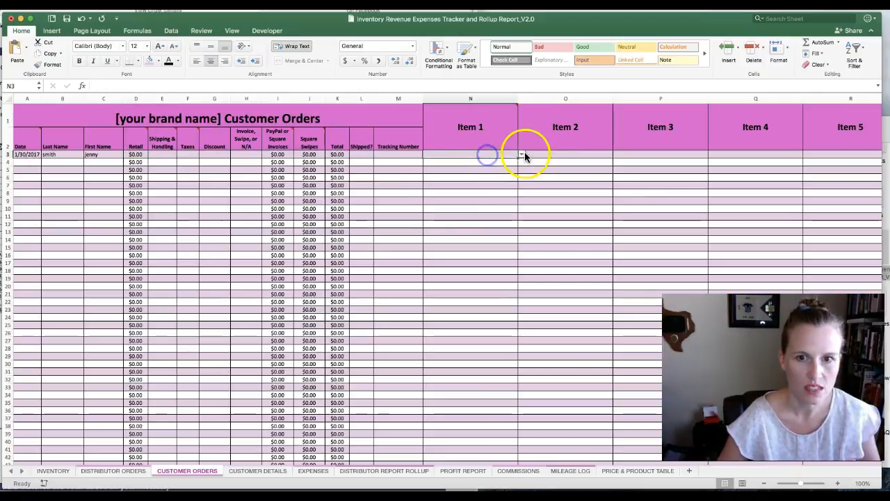
left_click(521, 154)
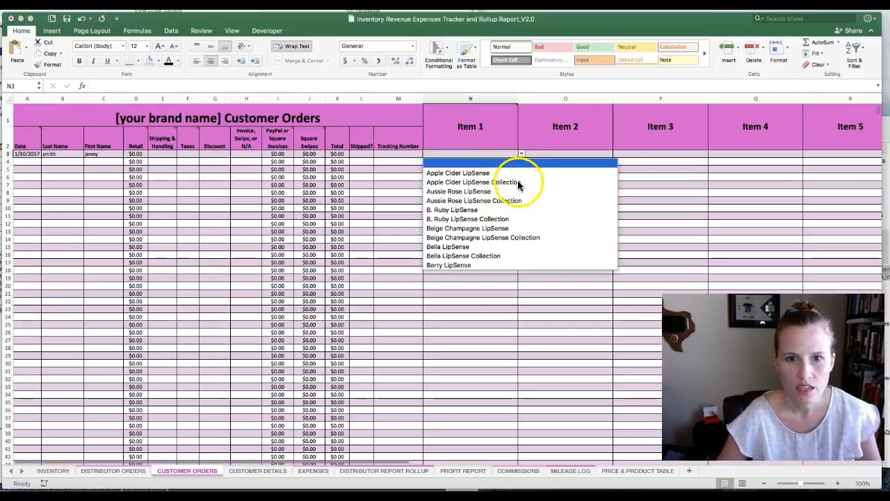
left_click(518, 183)
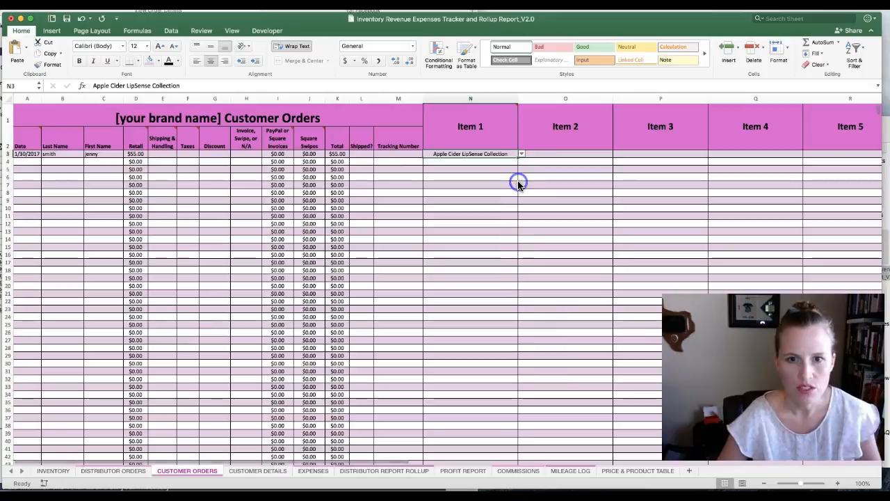
left_click(163, 154)
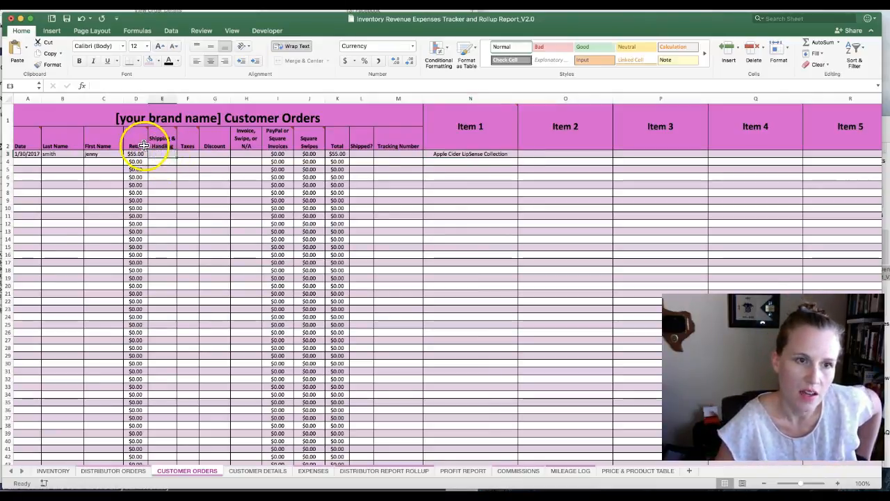
Clear the Retail formula in D4 and restore it by filling the formula up from D5
mouse_move(136, 139)
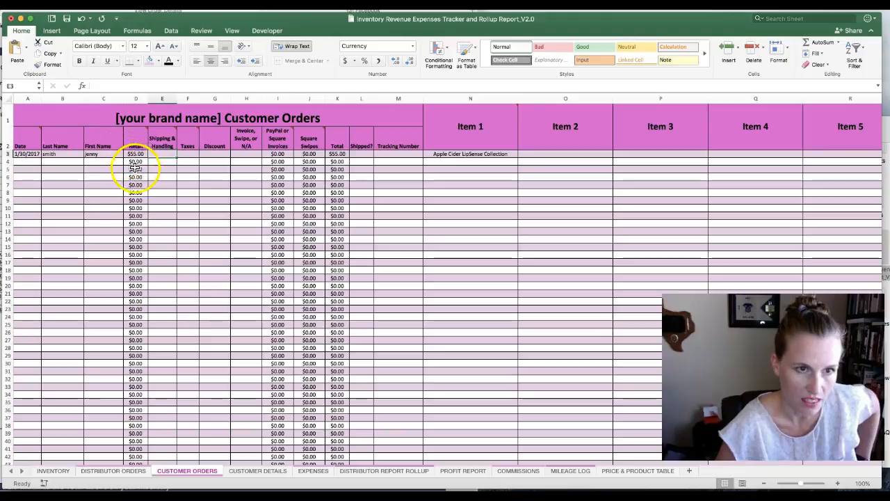
left_click(137, 162)
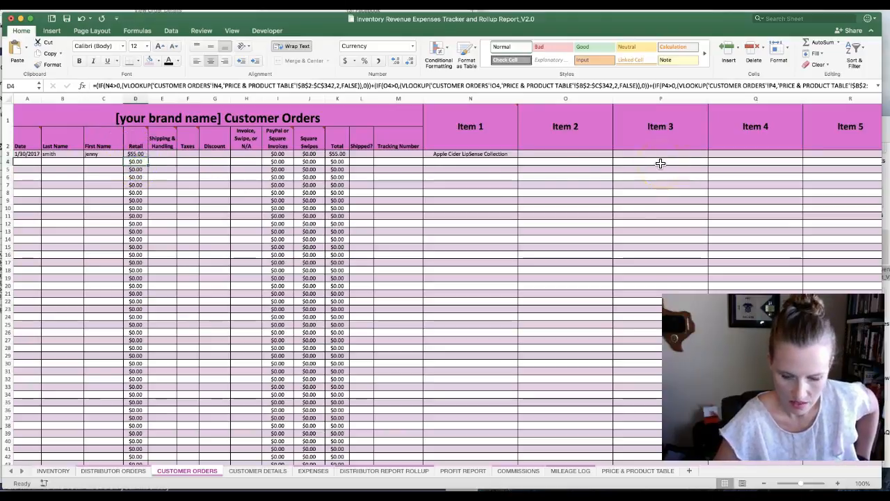
key("Delete")
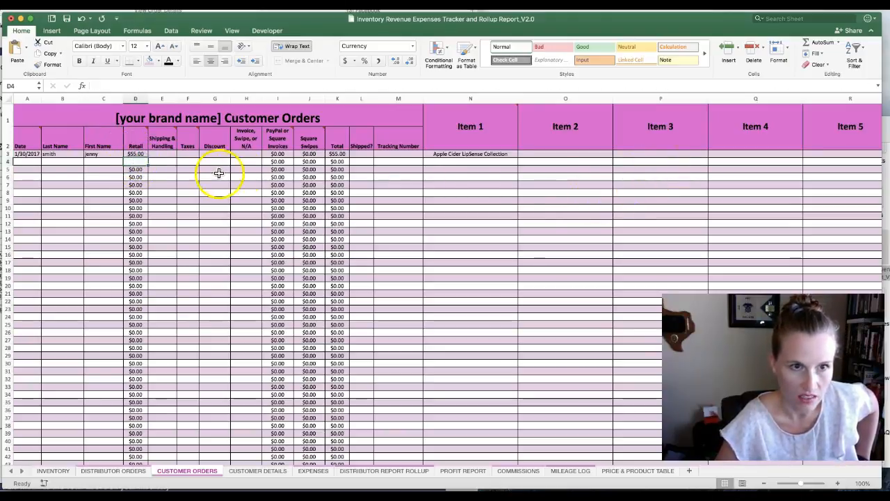
left_click(138, 168)
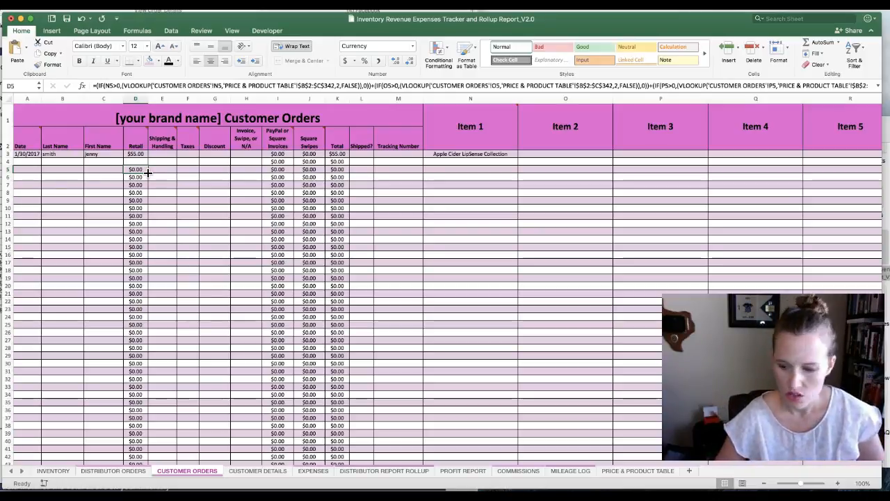
left_click_drag(148, 174, 149, 160)
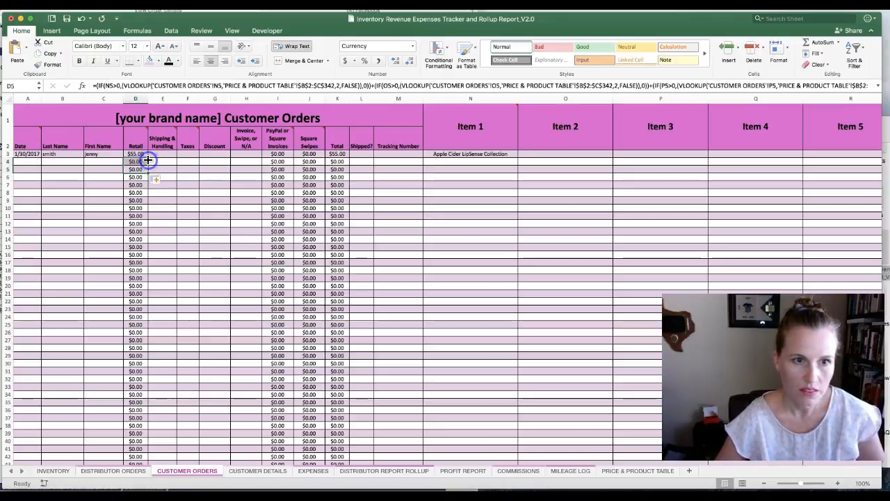
left_click(143, 161)
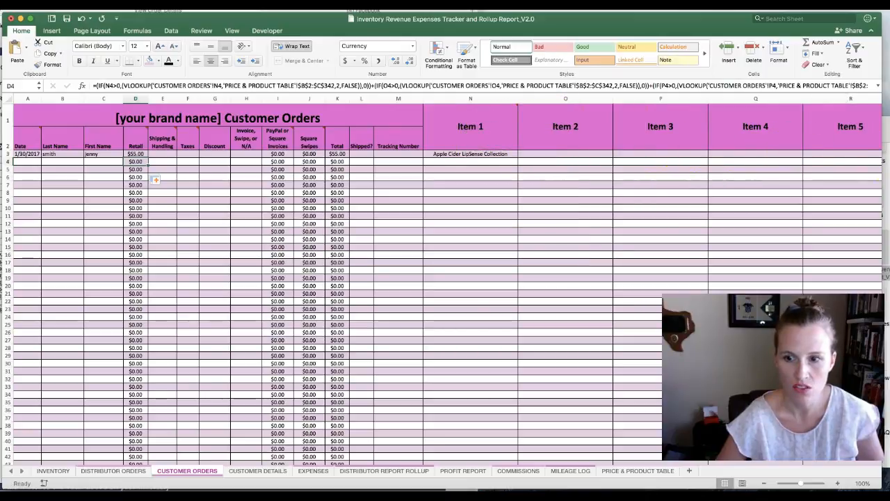
Check the item columns across the sheet and set the fill color of Retail cell D4 to white
scroll(737, 150, "right", 10)
scroll(738, 152, "right", 10)
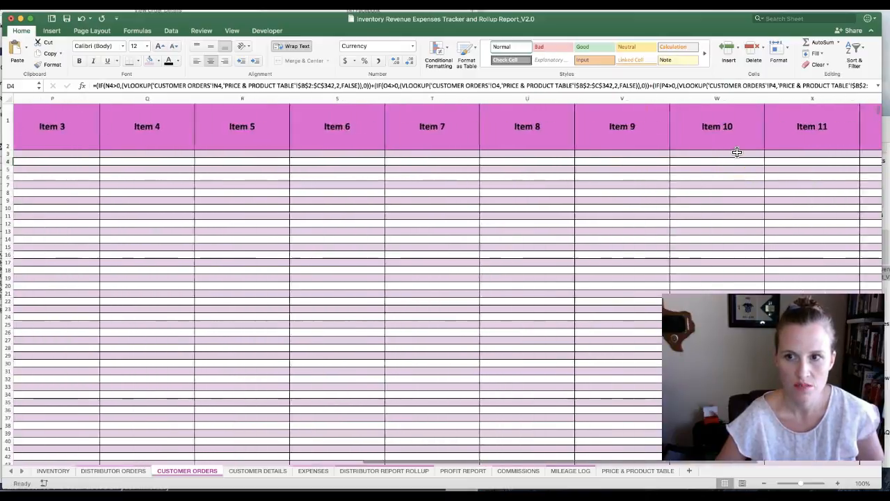
scroll(738, 152, "left", 15)
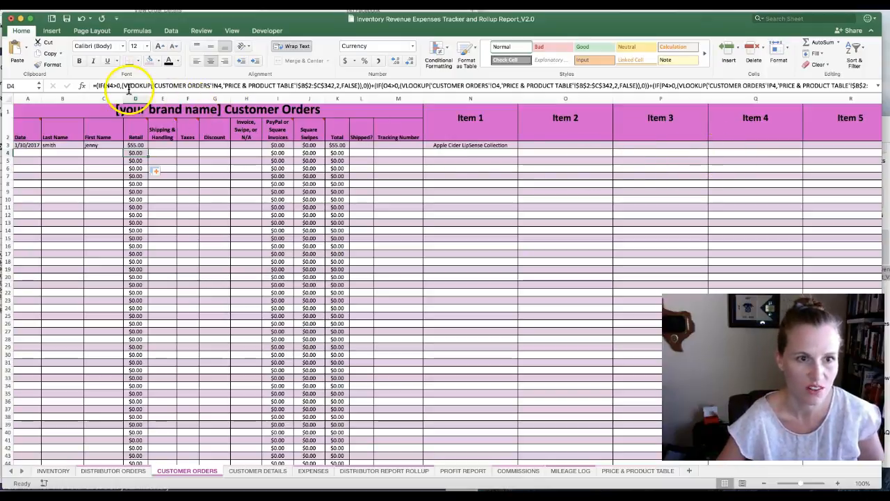
left_click(169, 169)
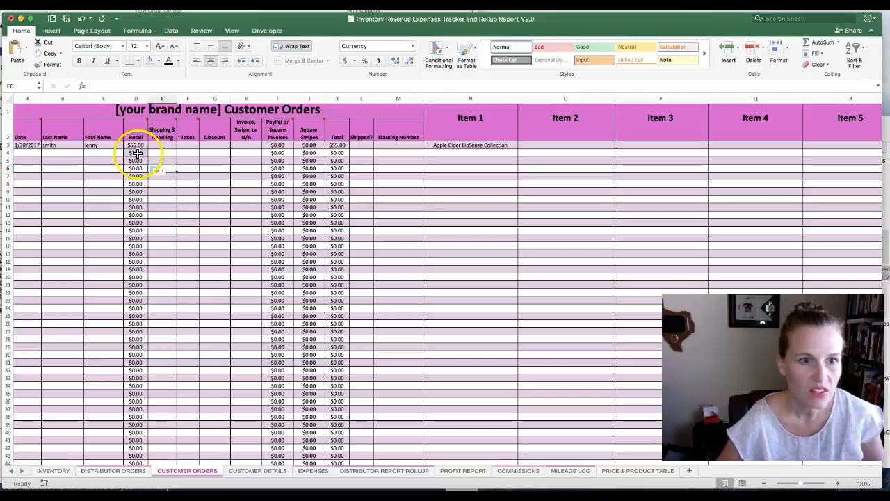
left_click(136, 152)
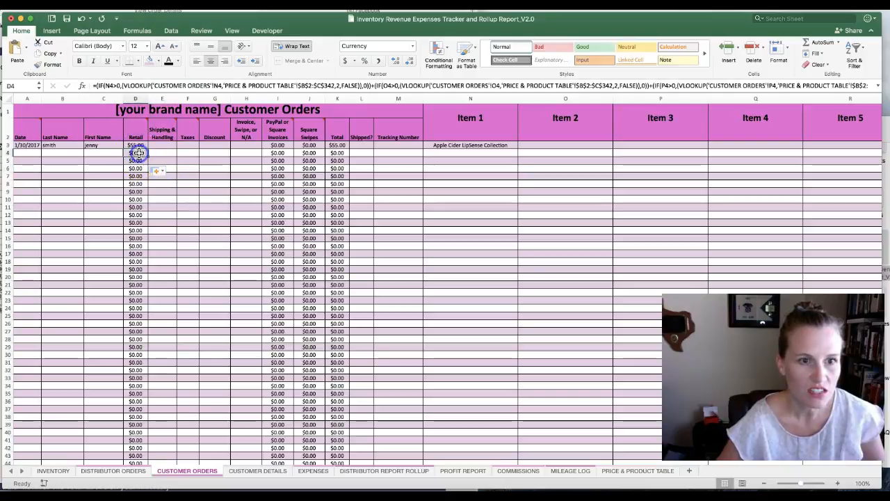
left_click(157, 60)
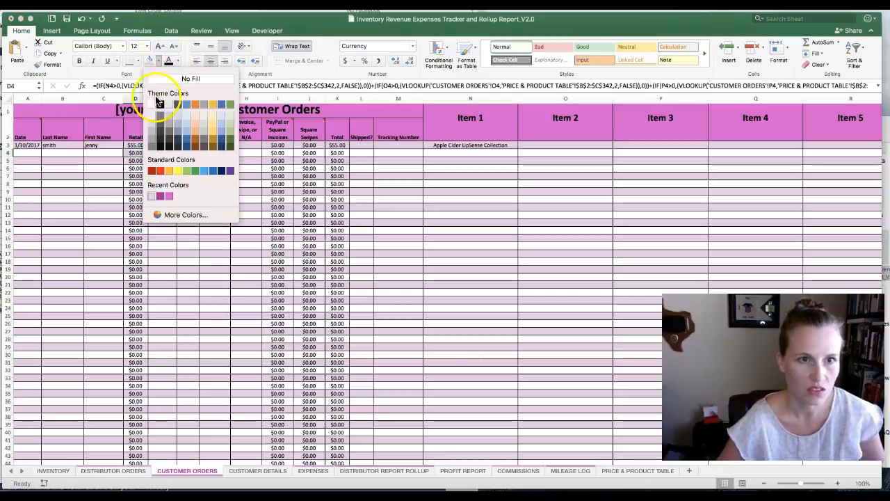
left_click(158, 103)
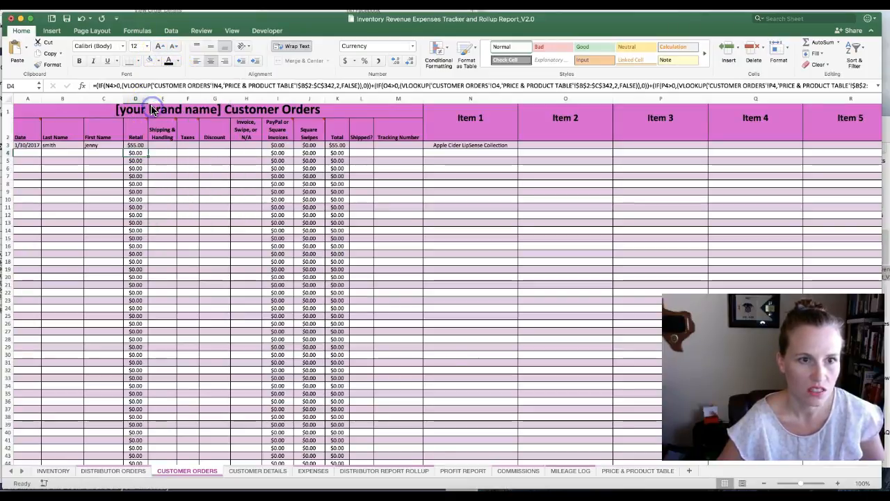
Set the first customer order's Invoice, Swipe, or N/A option to Invoice
left_click(161, 145)
mouse_move(172, 128)
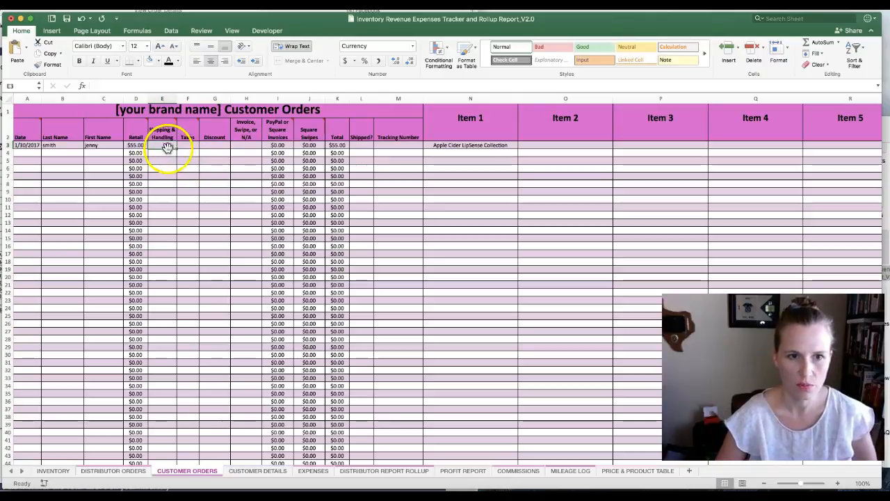
left_click(245, 146)
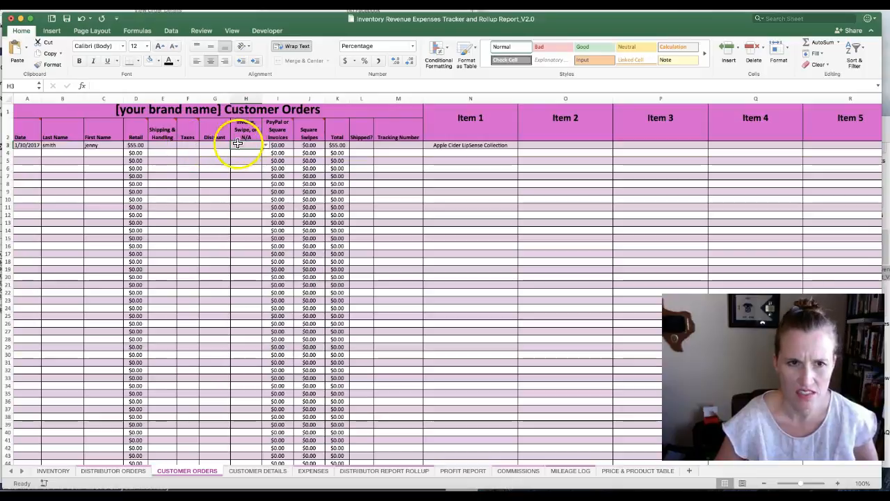
left_click(265, 145)
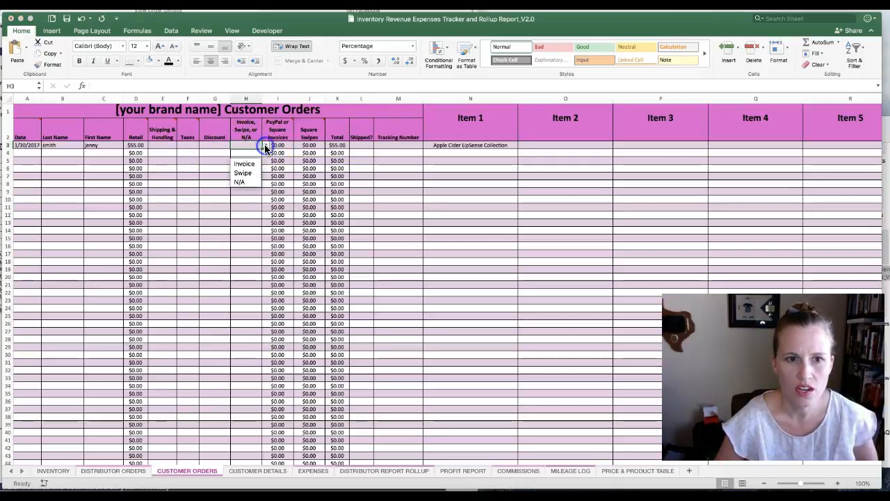
left_click(245, 163)
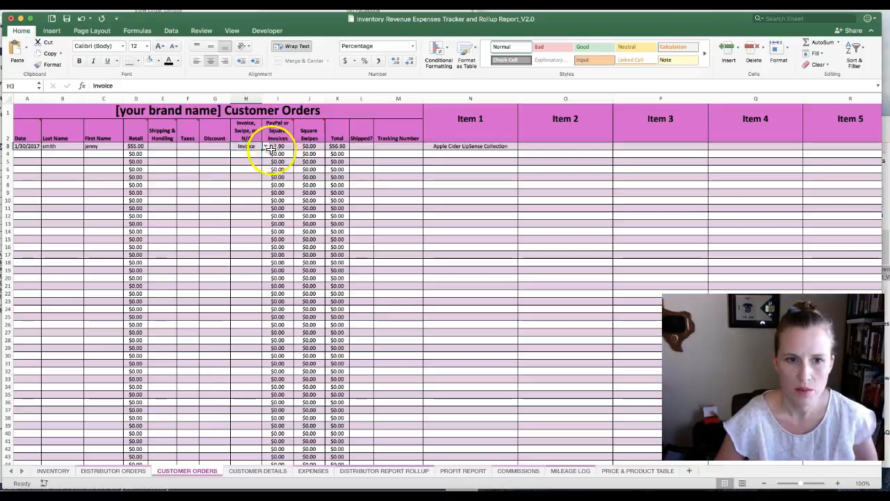
Enter 3.50 as the shipping and handling charge for the first customer order
left_click(163, 147)
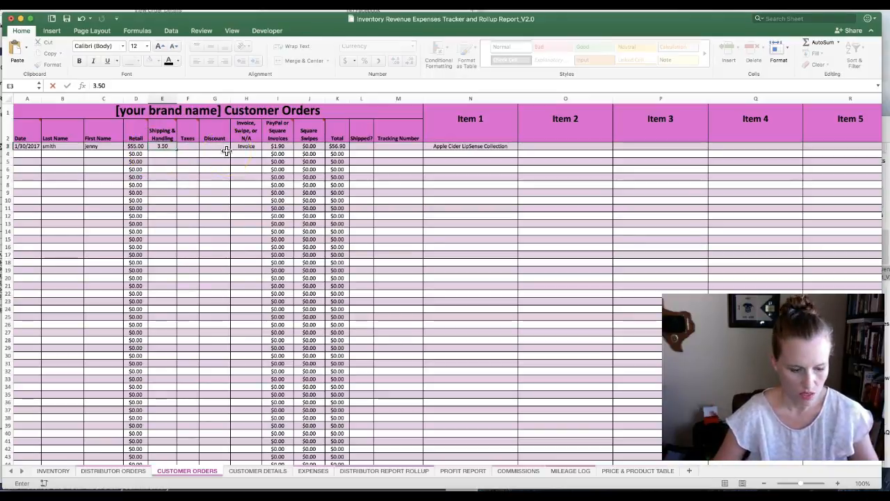
left_click(166, 163)
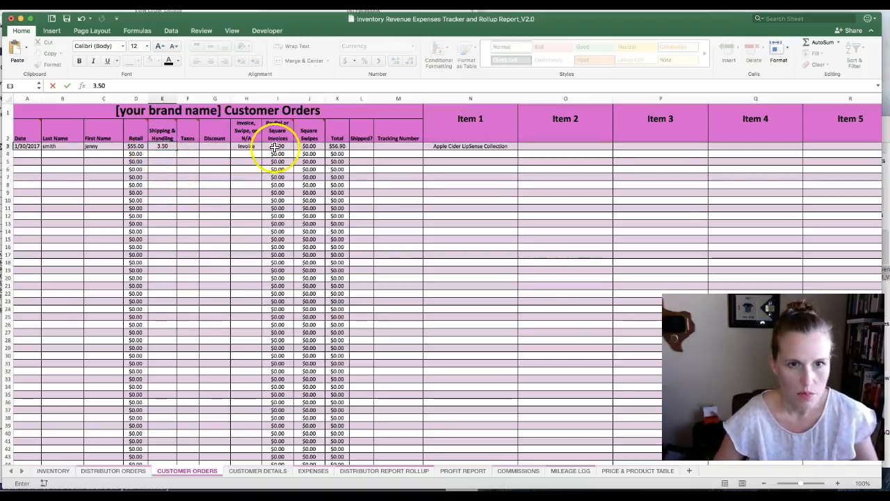
key("Tab")
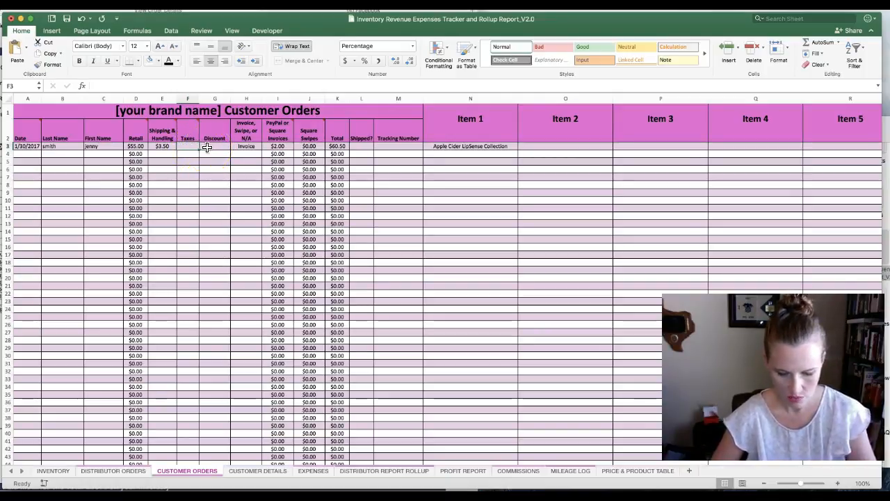
Enter 8.25% as the taxes and 10% as the discount for the first customer order
type("8.2")
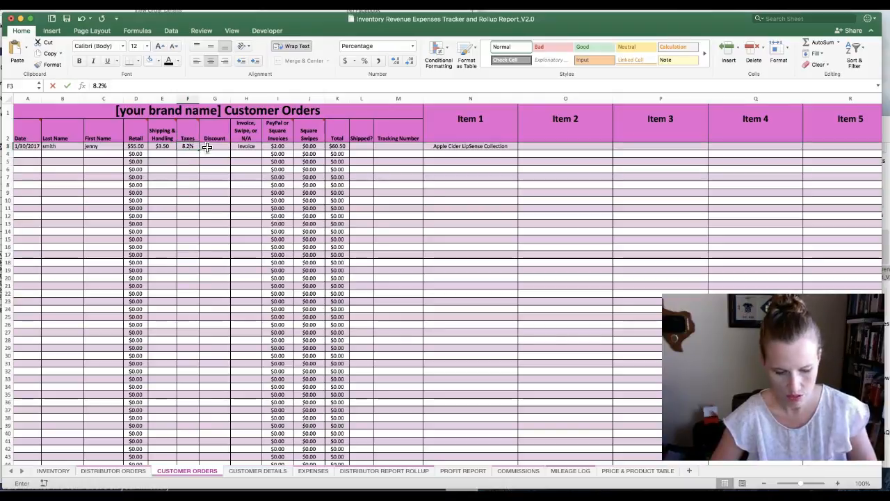
type("25")
left_click(207, 148)
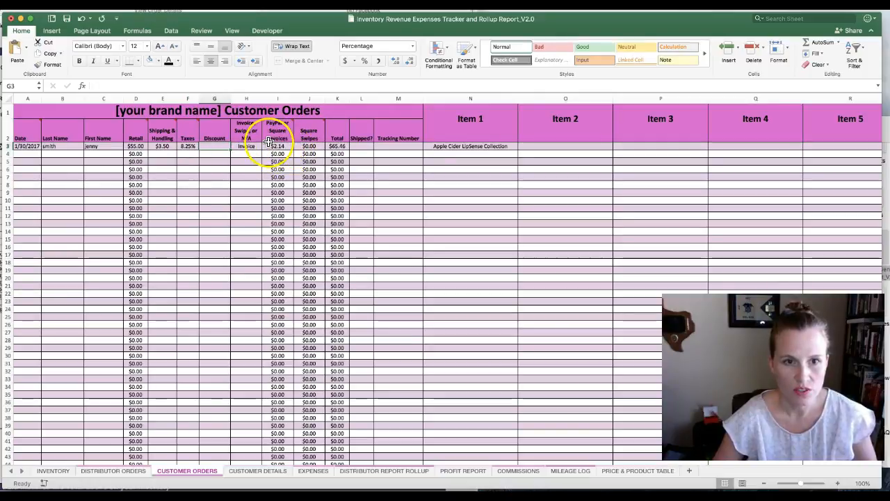
mouse_move(269, 142)
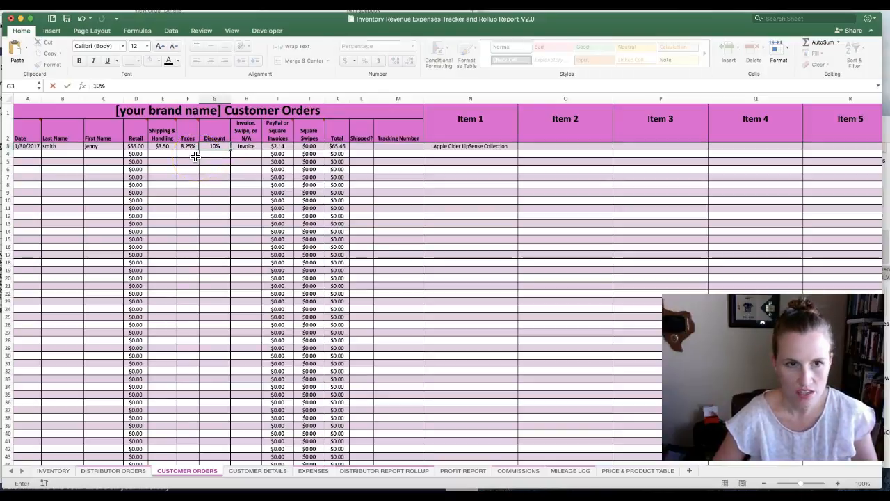
key("Return")
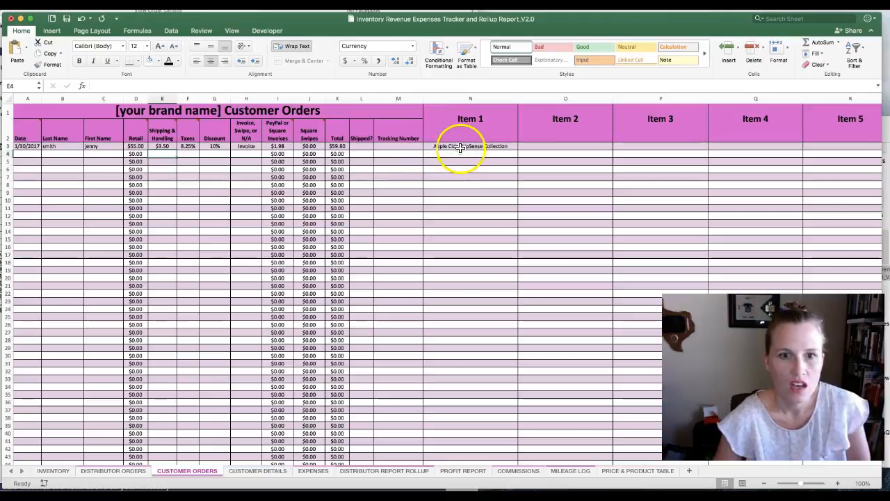
Add Aussie Rose LipSense as Item 2 of the first customer order
left_click(560, 144)
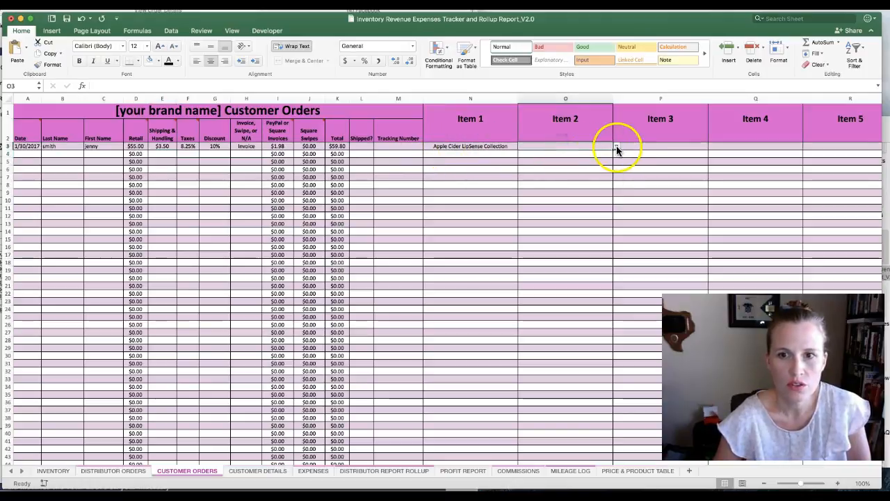
left_click(617, 147)
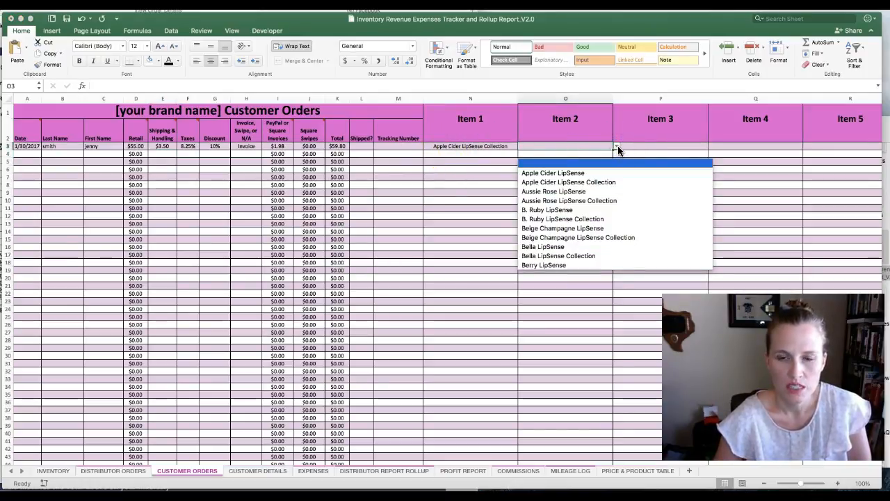
left_click(592, 201)
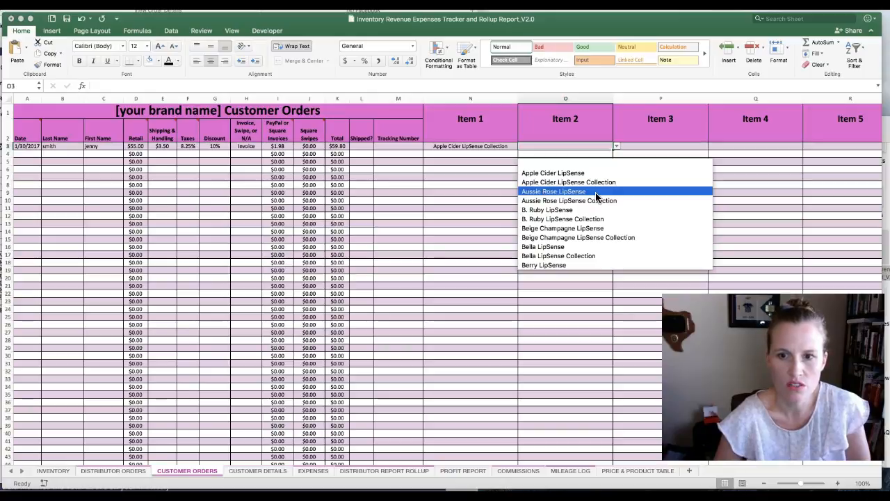
left_click(595, 193)
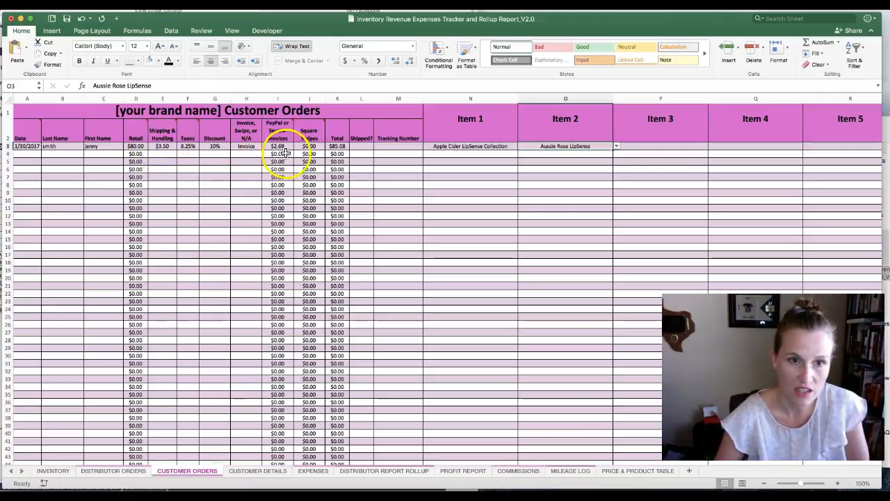
On the Customer Details sheet, enter the customer's last name, first name and email in row 3
left_click(259, 472)
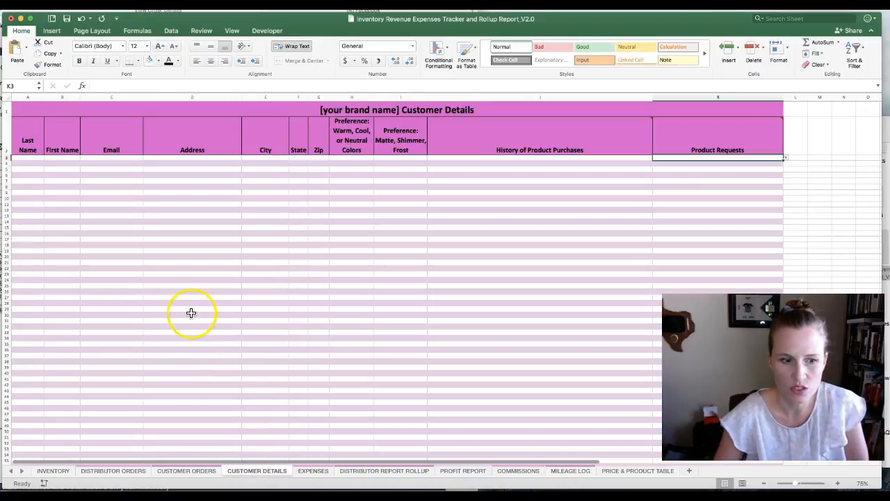
left_click(28, 159)
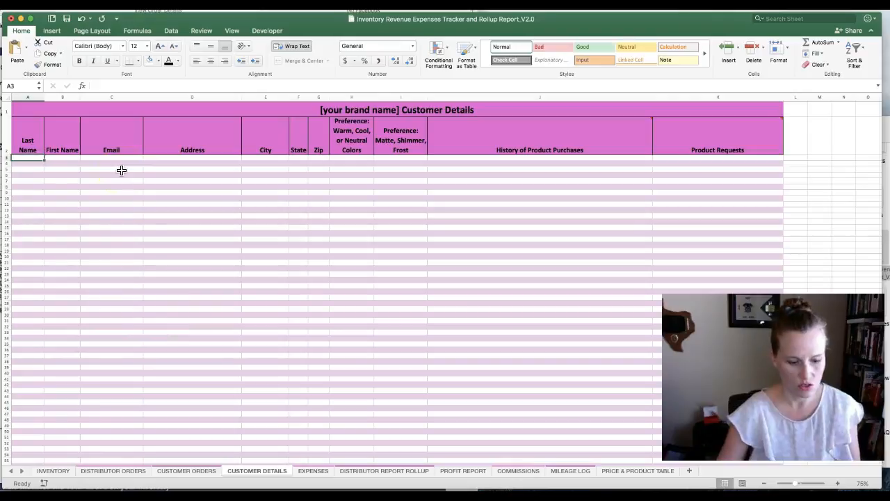
key("Tab")
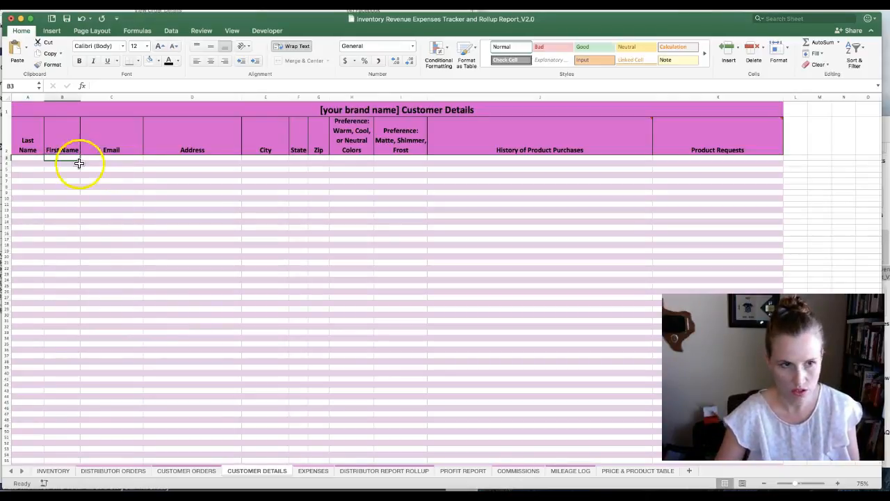
left_click(37, 158)
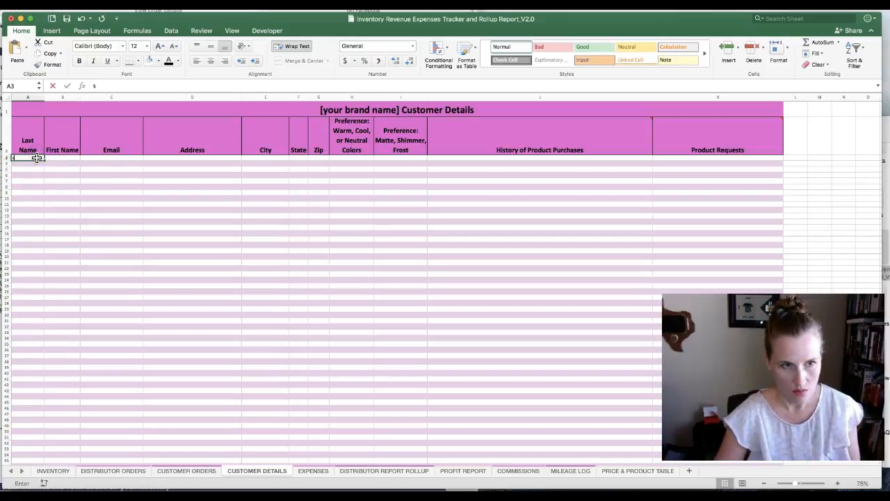
key("Tab")
type("jec")
key("BackSpace")
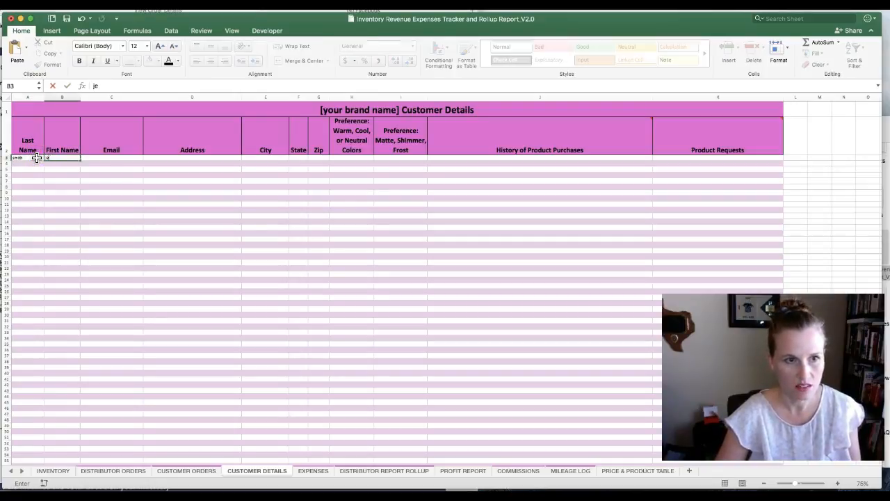
type("nny")
key("Tab")
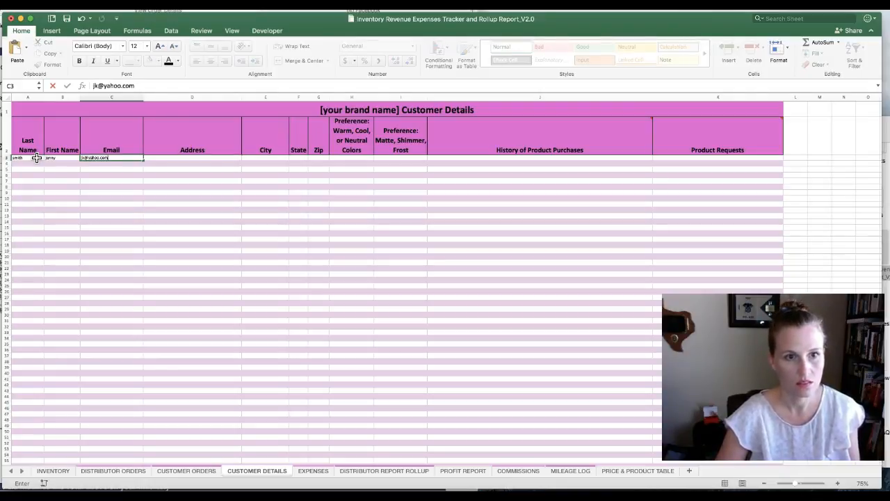
key("Tab")
key("Tab")
key("Tab")
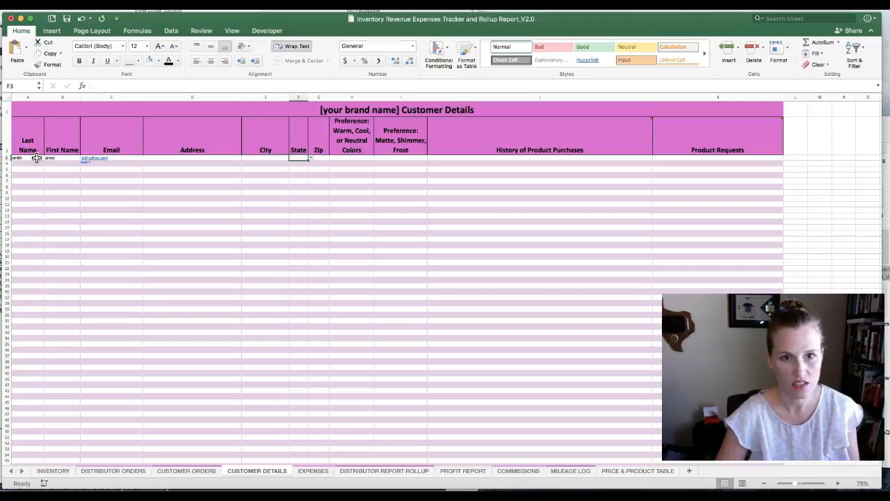
key("Tab")
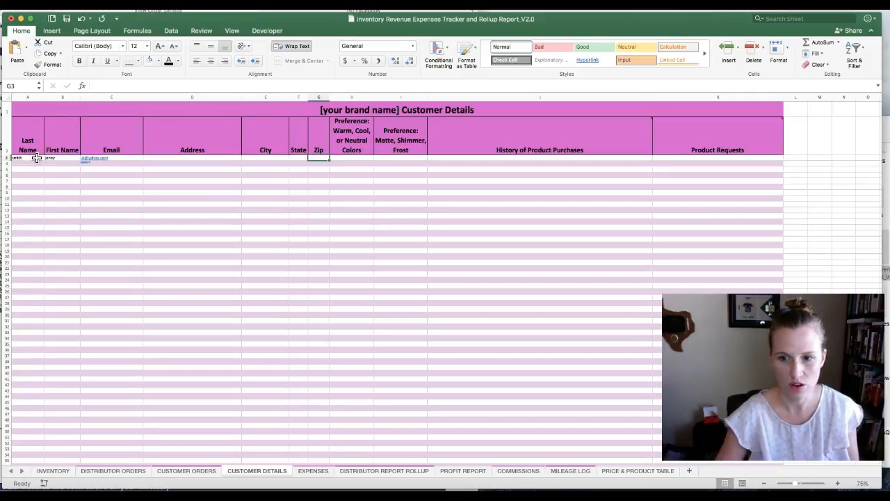
left_click(31, 158)
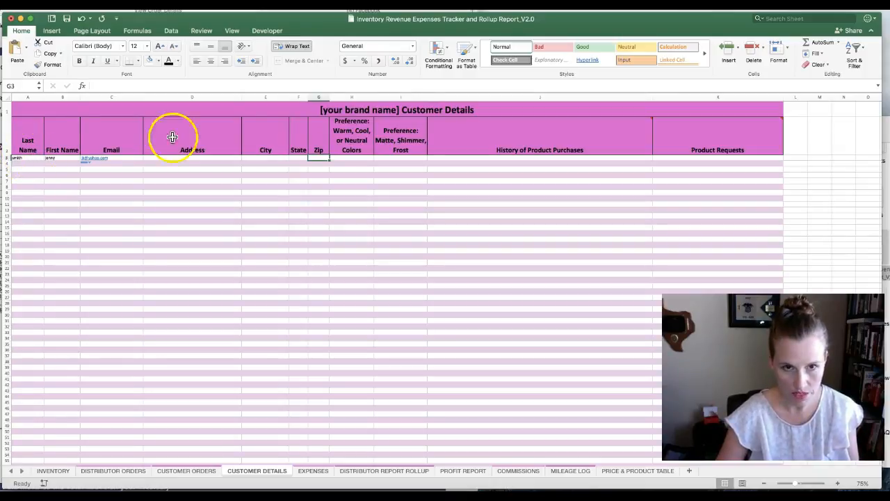
Try selecting both Warm and Cool as the customer's color preference in row 3
left_click(343, 159)
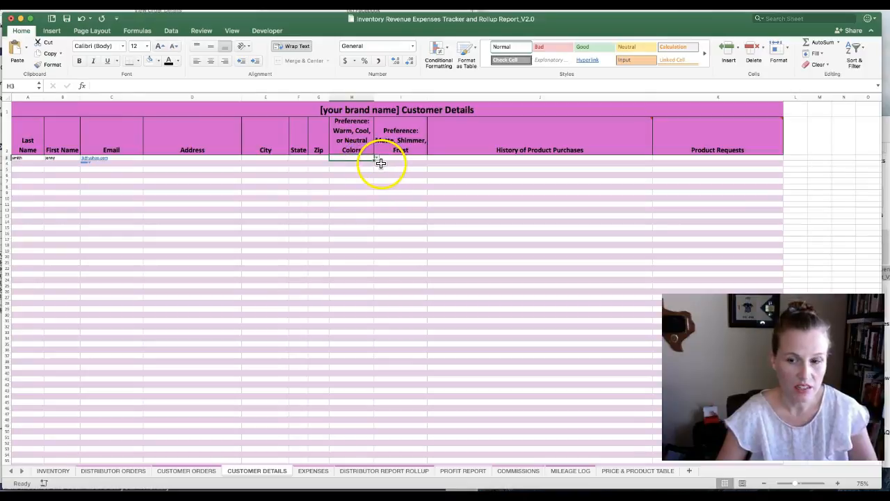
left_click(377, 157)
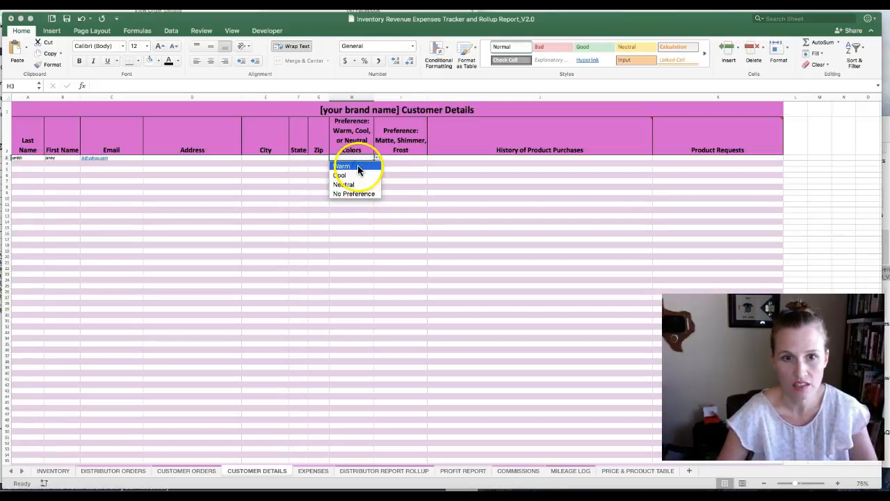
left_click(358, 166)
left_click(377, 158)
left_click(369, 174)
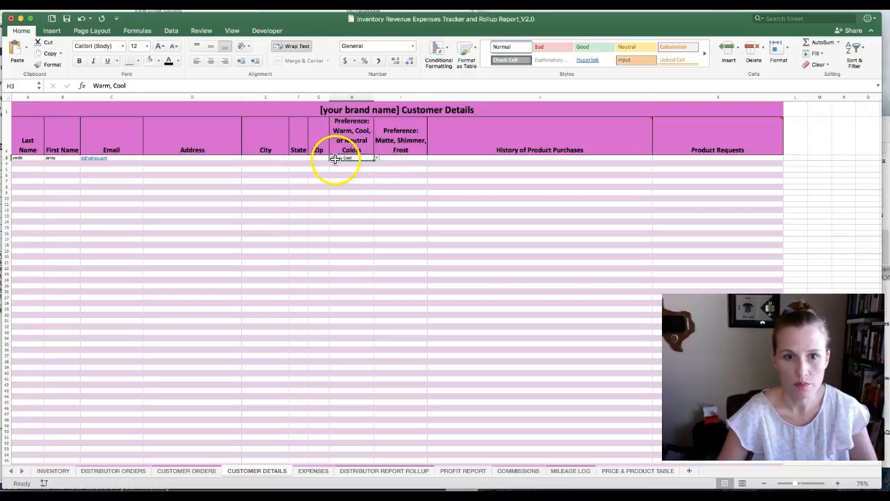
Set the customer's color preference to No Preference and the finish preference to Matte
left_click(376, 158)
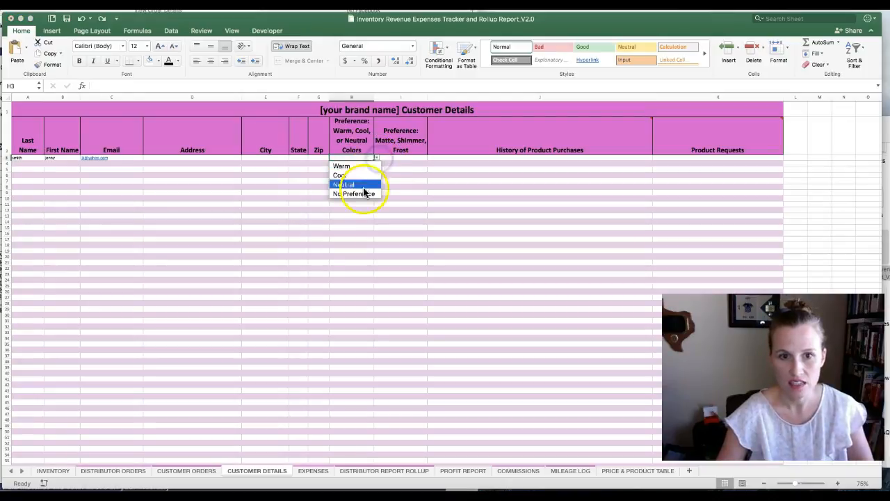
left_click(363, 193)
left_click(402, 158)
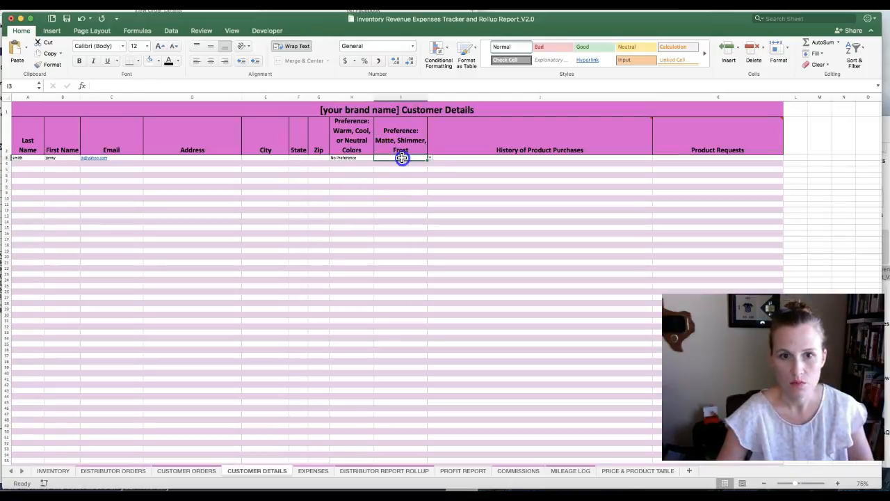
left_click(432, 159)
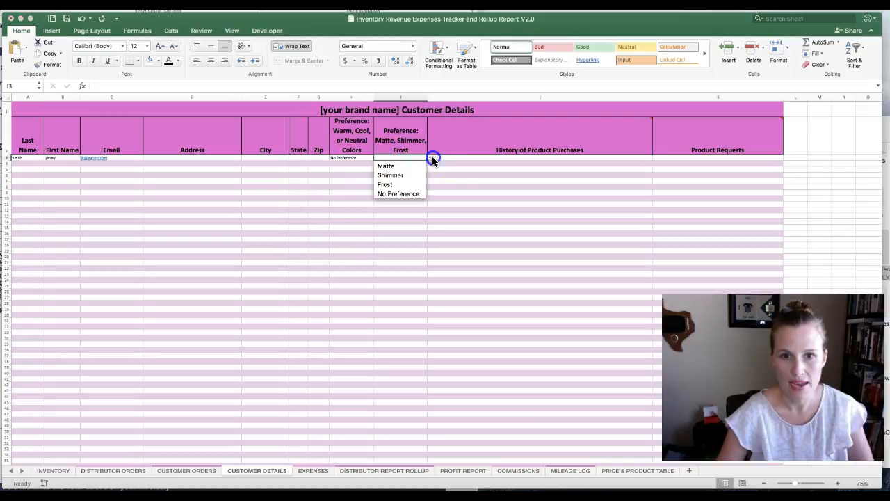
left_click(412, 165)
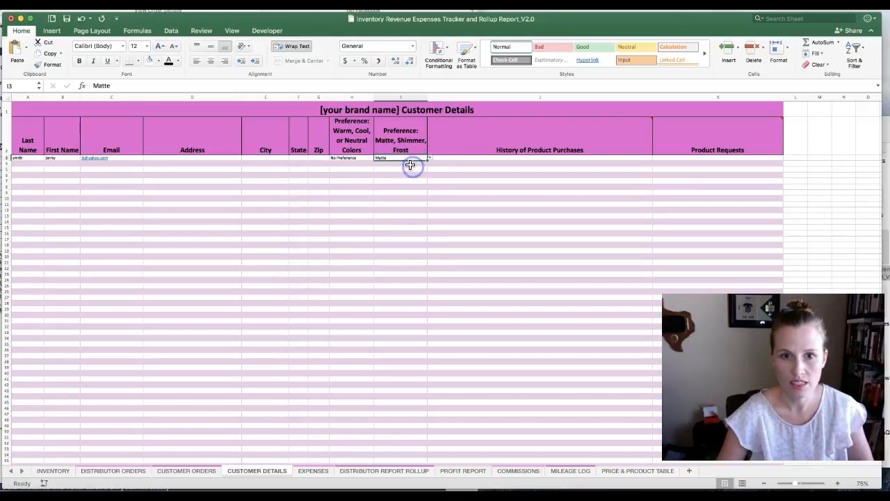
Add B. Ruby LipSense Collection and Bella LipSense Collection to the customer's History of Product Purchases
left_click(457, 157)
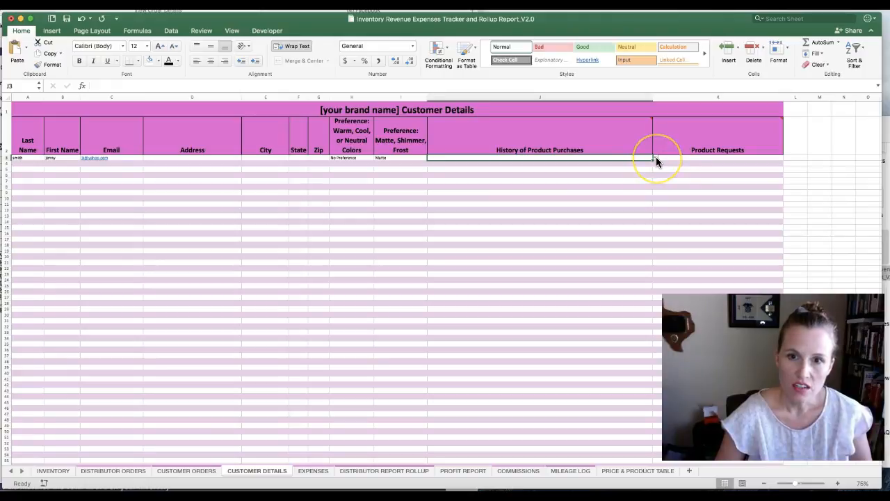
left_click(656, 157)
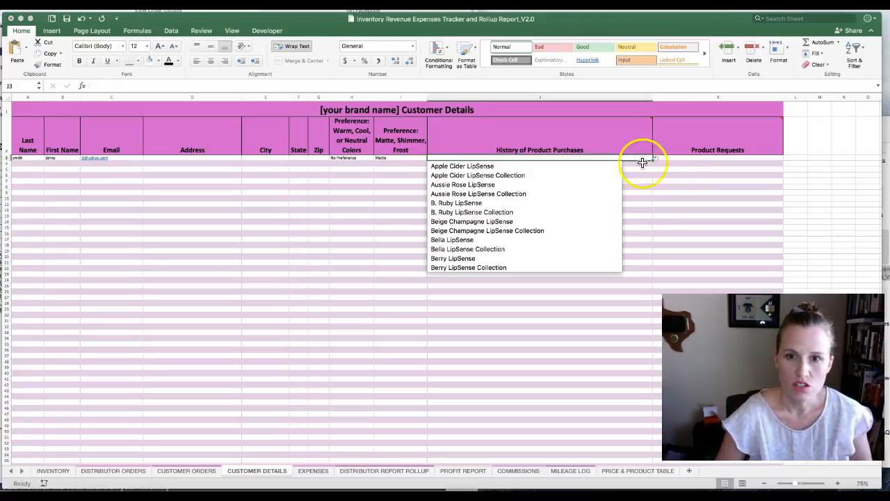
left_click(509, 213)
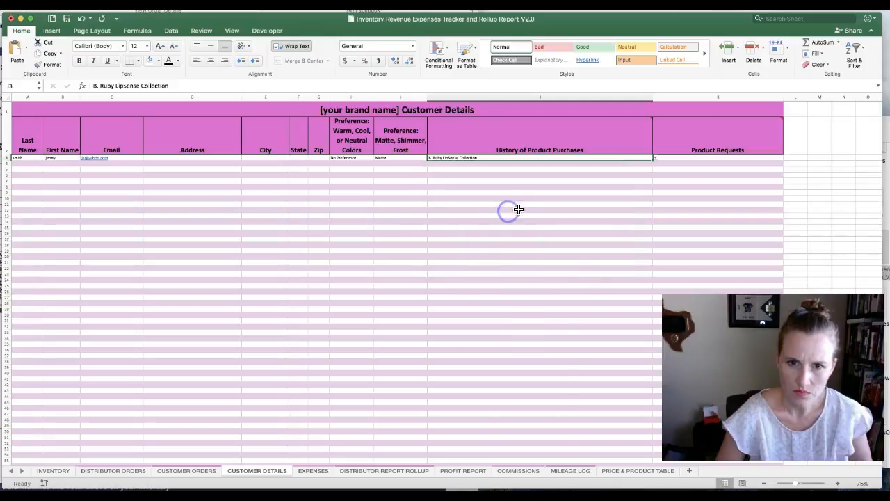
left_click(656, 159)
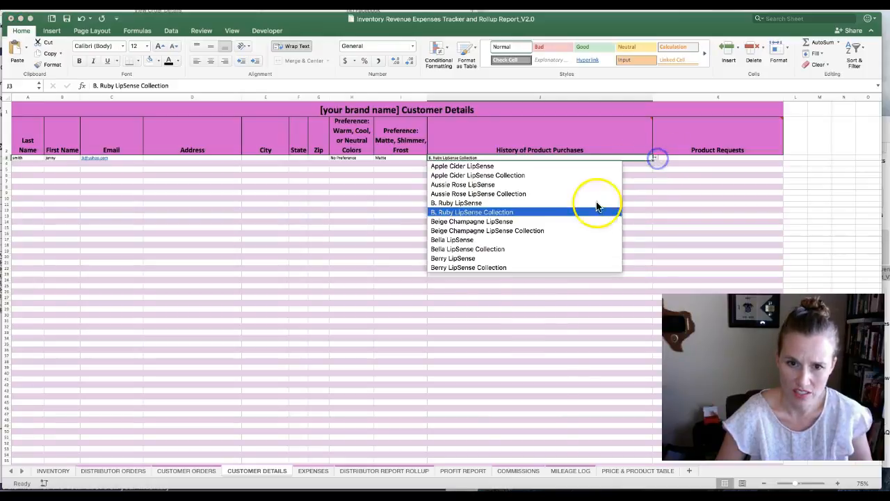
left_click(522, 249)
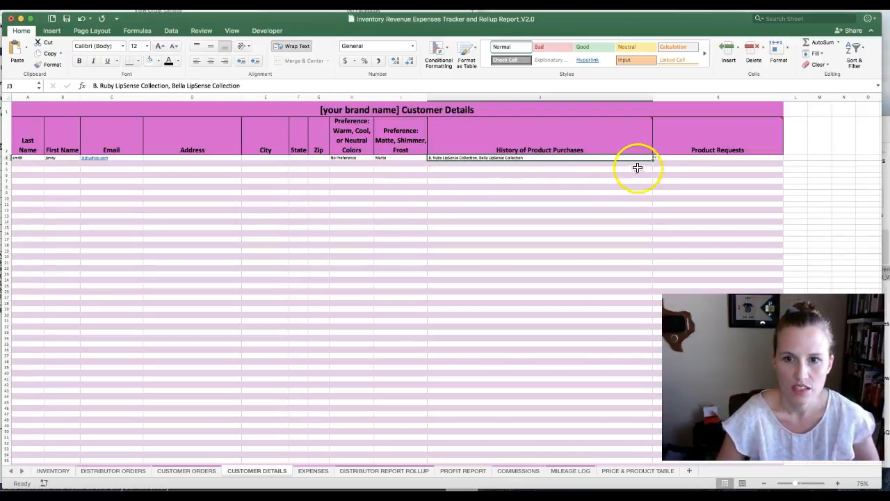
mouse_move(524, 151)
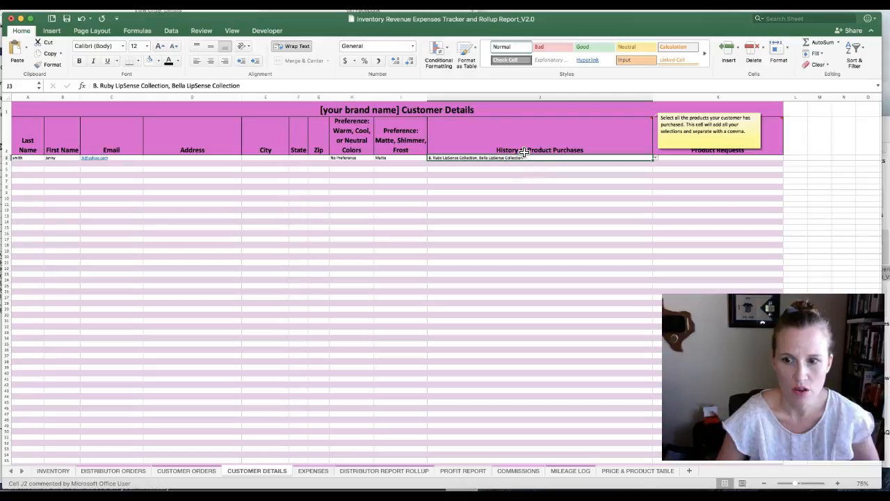
Set the customer's Product Requests entry in row 3 to B. Ruby LipSense
left_click(715, 158)
left_click_drag(715, 158, 782, 160)
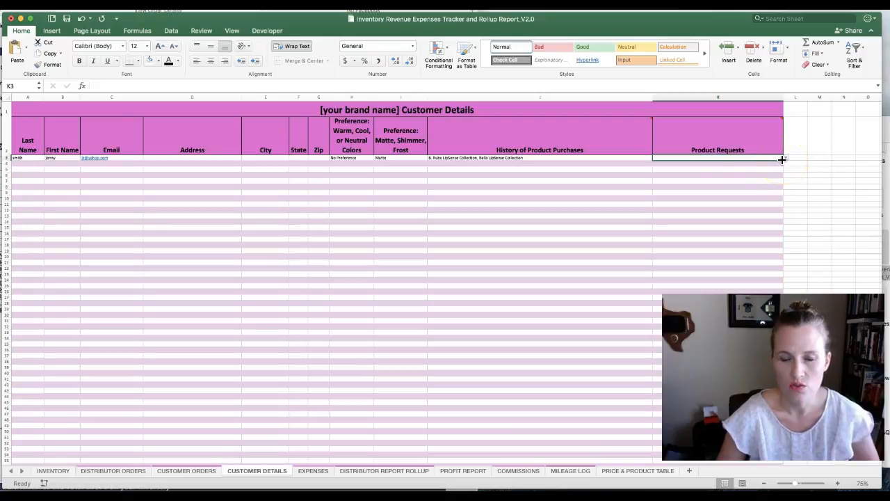
left_click_drag(782, 160, 789, 157)
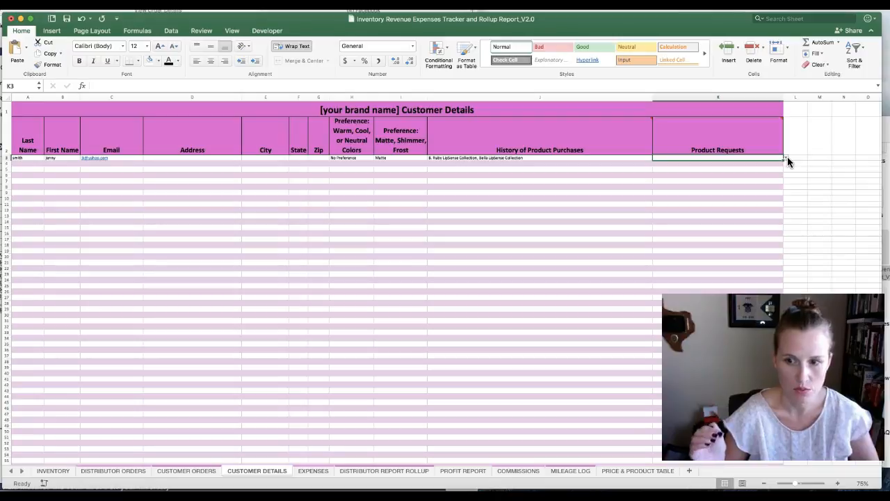
left_click(787, 160)
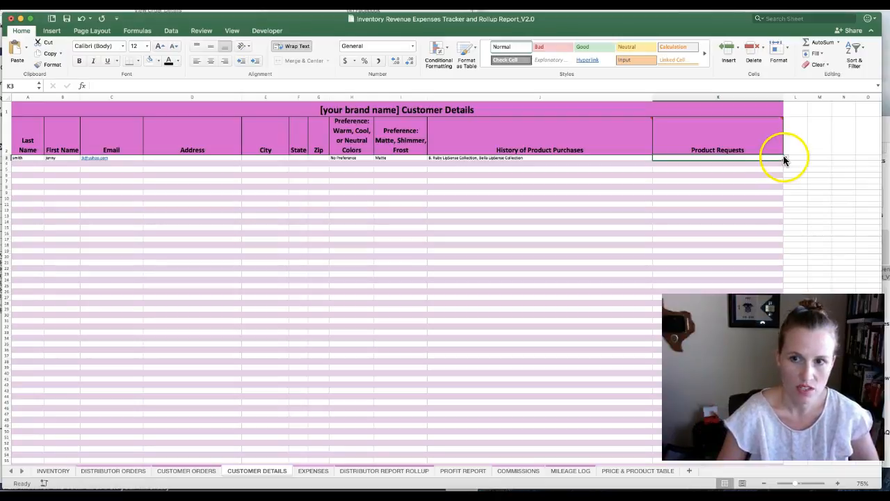
left_click(786, 159)
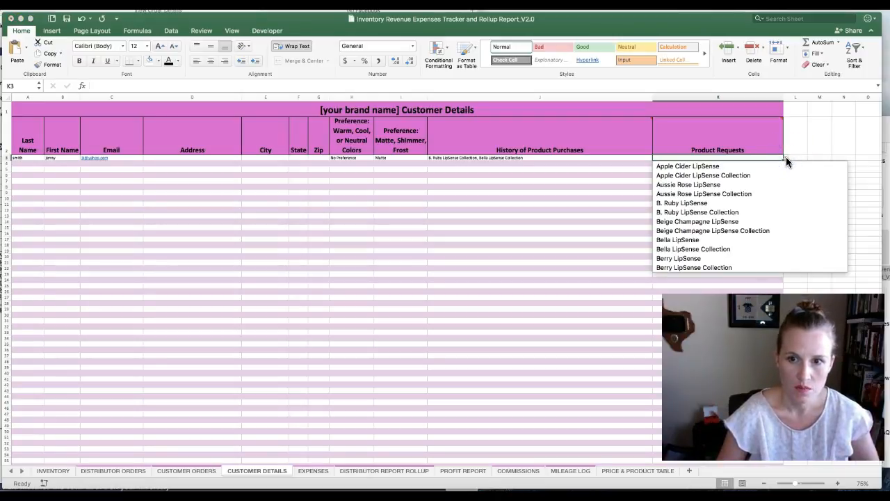
left_click(712, 207)
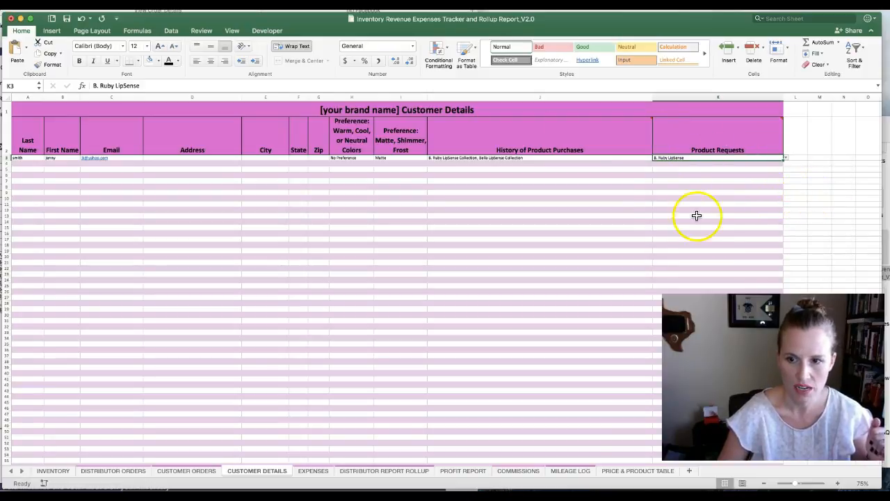
Open the Expenses sheet and examine the Mileage Log entry's linked amount in row 3
left_click(814, 181)
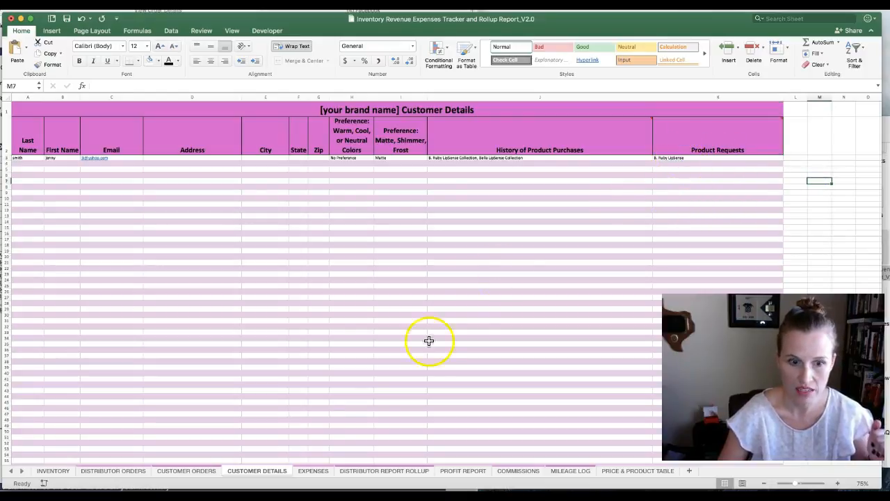
left_click(315, 472)
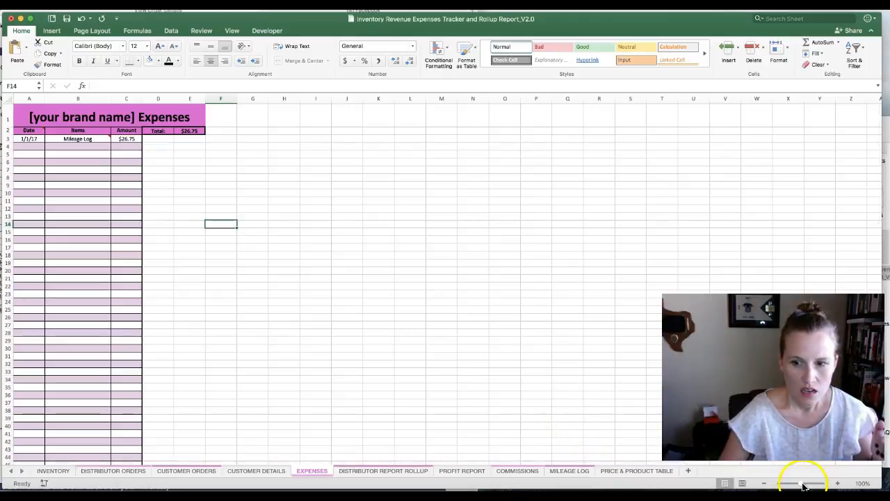
left_click_drag(802, 486, 808, 485)
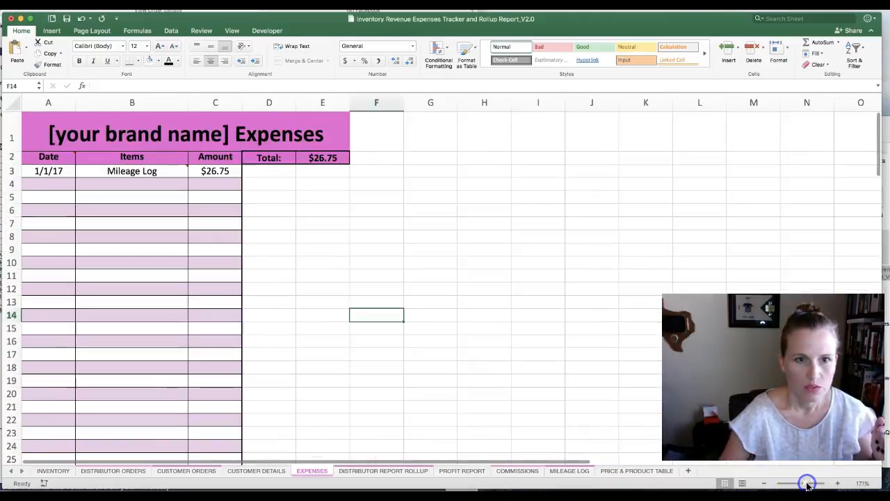
left_click(215, 173)
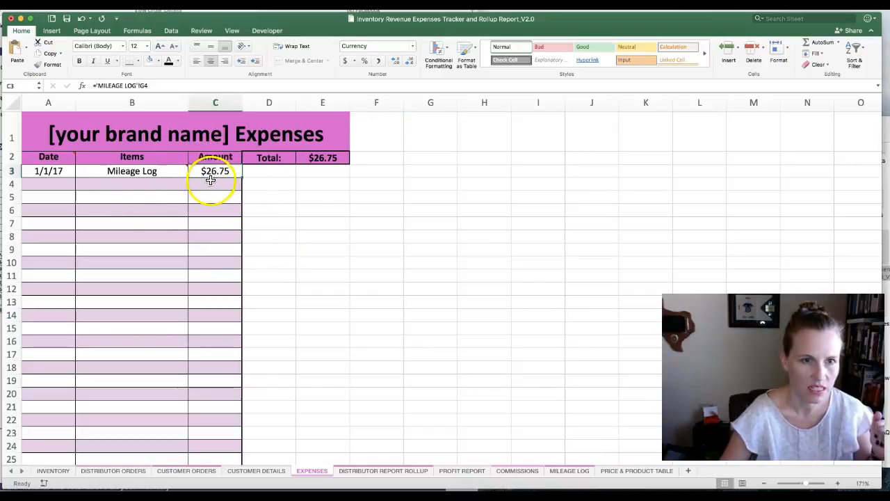
left_click(301, 223)
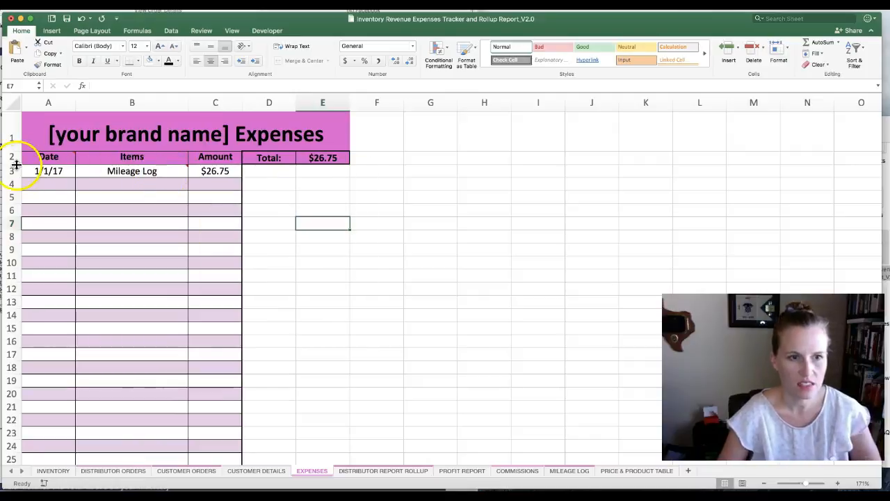
left_click(228, 172)
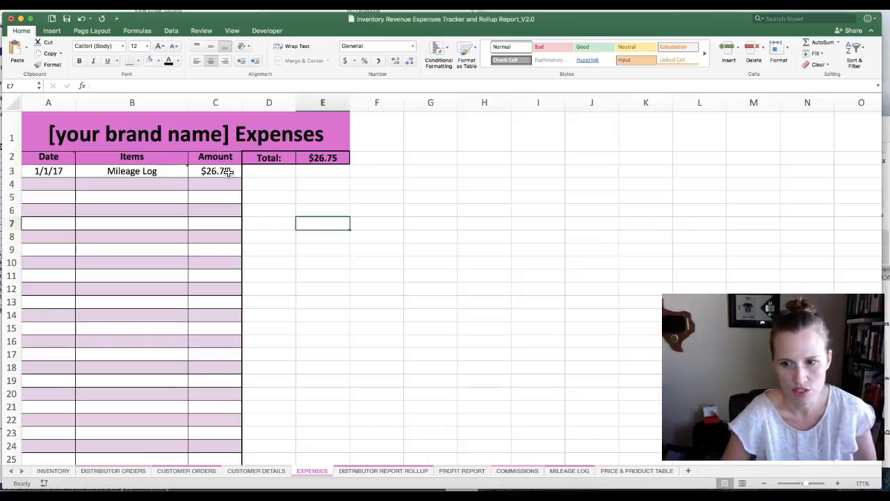
left_click(224, 171)
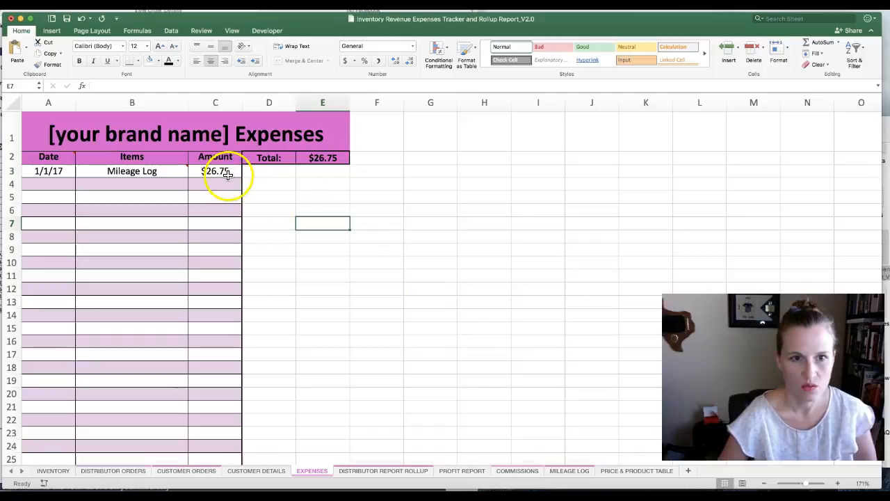
left_click(10, 170)
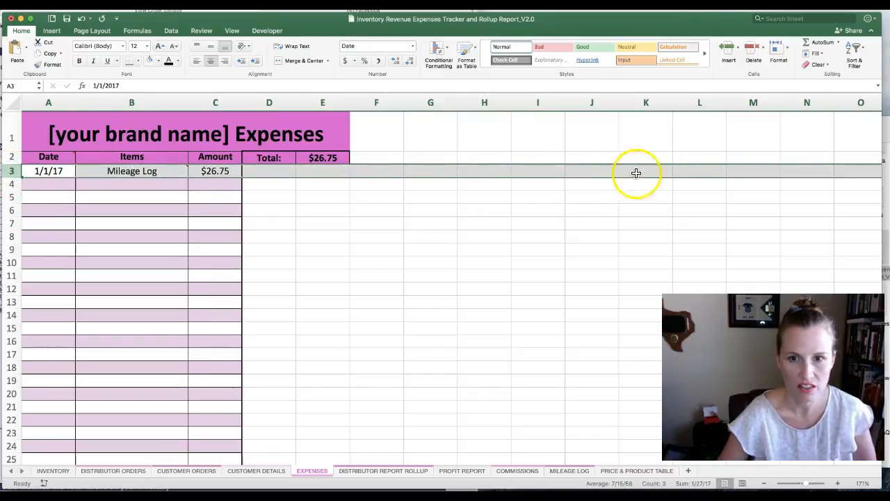
right_click(8, 170)
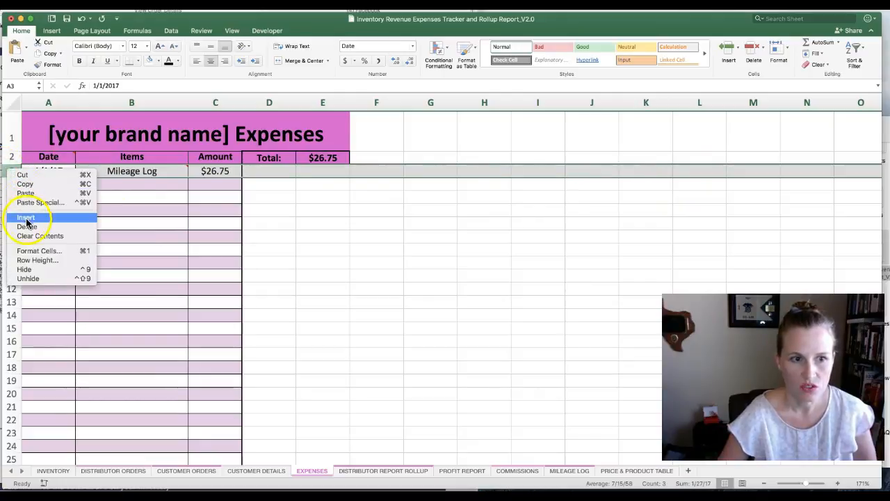
left_click(299, 223)
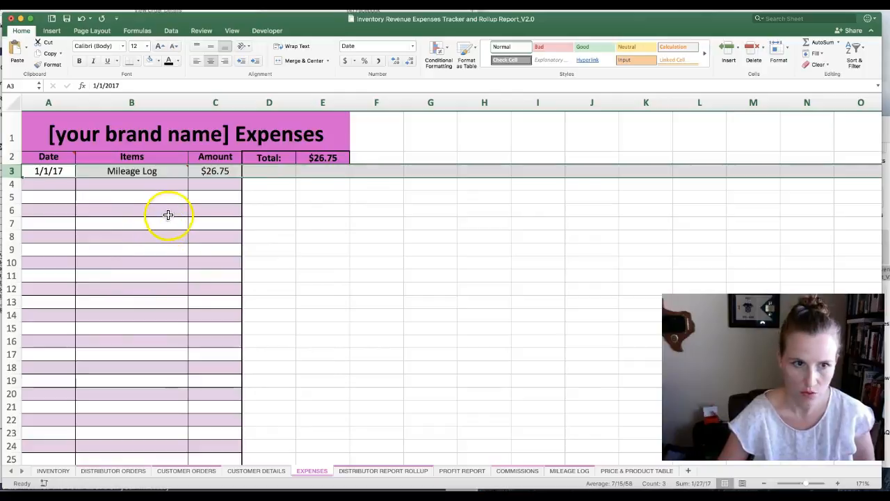
left_click(322, 240)
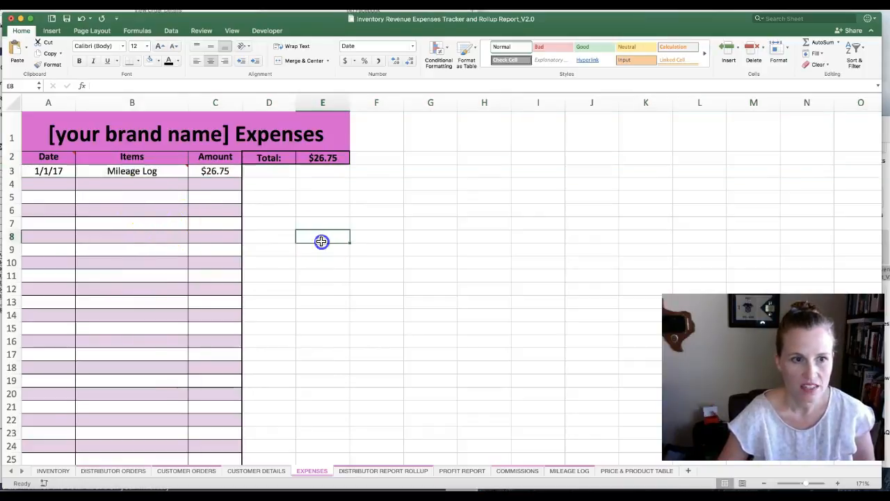
Insert a blank row at row 12 of the Expenses sheet
left_click(11, 222)
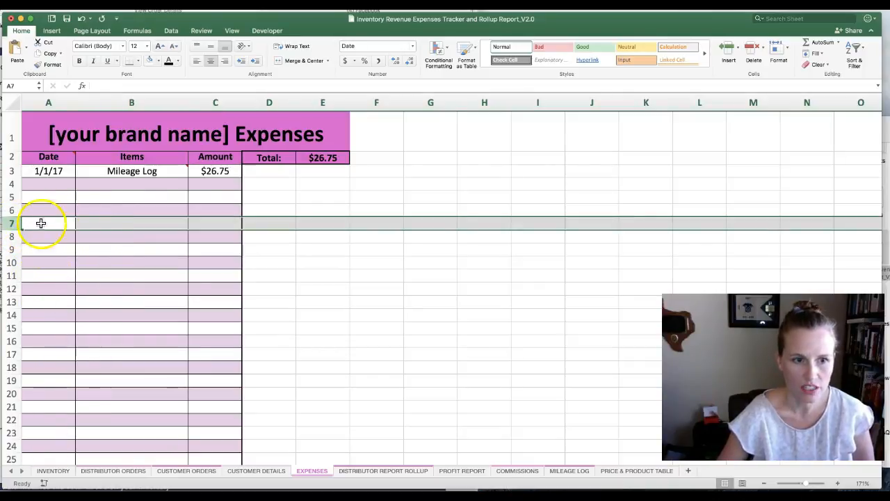
left_click(11, 288)
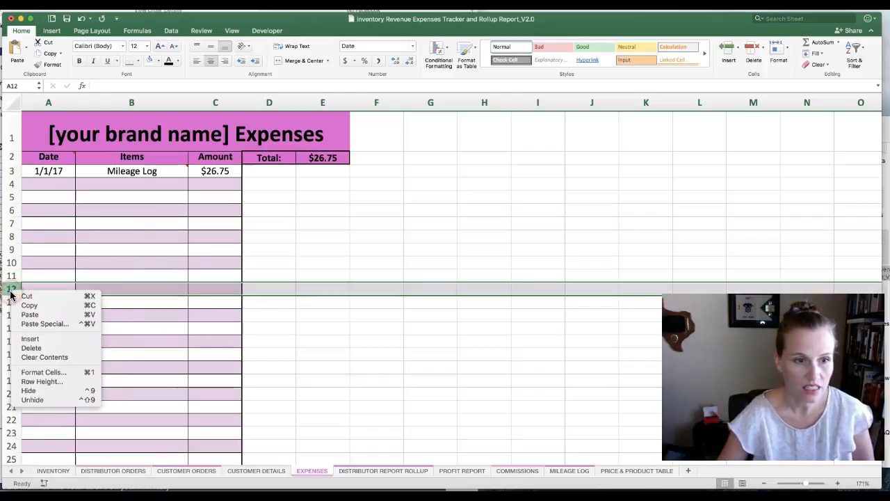
left_click(33, 340)
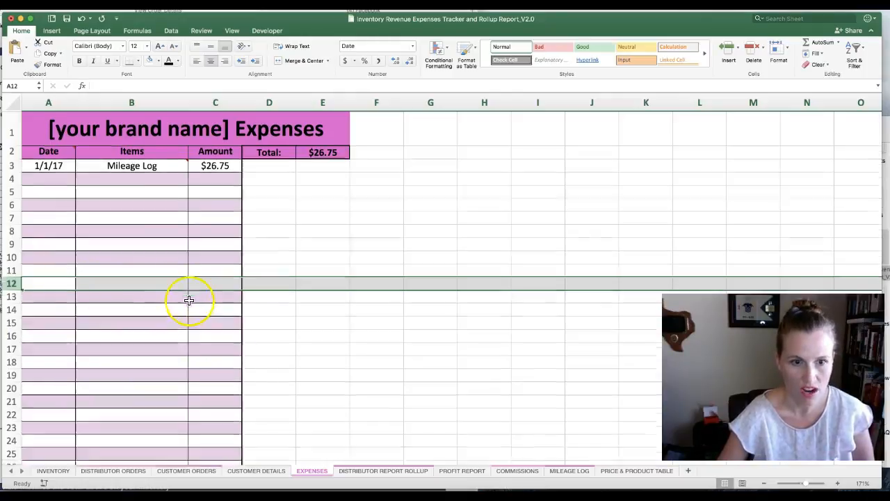
scroll(189, 299, "down", 20)
scroll(188, 299, "up", 20)
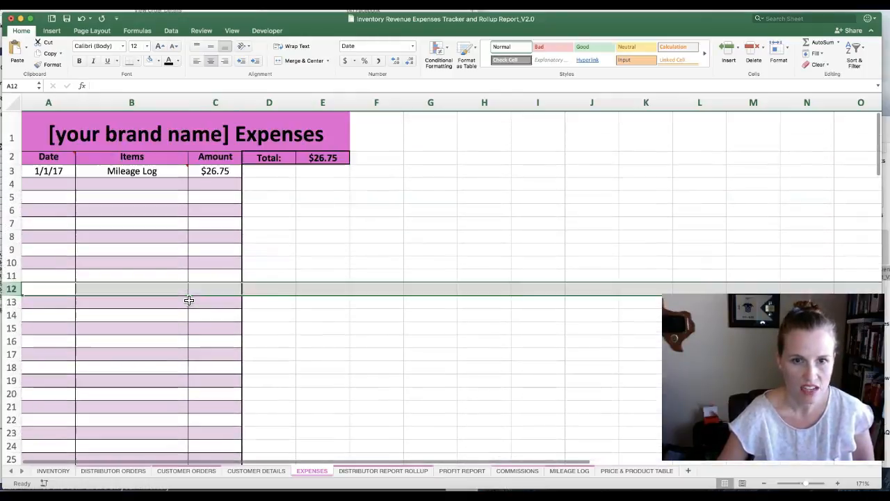
Look over the Distributor Orders and Customer Orders sheets, and return to the Expenses sheet
left_click(120, 471)
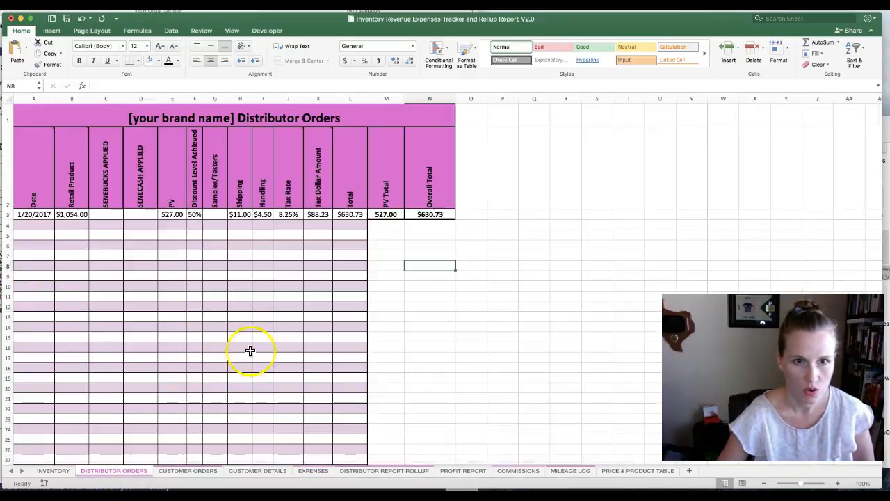
left_click(198, 473)
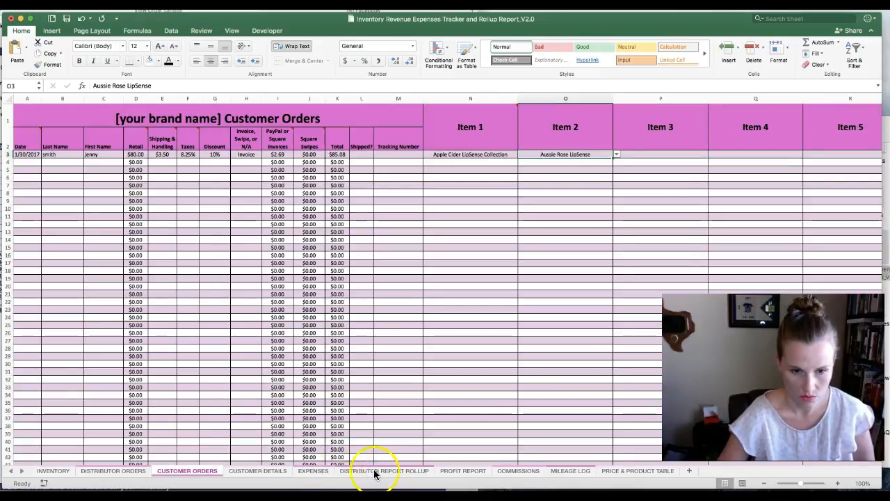
left_click(313, 471)
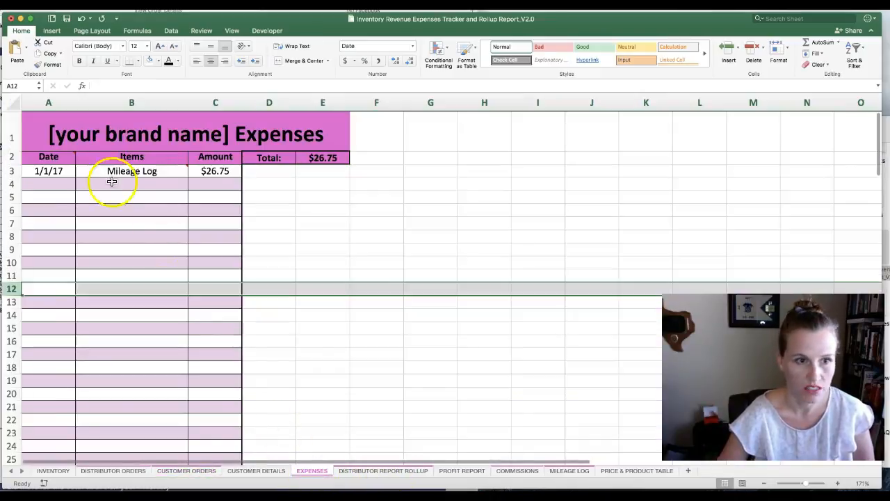
left_click(319, 328)
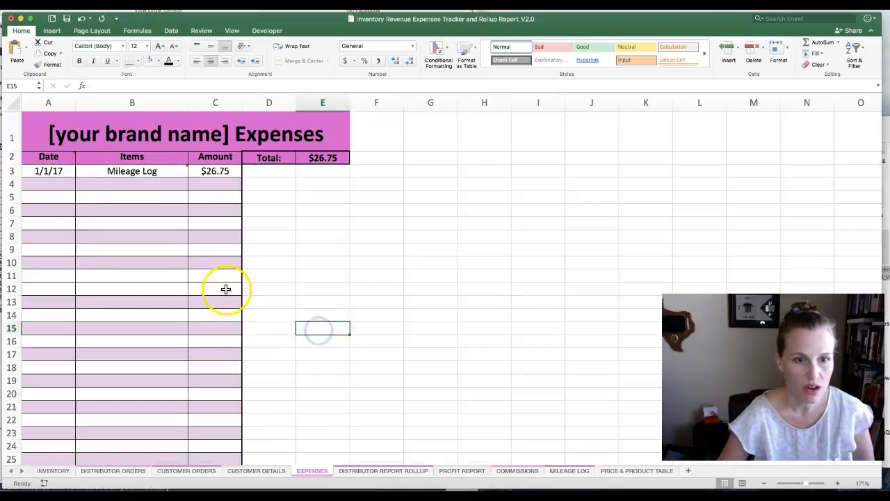
left_click(48, 249)
left_click_drag(48, 249, 213, 262)
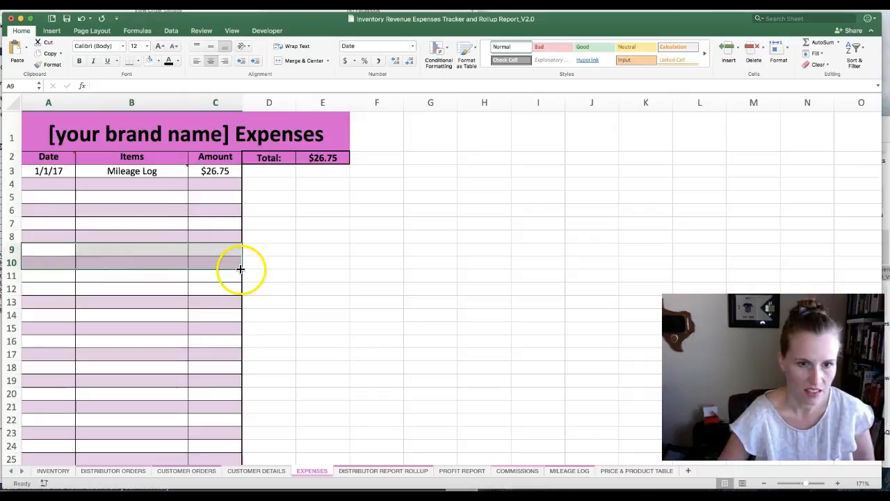
left_click(354, 285)
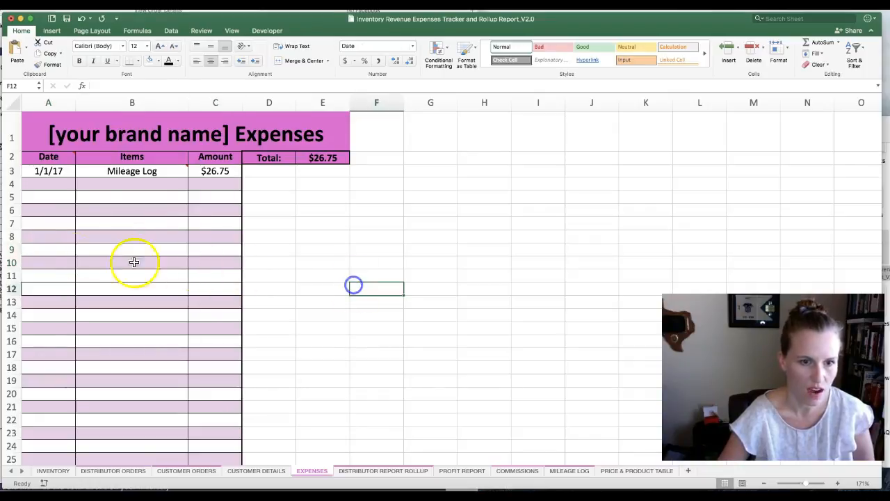
Fill the alternating row shading from A9:C10 down through row 16 of the Expenses sheet
left_click(42, 251)
left_click_drag(43, 250, 195, 264)
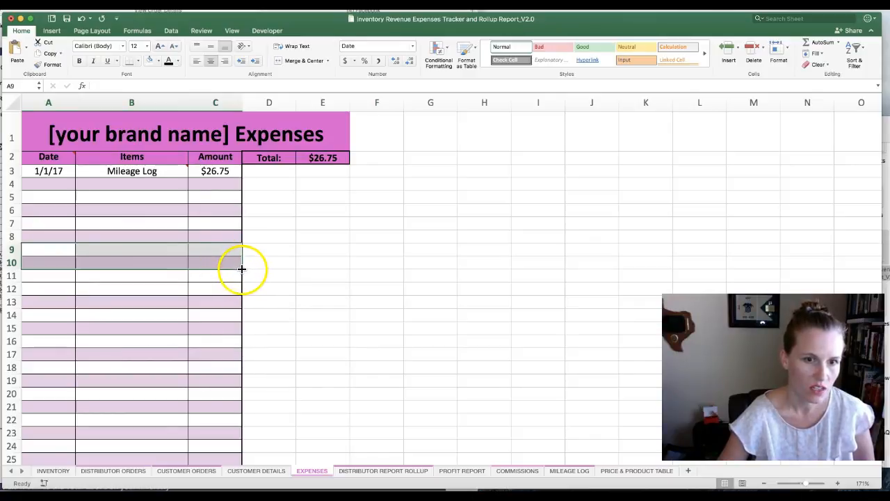
left_click_drag(239, 290, 232, 346)
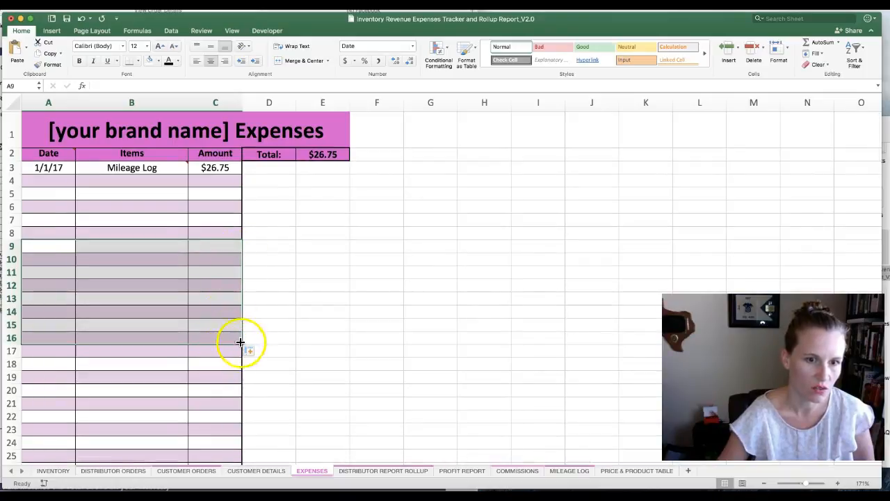
left_click(273, 250)
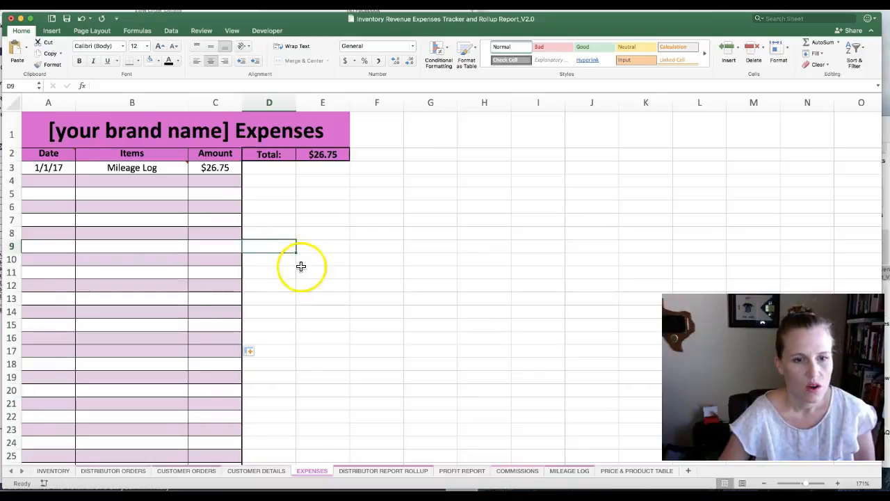
Delete row 16 of the Expenses sheet to restore the alternating row shading
left_click(11, 337)
right_click(11, 337)
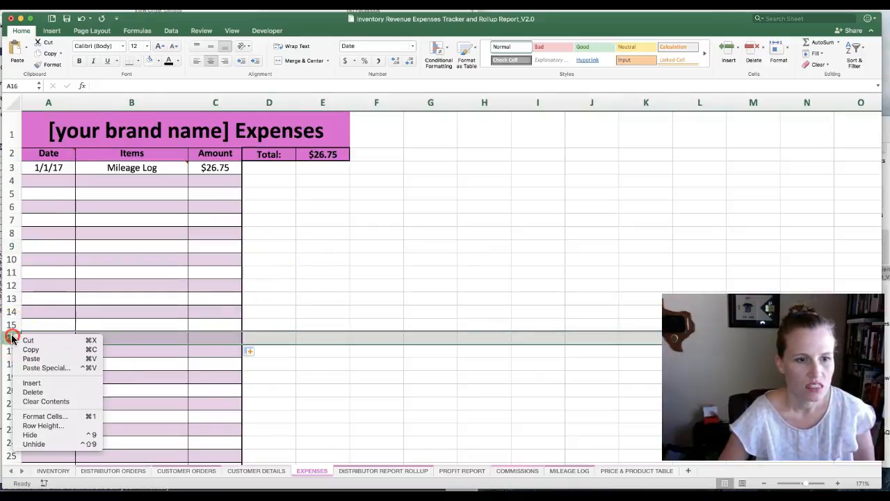
left_click(45, 384)
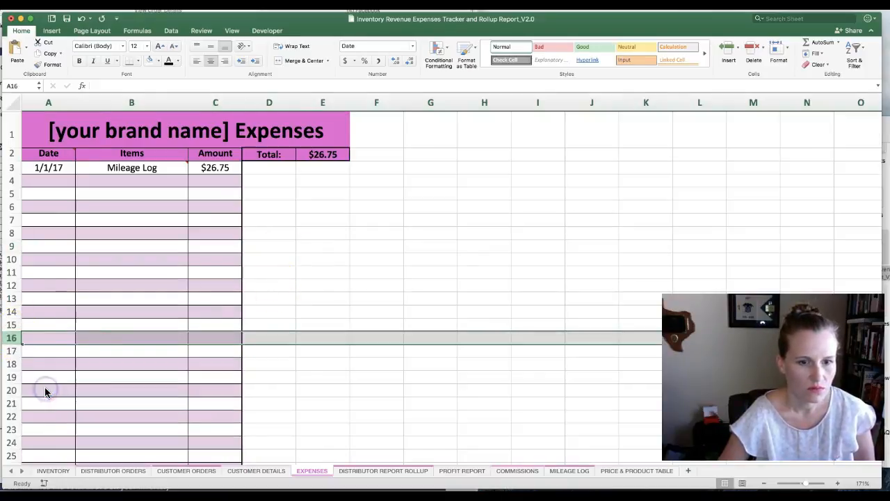
left_click(339, 299)
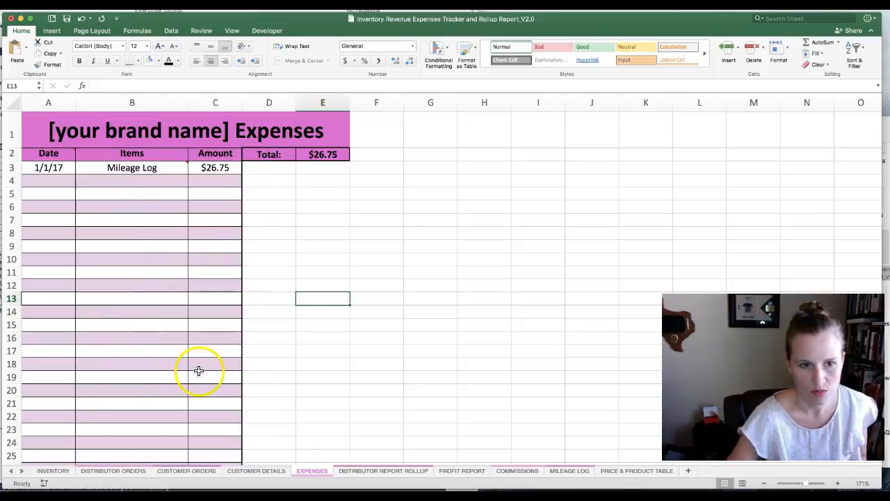
Open the Distributor Report Rollup sheet and examine the Product Rollup Report's product categories with their inventory and retail columns
left_click(379, 471)
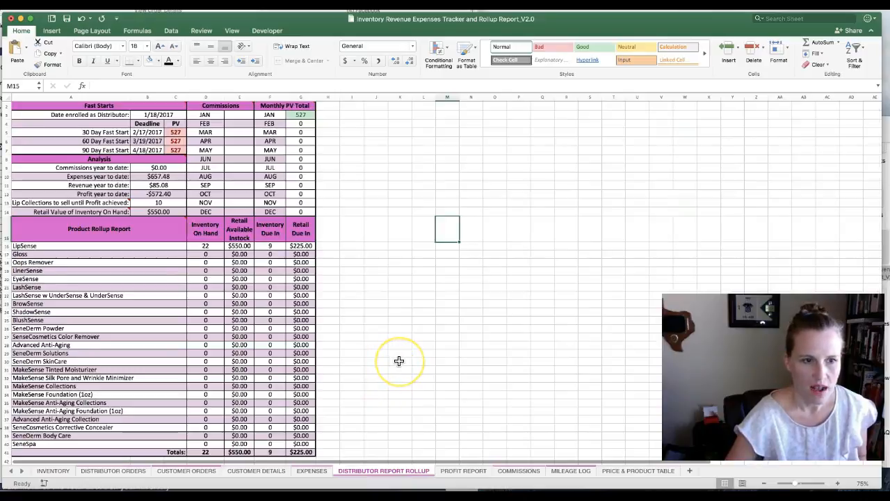
scroll(398, 359, "down", 2)
scroll(398, 359, "up", 1)
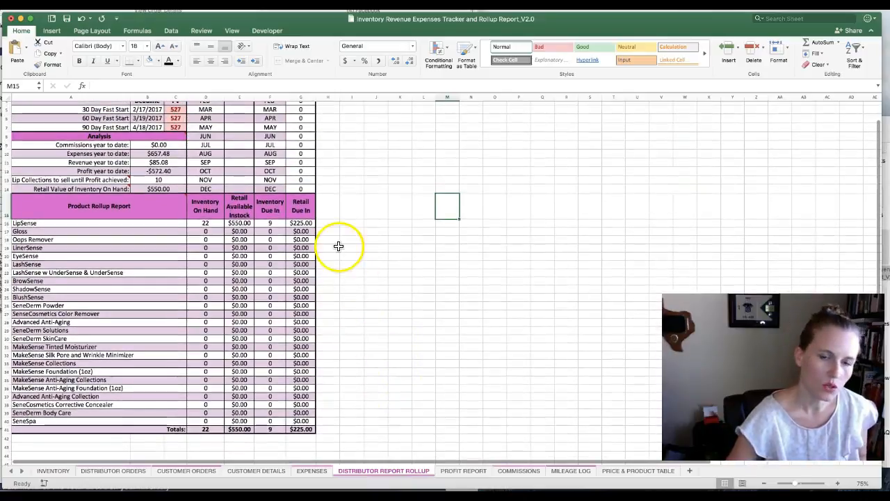
scroll(329, 219, "down", 3)
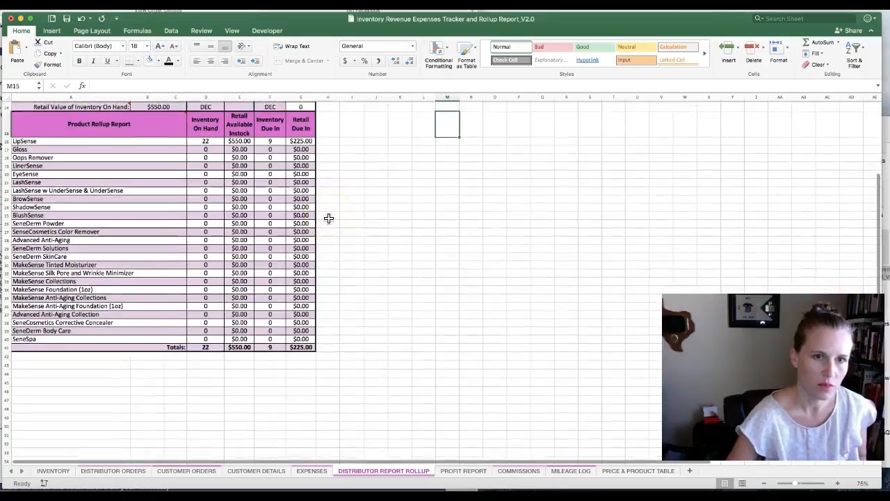
left_click_drag(795, 485, 807, 485)
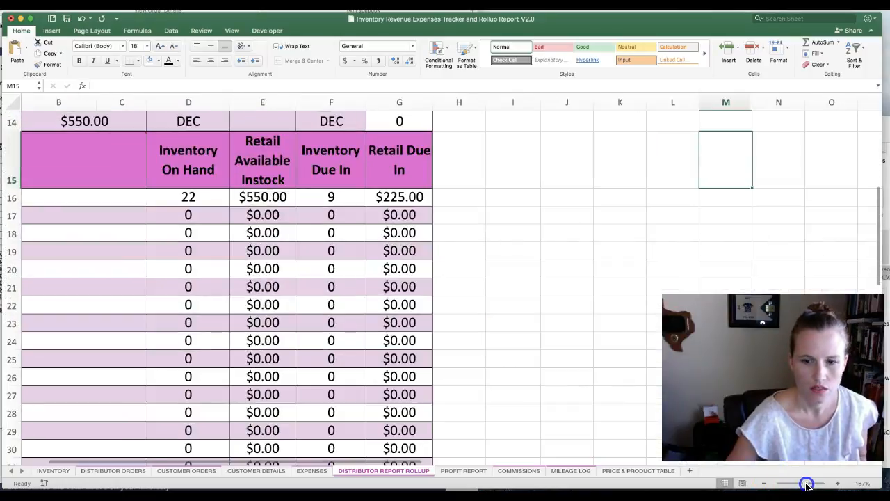
scroll(600, 377, "left", 5)
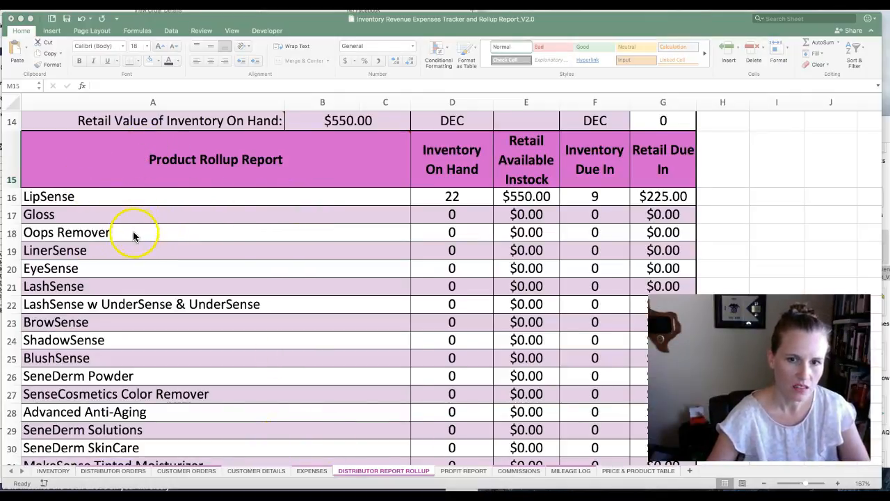
scroll(169, 234, "down", 3)
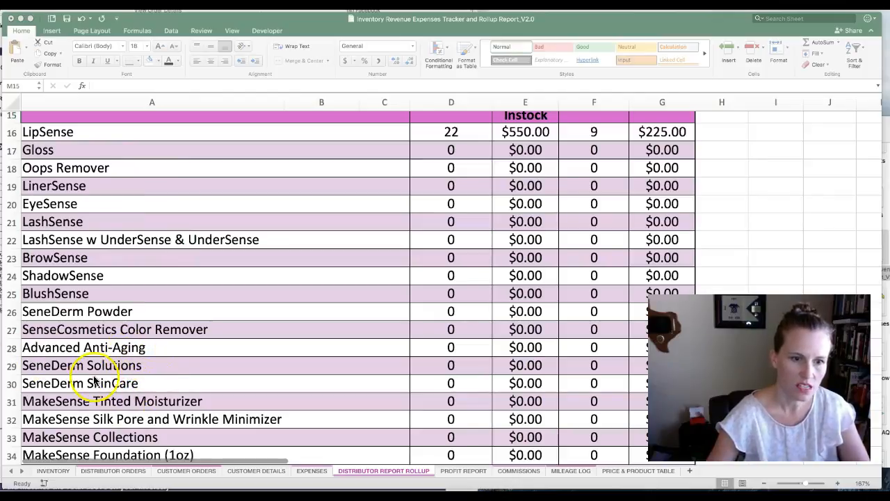
scroll(201, 418, "down", 5)
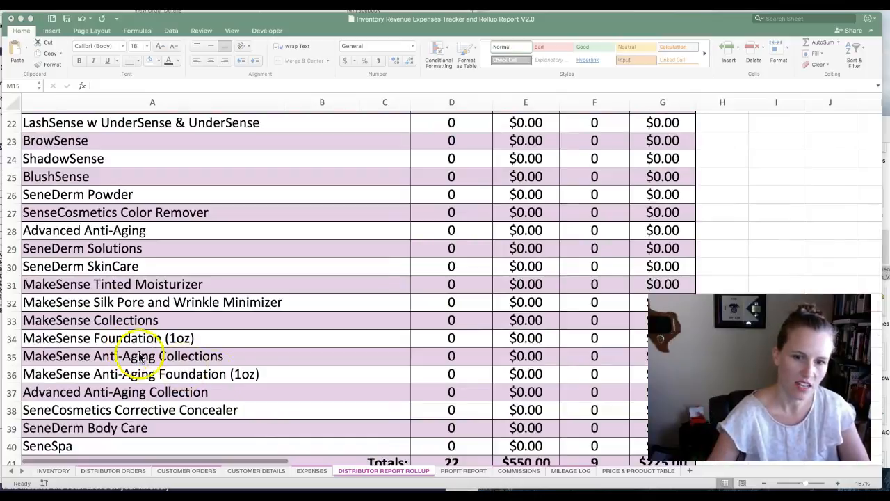
scroll(253, 373, "down", 2)
scroll(253, 373, "up", 6)
scroll(246, 376, "up", 3)
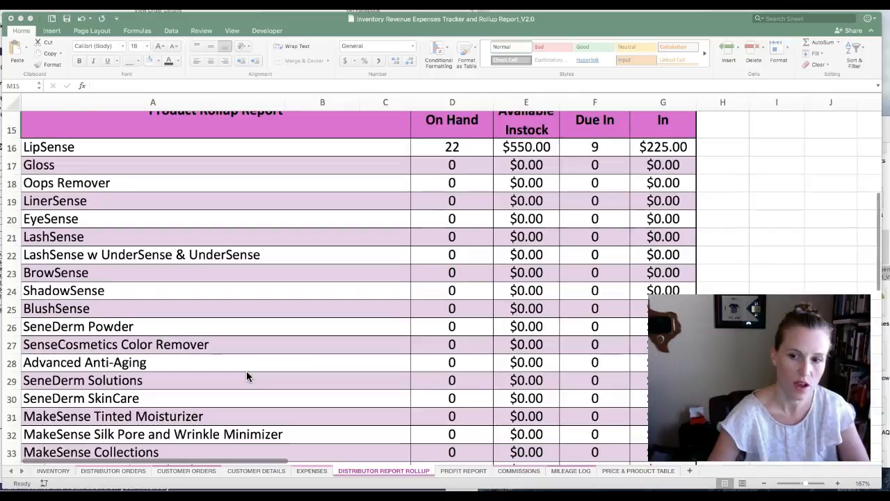
Review the Product Rollup Report's category rows from LipSense down to the Totals row
scroll(592, 341, "up", 1)
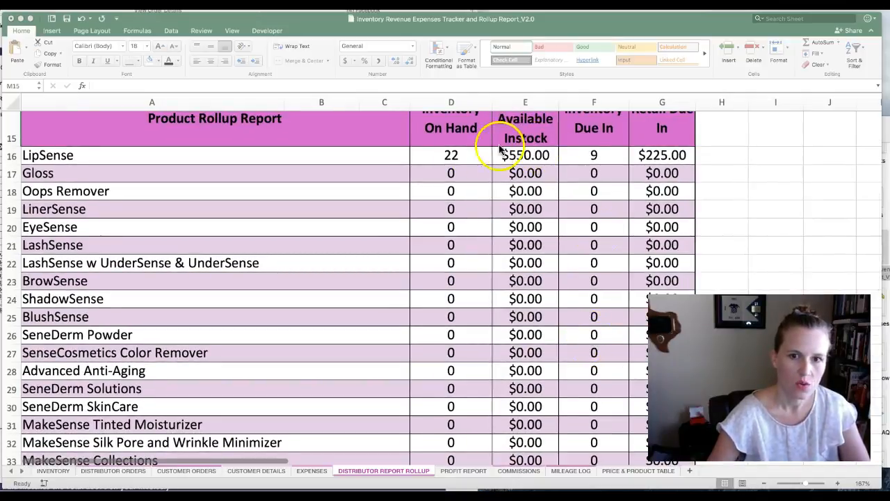
scroll(474, 174, "down", 6)
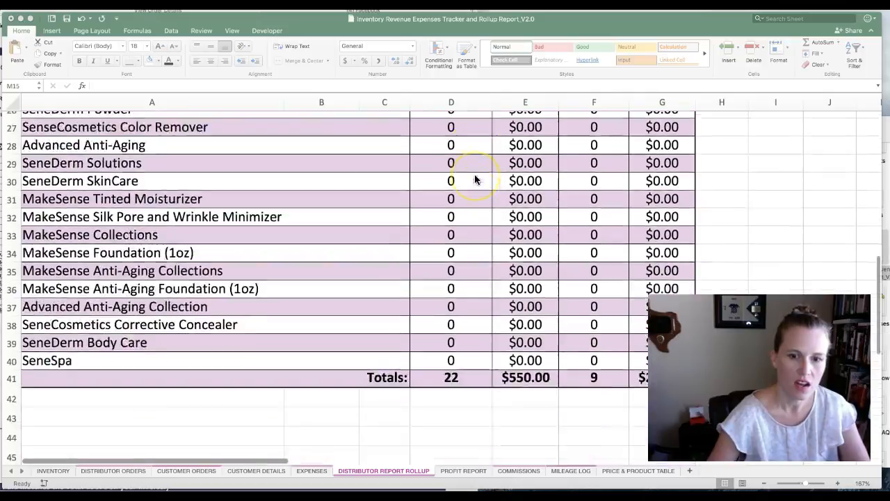
scroll(475, 174, "up", 2)
scroll(475, 175, "up", 5)
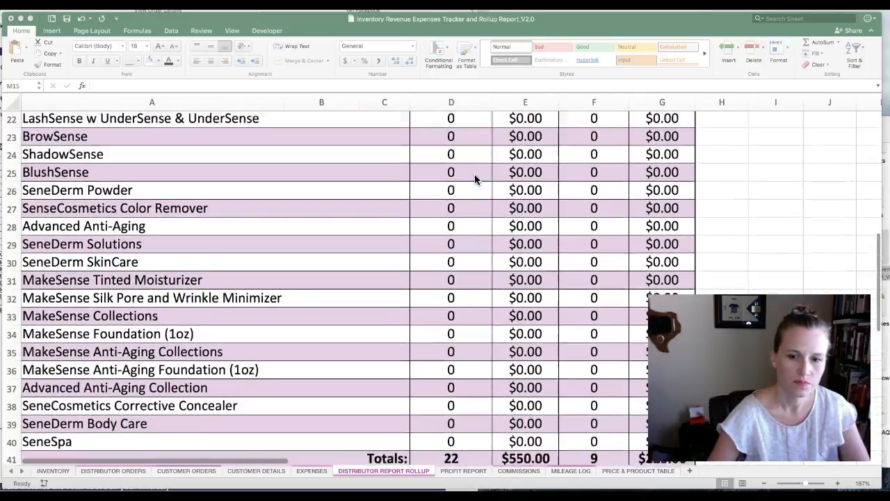
scroll(498, 178, "up", 1)
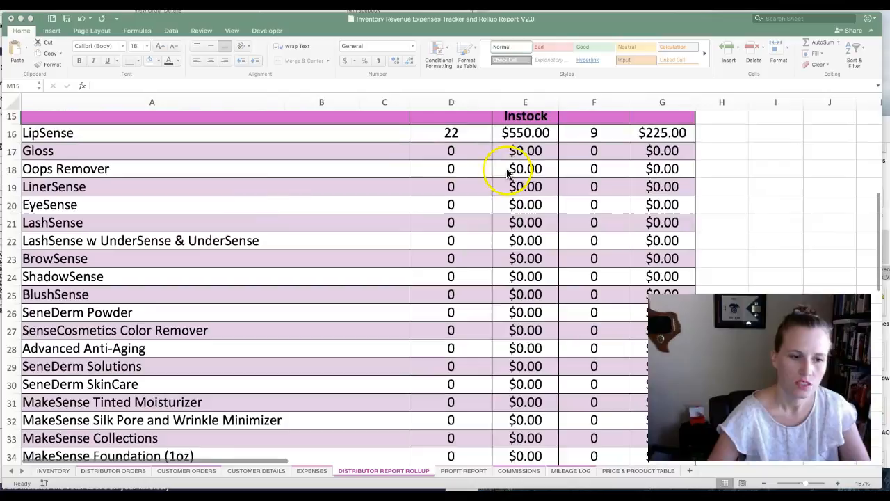
Clear the On Hand quantities of Aussie Rose, B. Ruby and Beige Champagne on the Inventory sheet
left_click(55, 471)
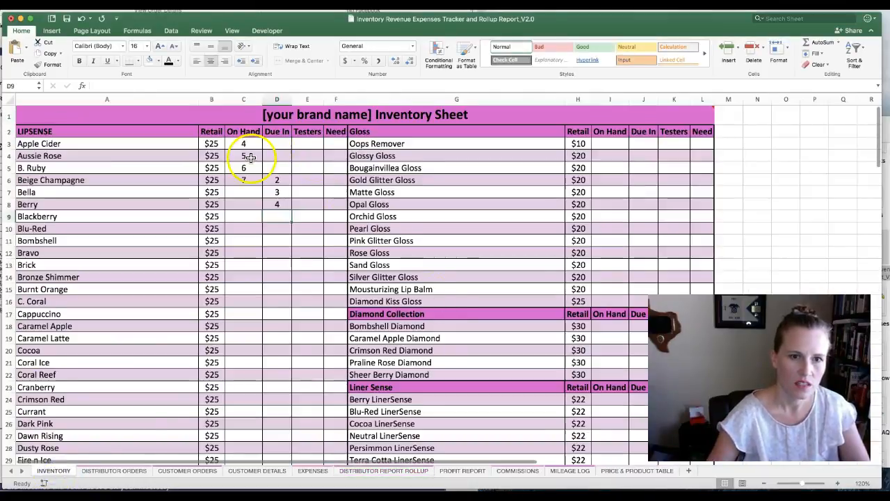
left_click_drag(249, 154, 247, 180)
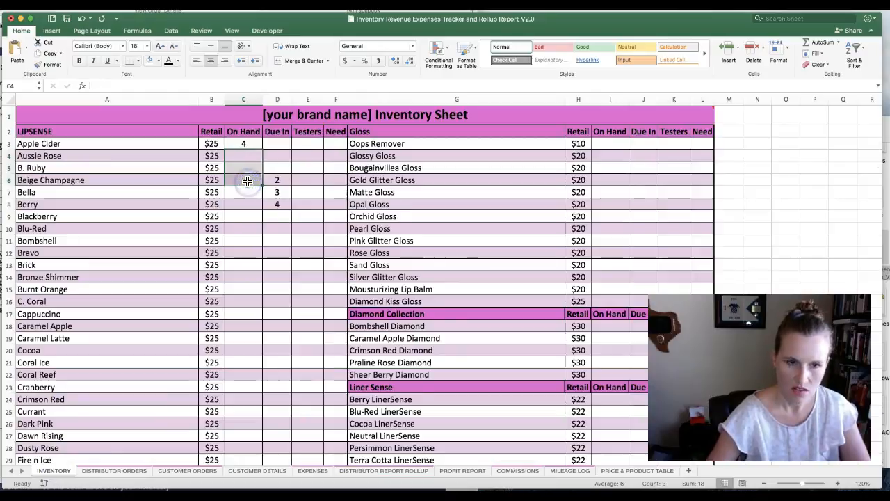
left_click(244, 217)
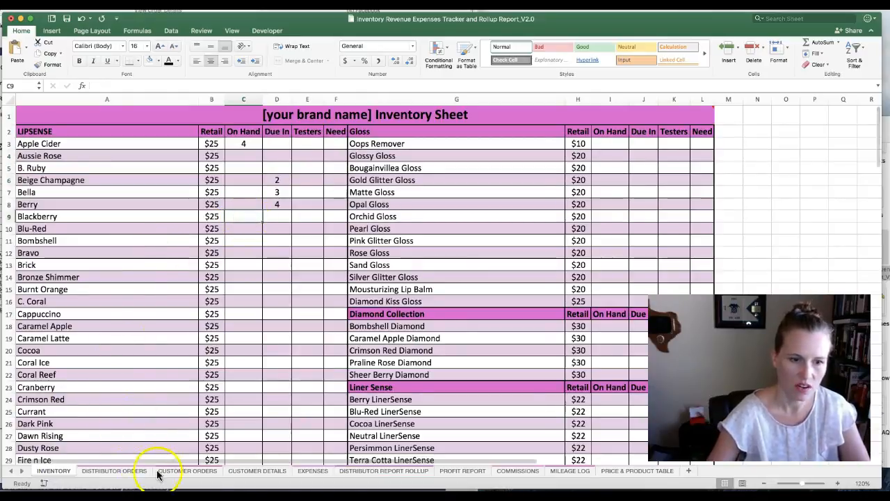
Return to the Distributor Report Rollup sheet and check the LipSense row, the report totals and the Analysis figures
left_click(369, 471)
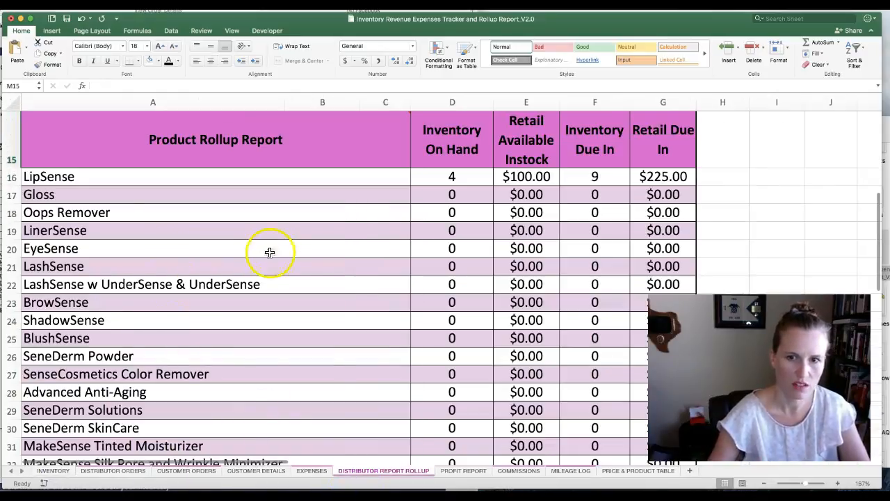
scroll(523, 258, "down", 10)
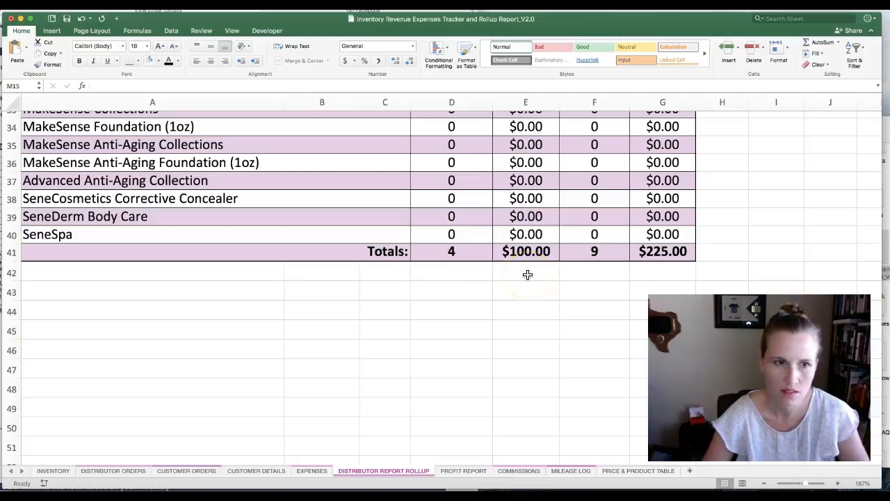
scroll(528, 275, "up", 10)
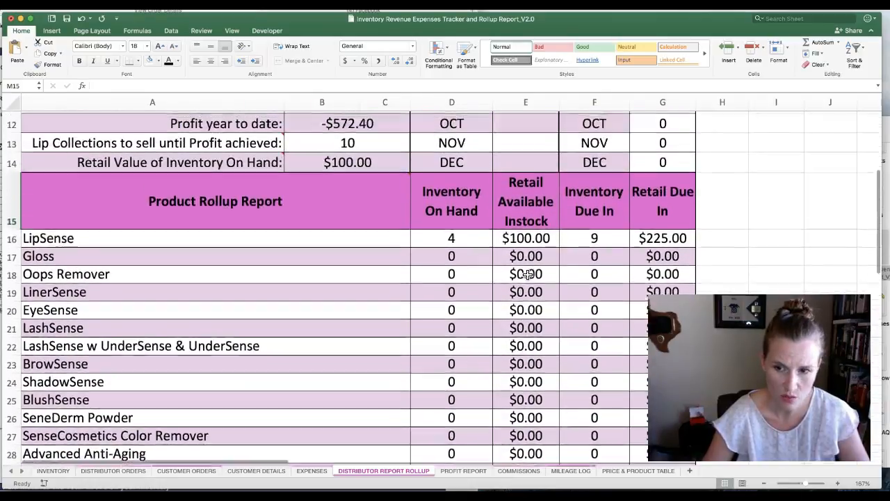
scroll(528, 274, "up", 3)
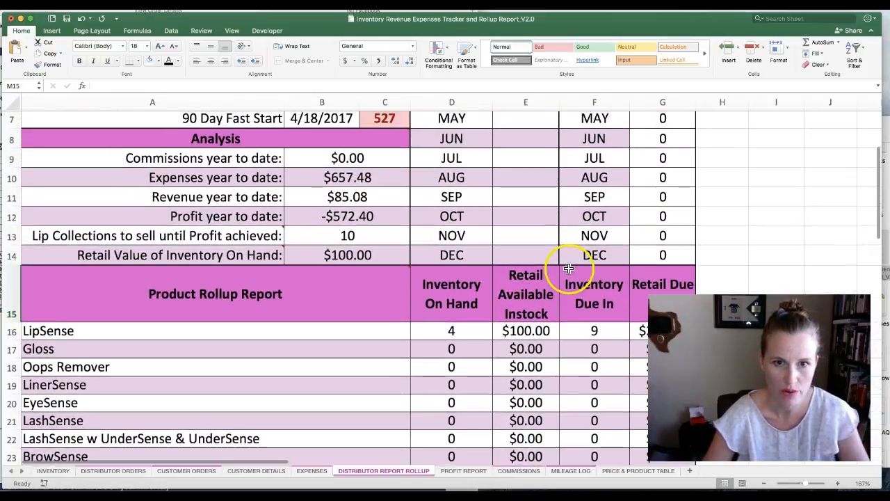
scroll(568, 269, "down", 1)
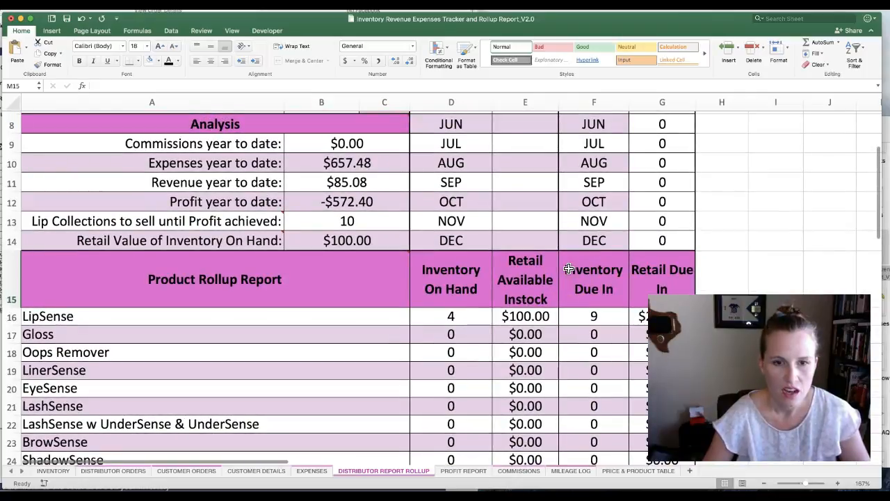
scroll(568, 268, "up", 4)
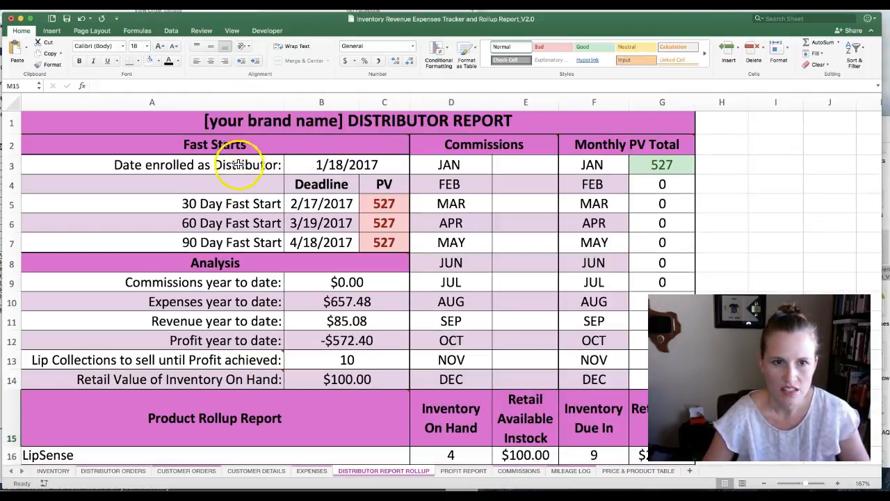
Read the Fast Starts note and enrollment date, consult the Distributor Orders sheet, and return to the Distributor Report Rollup
mouse_move(350, 150)
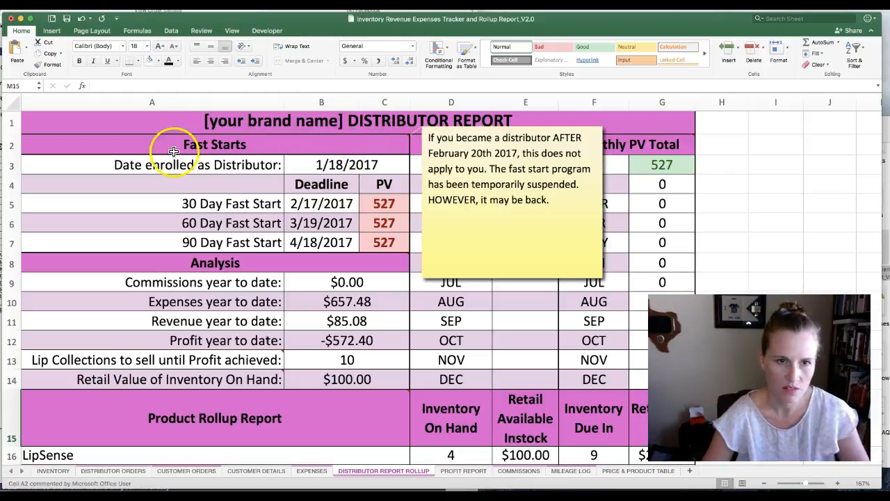
left_click(359, 165)
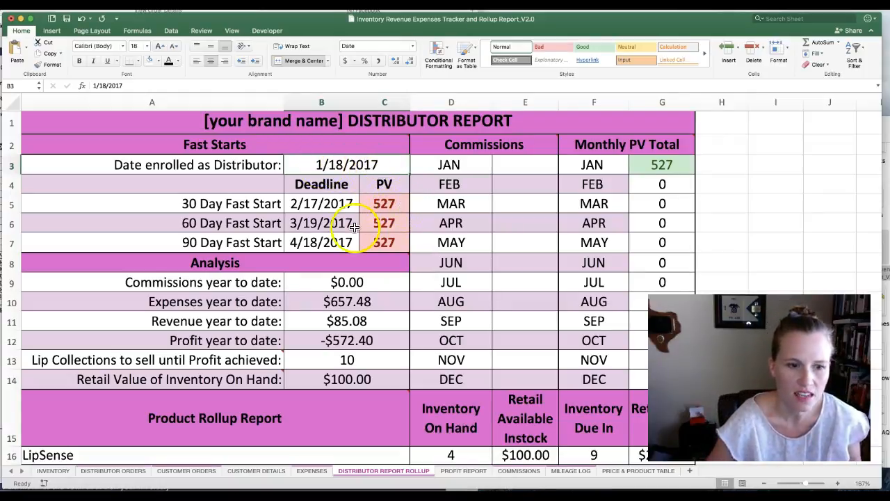
left_click(120, 471)
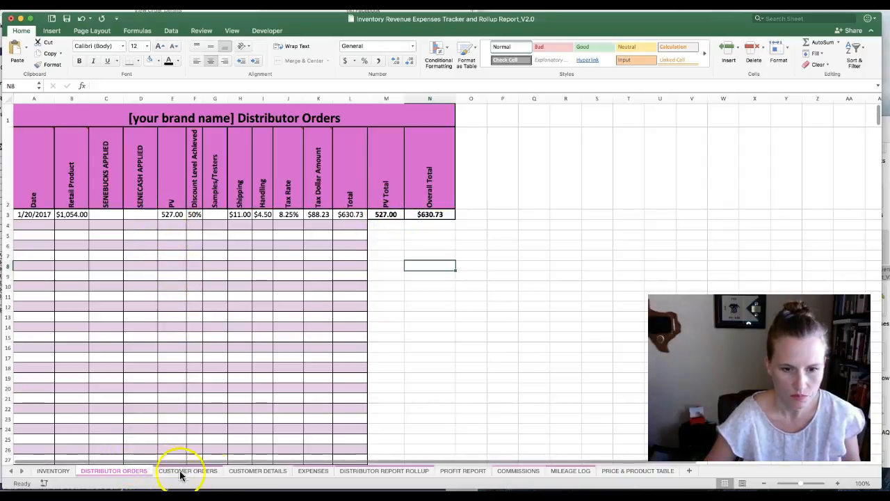
left_click(355, 470)
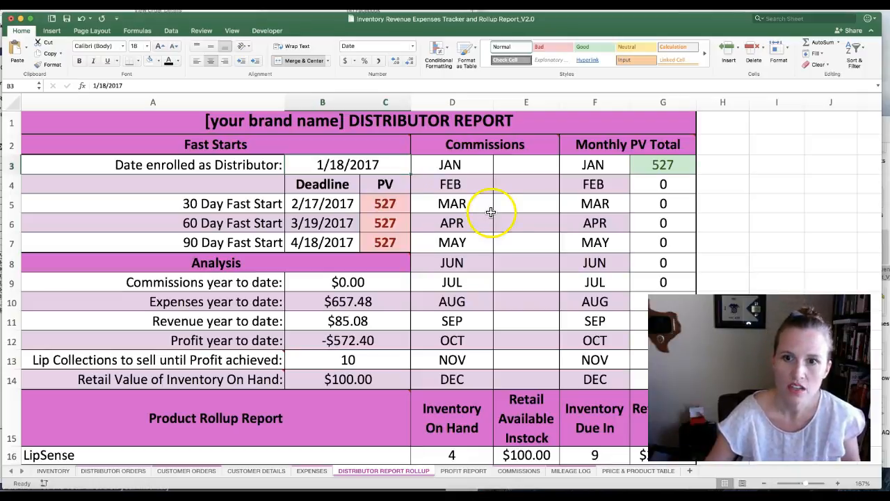
Inspect the January and February formulas under Monthly PV Total
left_click(684, 164)
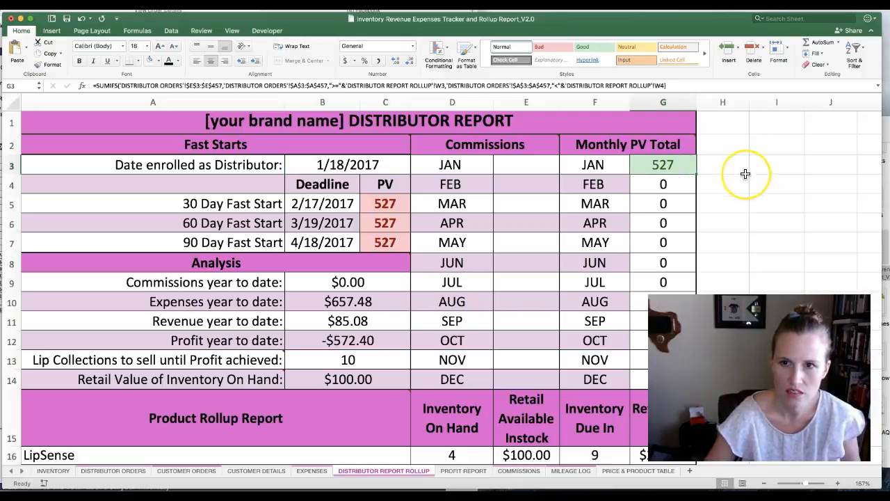
key("Down")
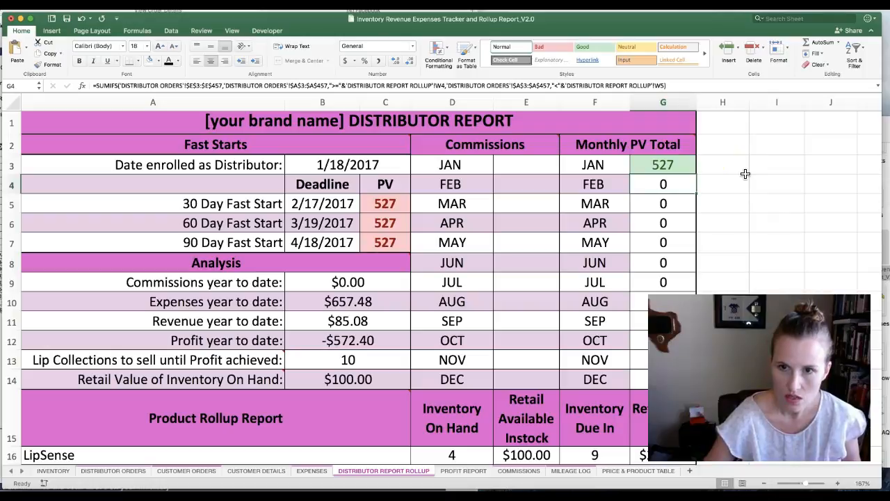
left_click(759, 189)
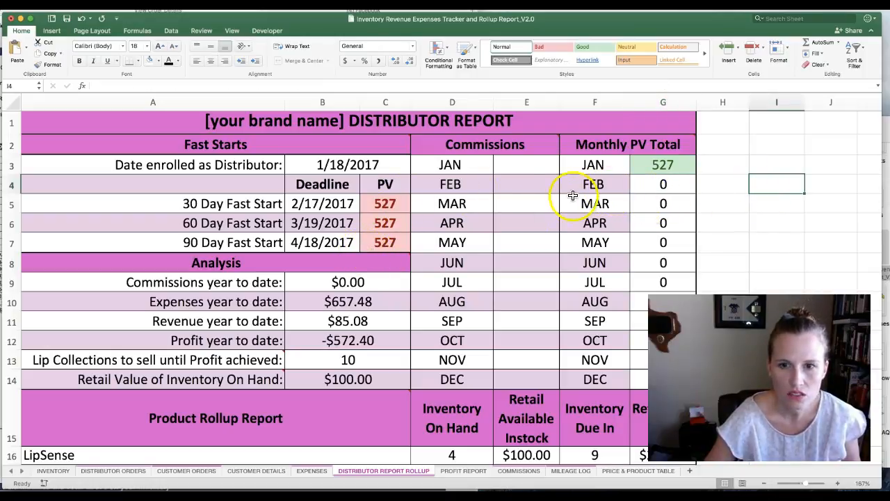
Enter 100 as the January commission in the Commissions section of the distributor report
left_click(531, 166)
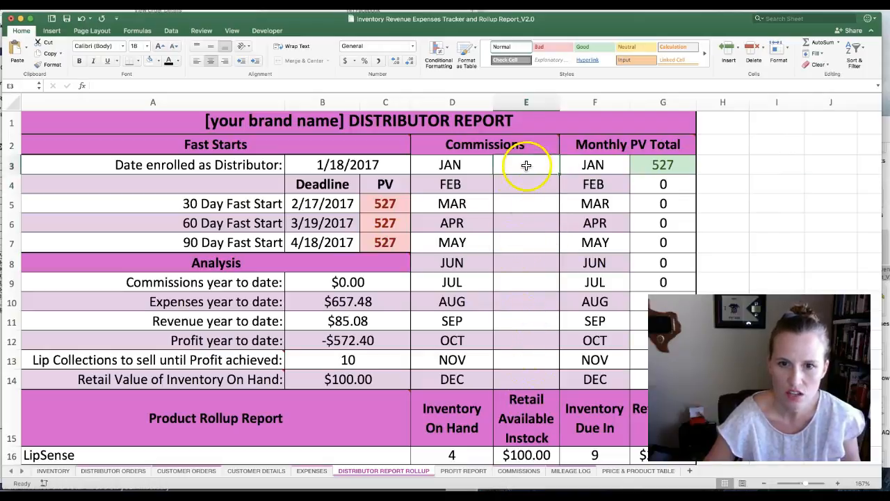
left_click(523, 187)
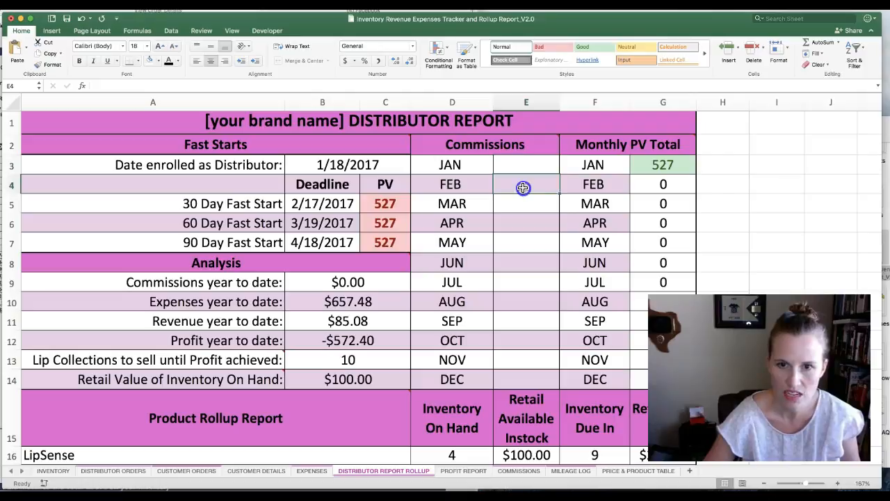
left_click(518, 208)
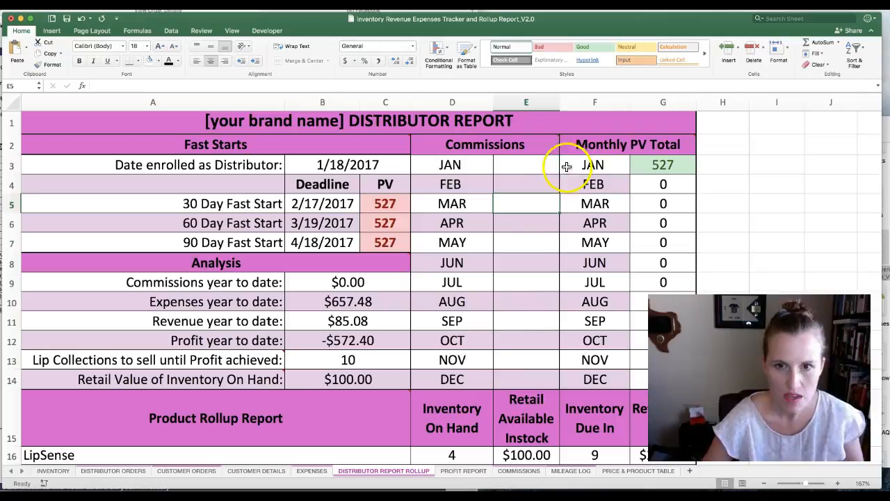
left_click(536, 167)
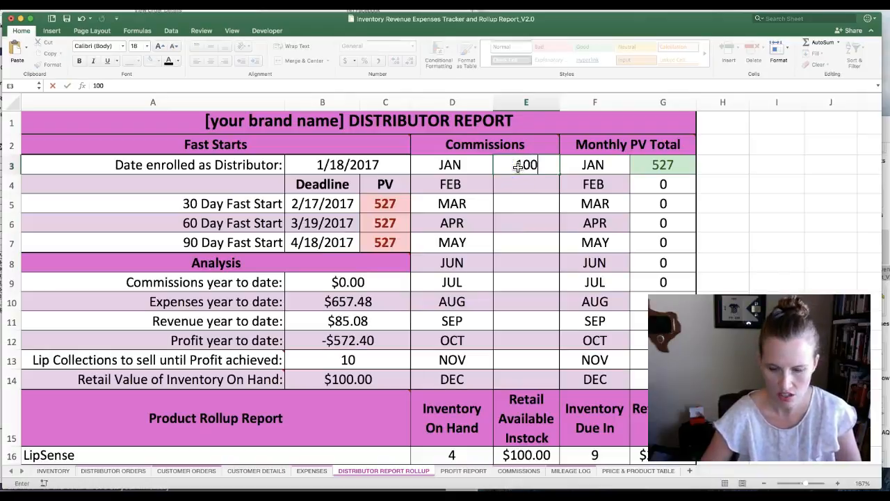
key("Return")
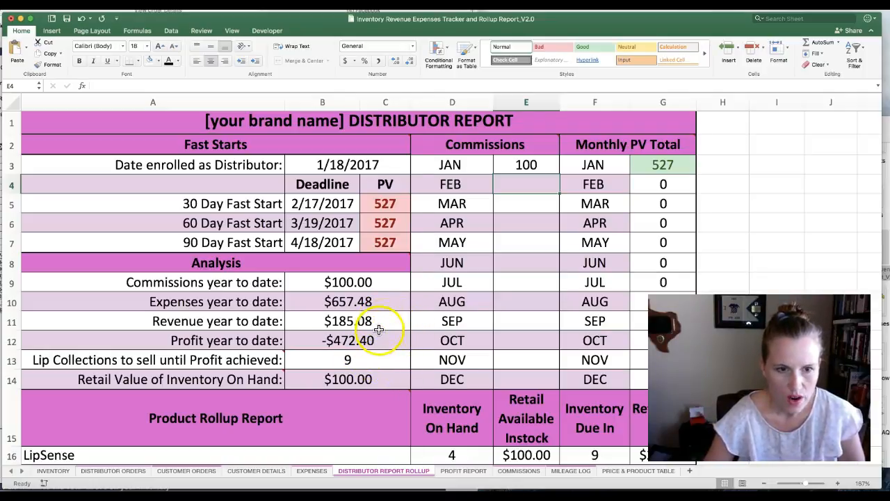
Inspect the Expenses year to date formula and view its source sheets, Expenses and Distributor Orders, returning to the Distributor Report Rollup
left_click(334, 302)
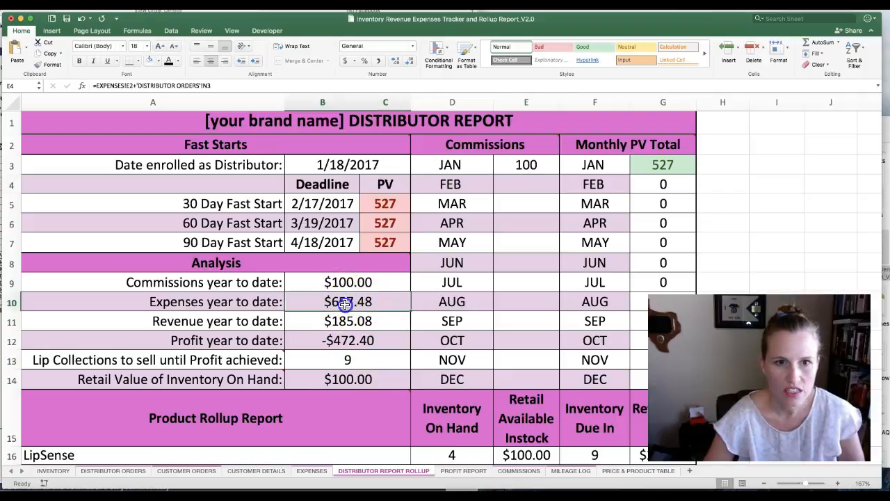
left_click(312, 471)
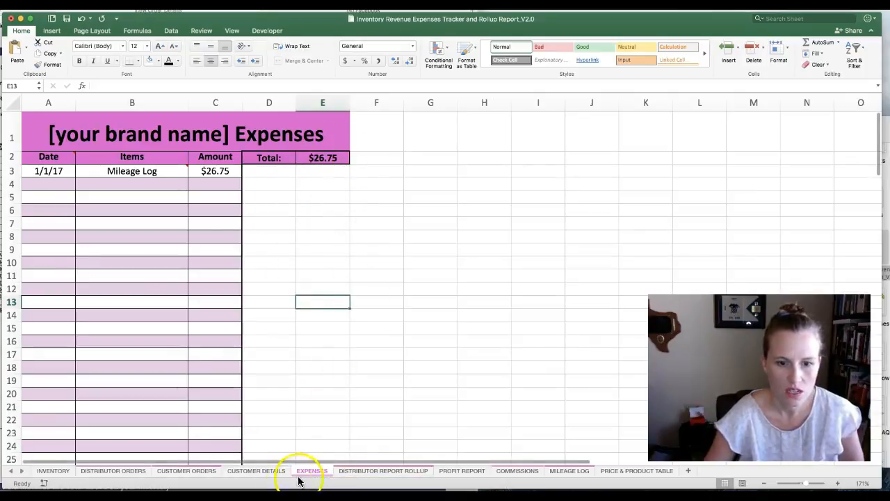
left_click(384, 471)
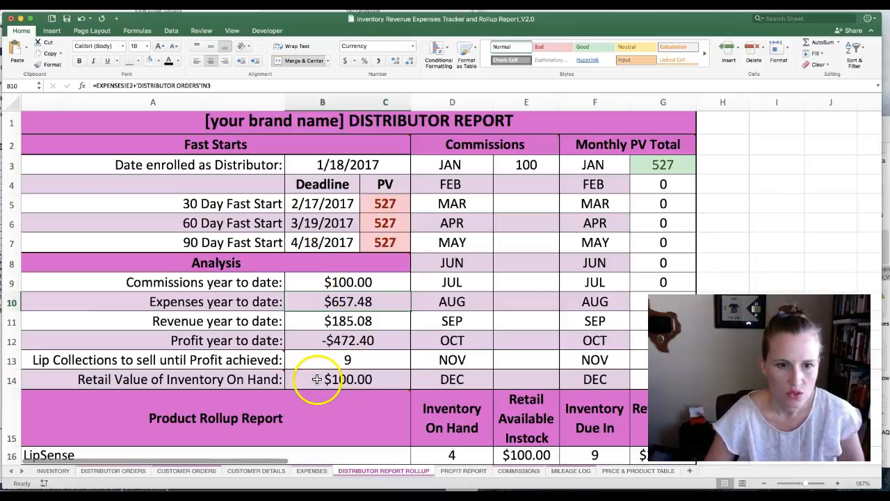
left_click(111, 472)
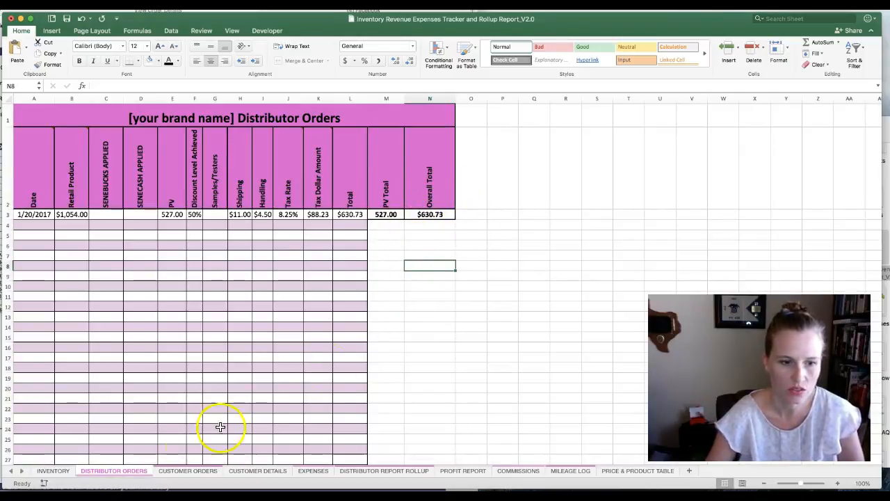
left_click(379, 472)
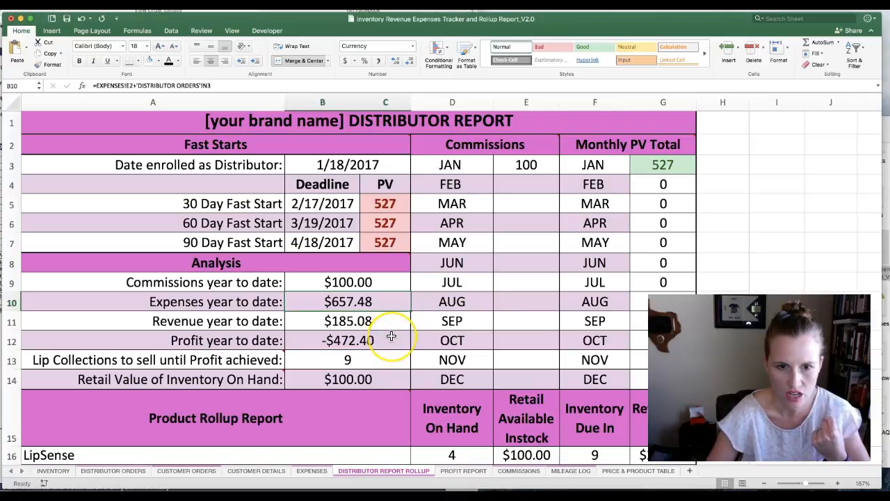
Examine the Lip Collections to sell until Profit achieved row and look over the Product Rollup Report's inventory columns
scroll(392, 336, "down", 3)
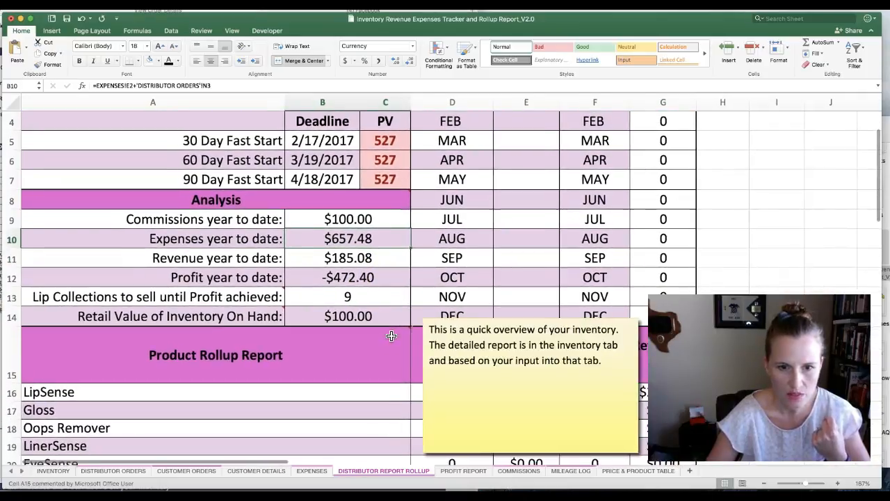
left_click(306, 298)
mouse_move(265, 296)
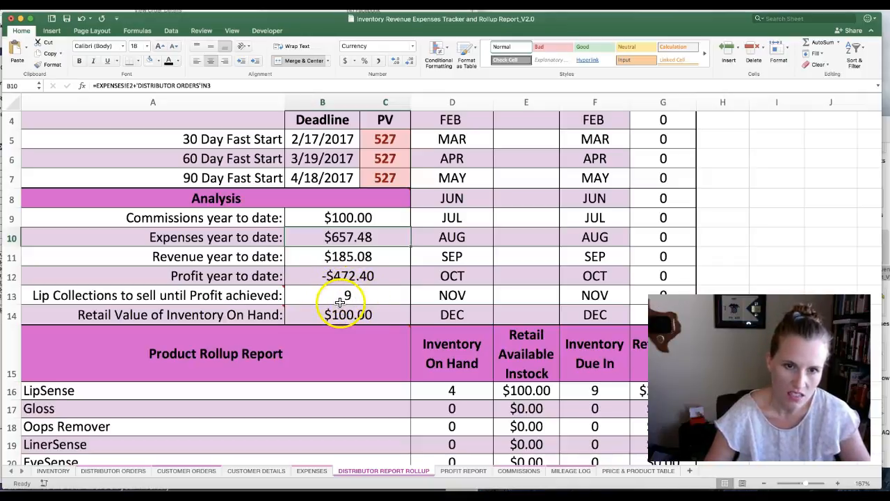
scroll(464, 358, "down", 3)
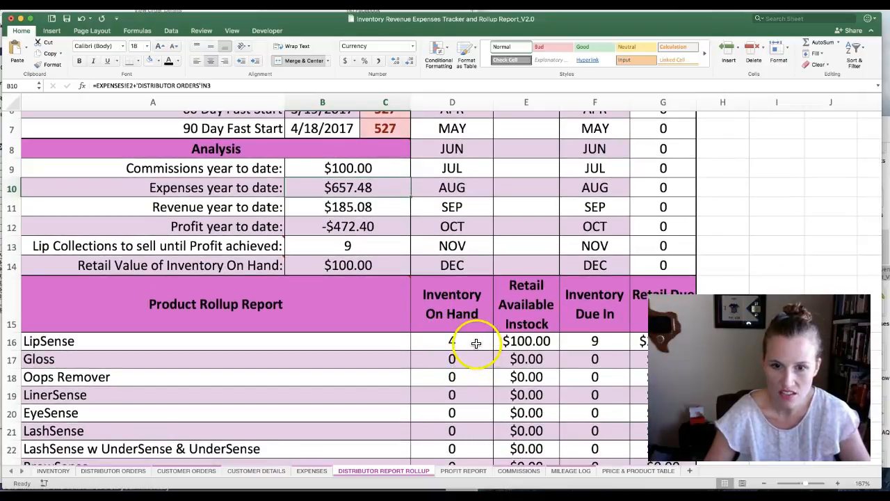
scroll(446, 330, "down", 6)
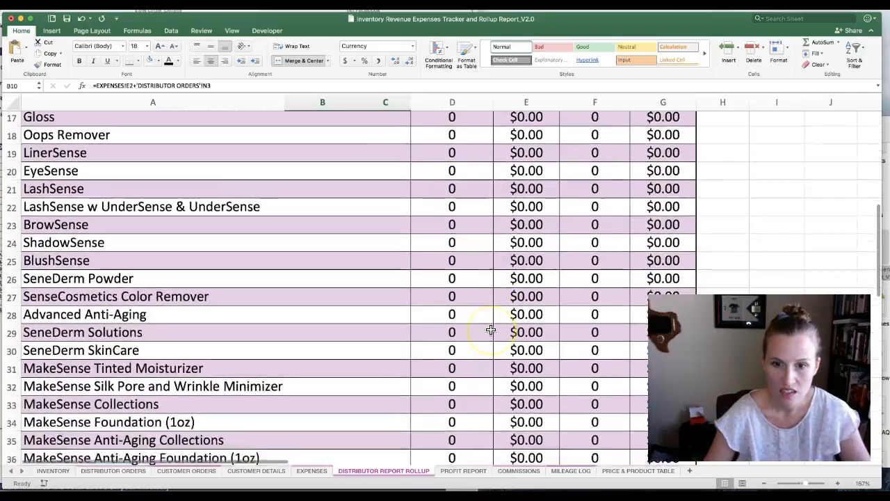
scroll(487, 327, "up", 4)
scroll(501, 317, "up", 1)
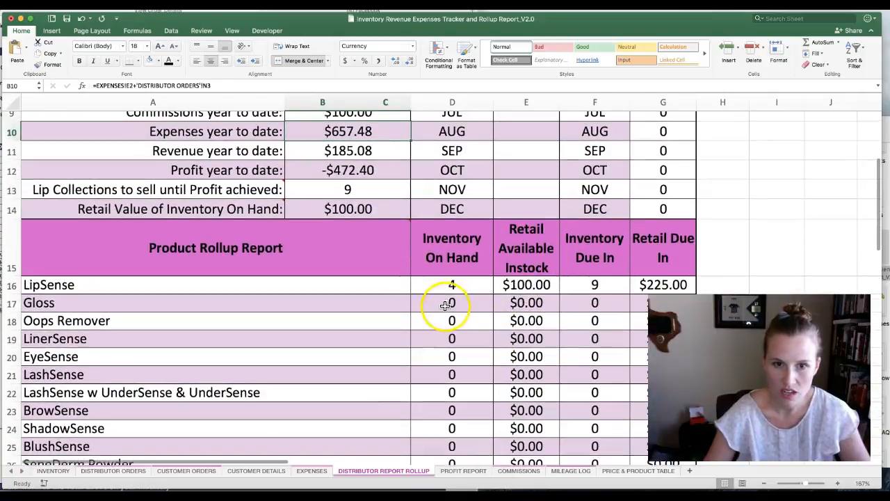
Review the Product Rollup Report down to its Totals row, then the Analysis section of the distributor report
scroll(456, 310, "up", 3)
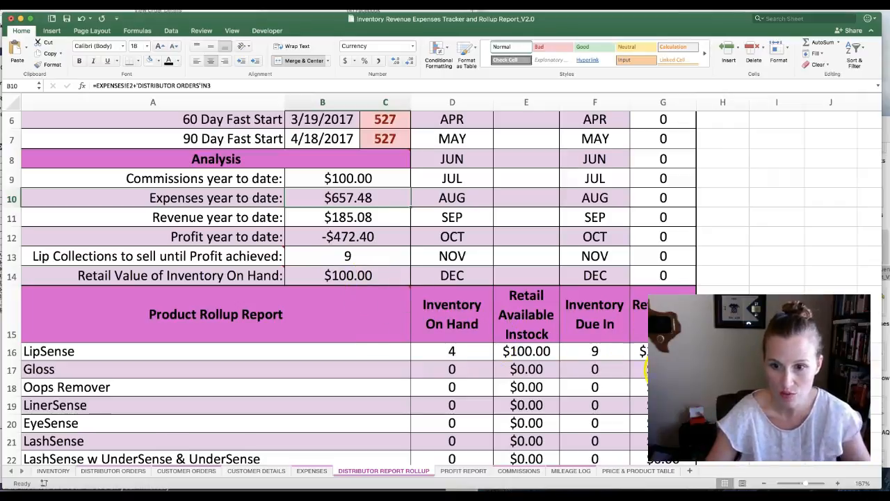
scroll(645, 353, "down", 10)
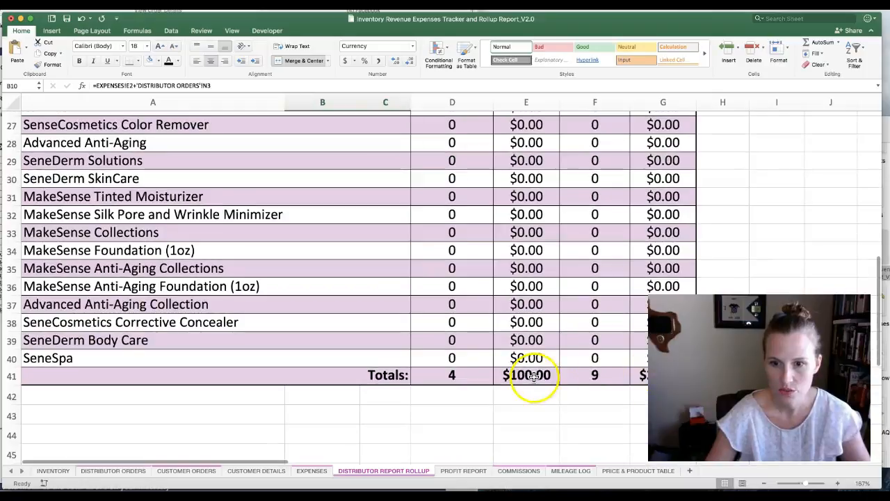
scroll(612, 357, "up", 1)
scroll(612, 357, "up", 9)
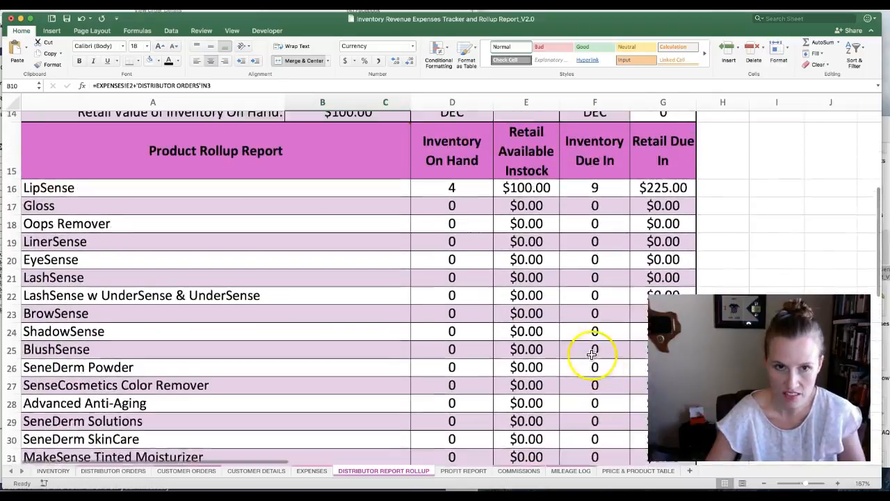
scroll(537, 353, "up", 3)
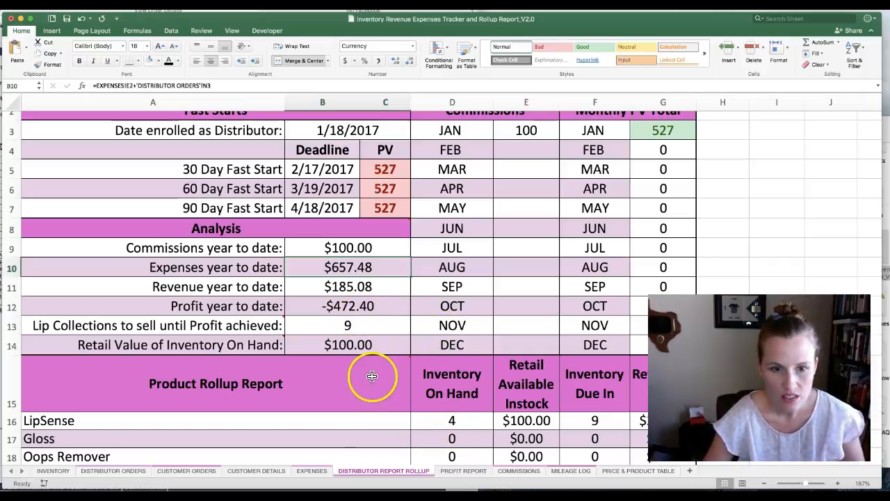
scroll(364, 345, "up", 2)
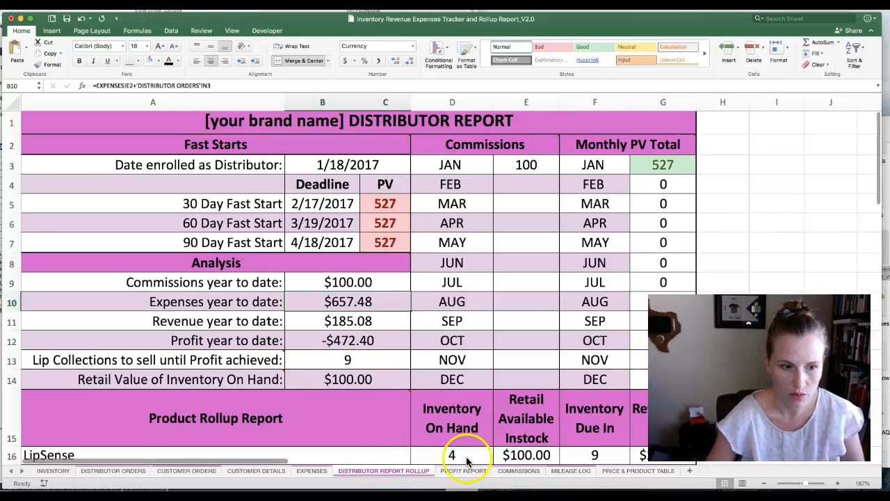
Compare the January figures and YTD Profit in the Profit Report with the Analysis section of the Distributor Report Rollup
left_click(467, 473)
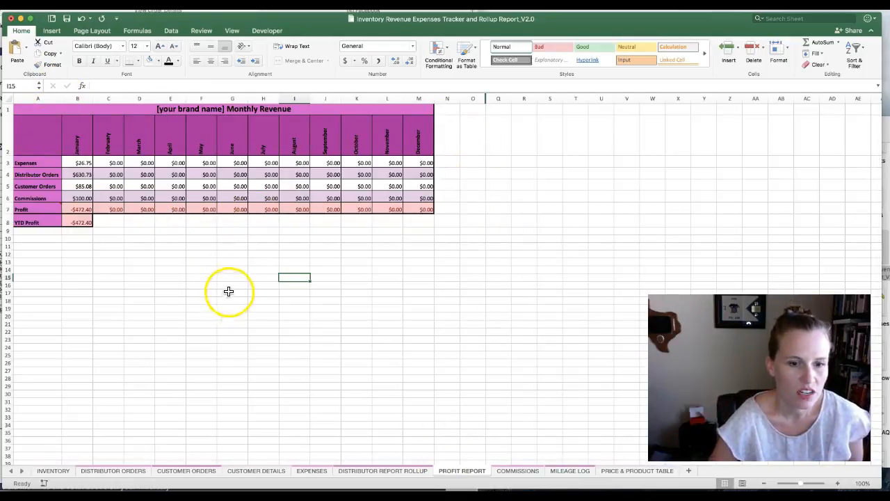
left_click(373, 471)
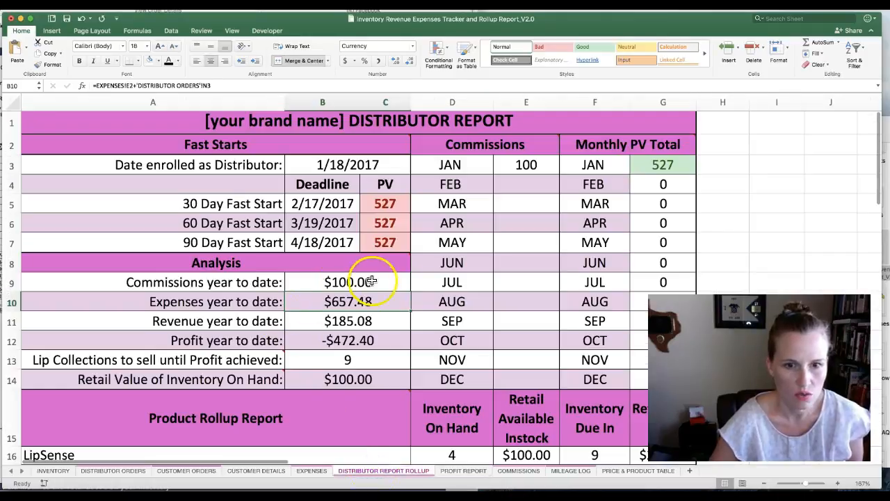
left_click(478, 470)
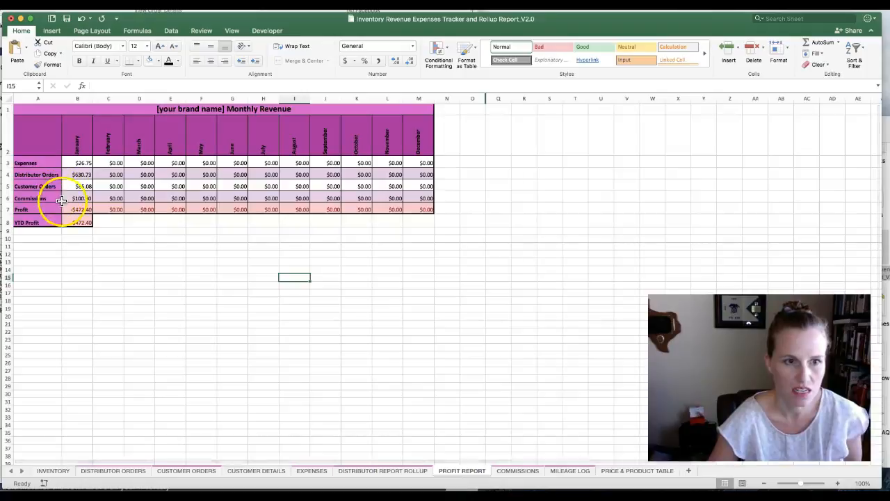
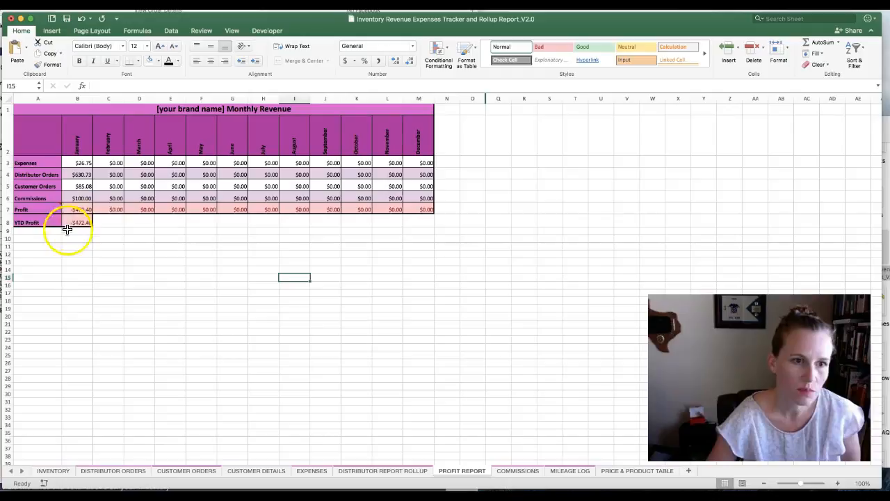
left_click(376, 471)
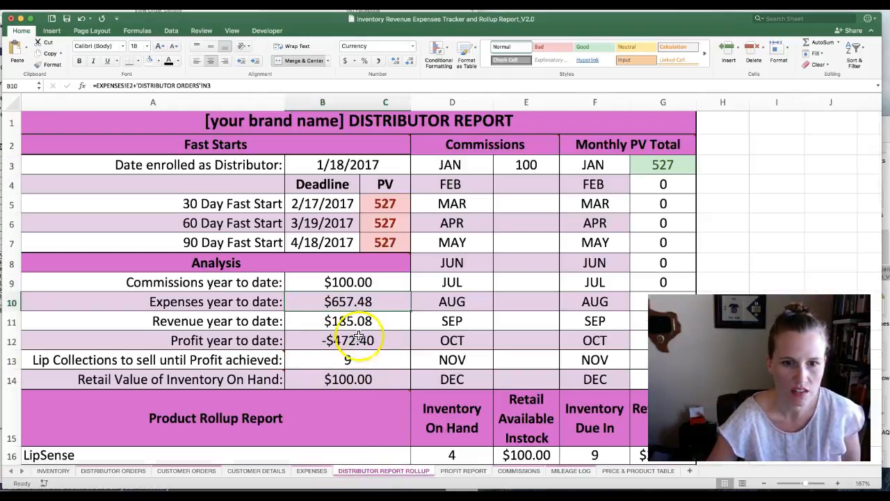
left_click(456, 471)
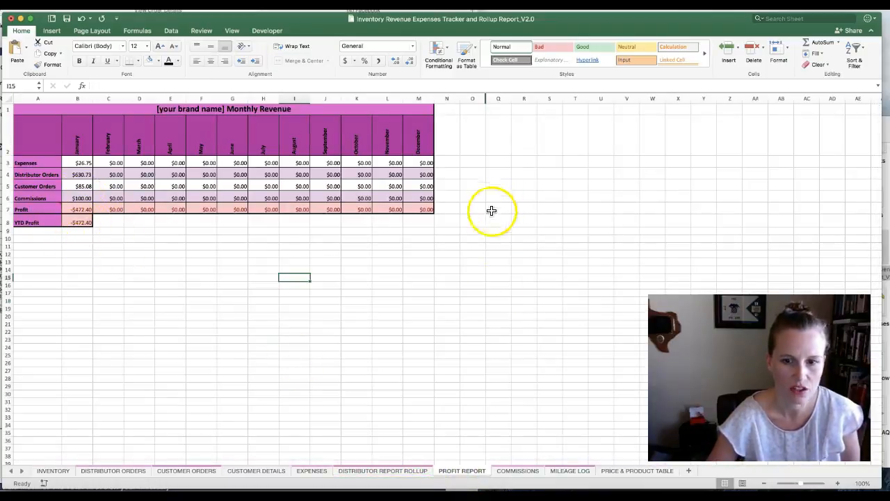
Look over the Commissions sheet's monthly prediction columns from January to December and the downline commission and group sales bonus tables
left_click(518, 471)
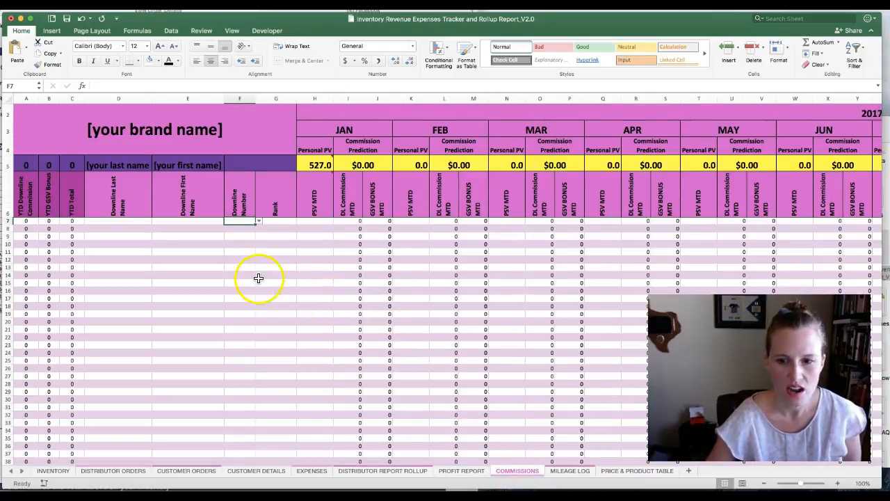
left_click_drag(800, 485, 807, 485)
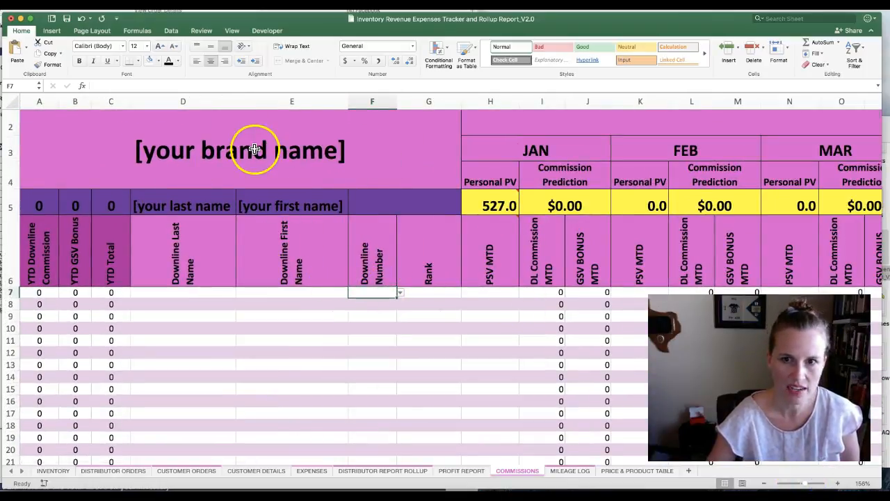
scroll(562, 209, "right", 3)
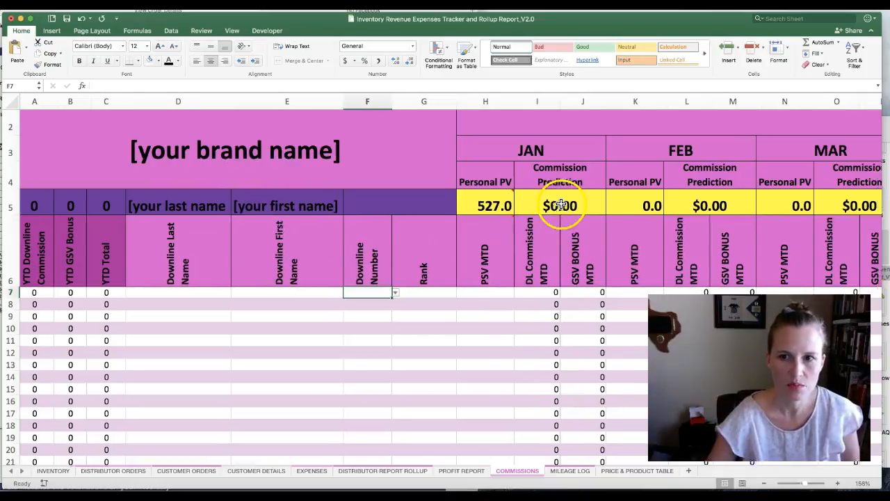
scroll(547, 205, "right", 5)
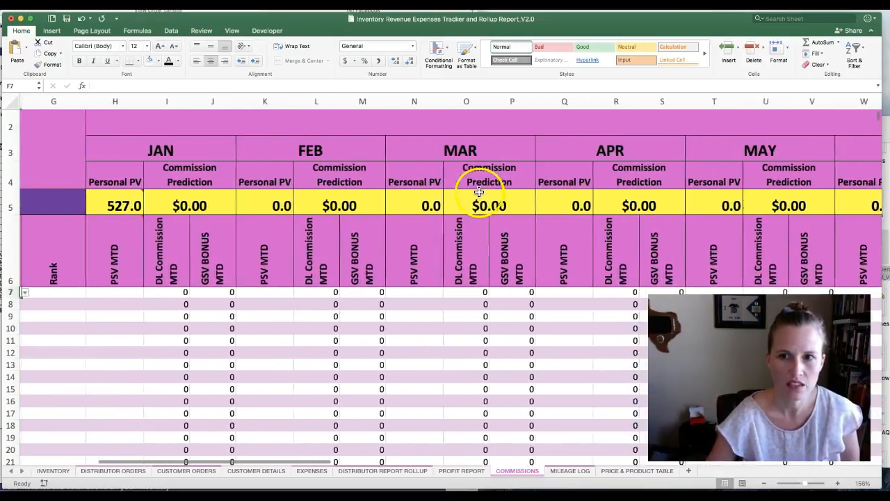
scroll(444, 207, "right", 8)
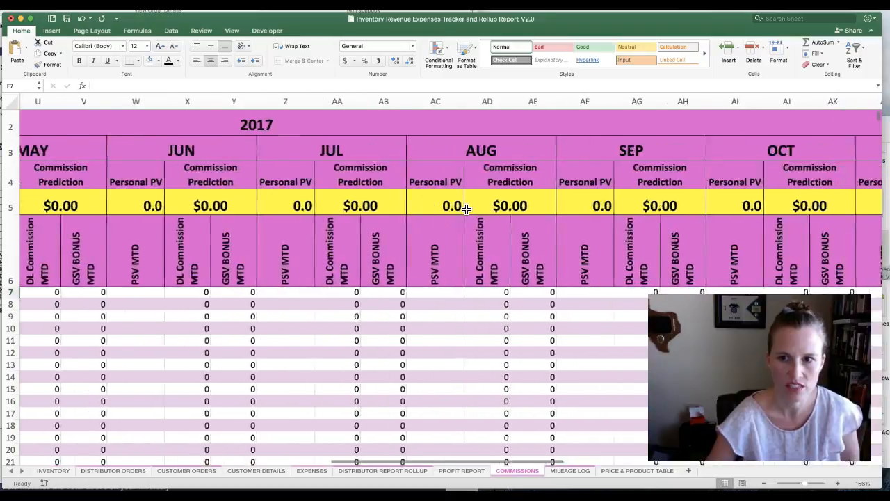
scroll(466, 209, "right", 5)
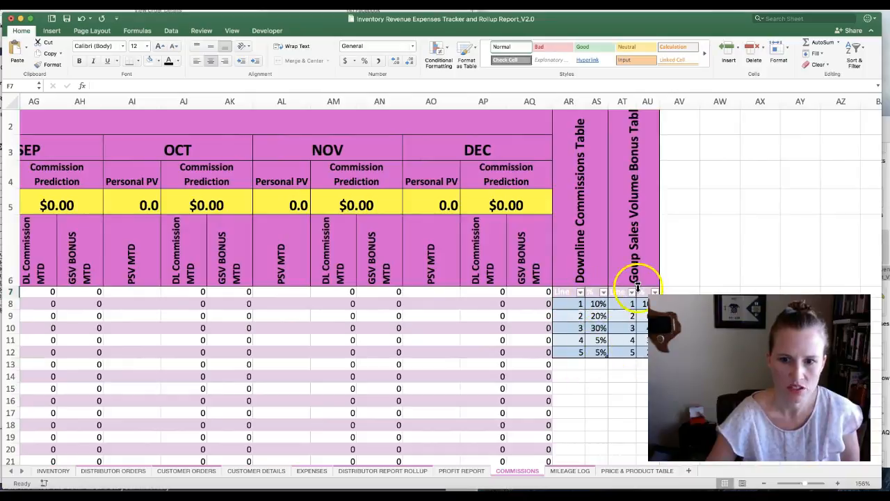
scroll(277, 226, "left", 1)
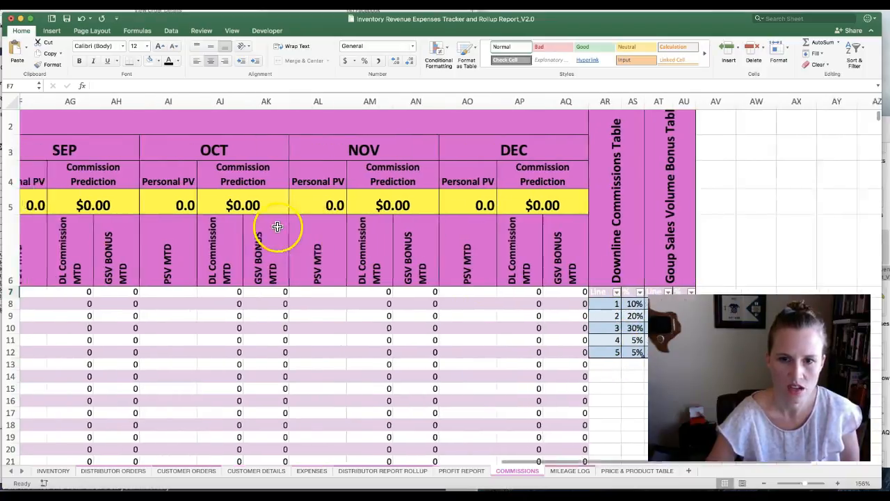
scroll(277, 226, "left", 15)
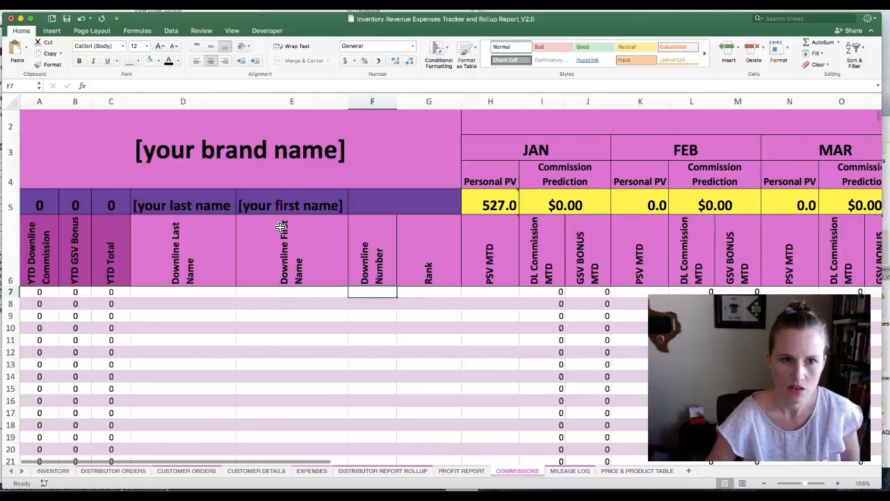
Enter the first downline member's last and first name in row 7 of the Commissions sheet, with downline number 1
left_click(182, 295)
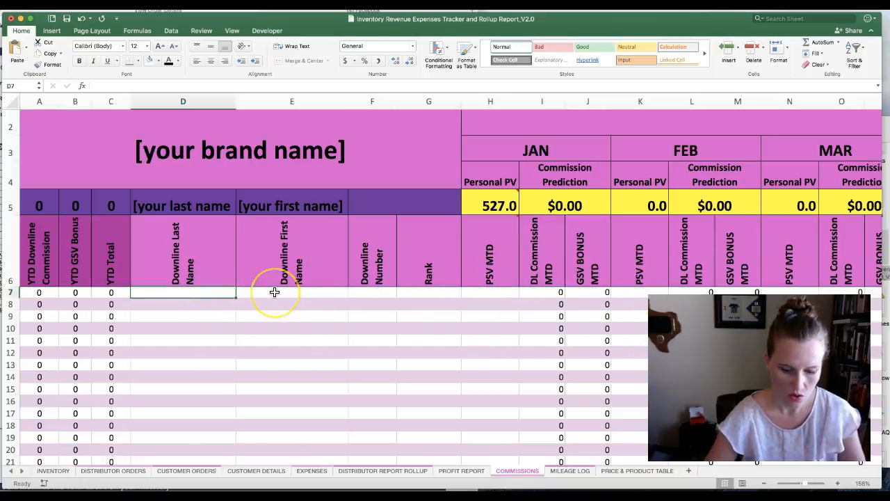
type("Smith")
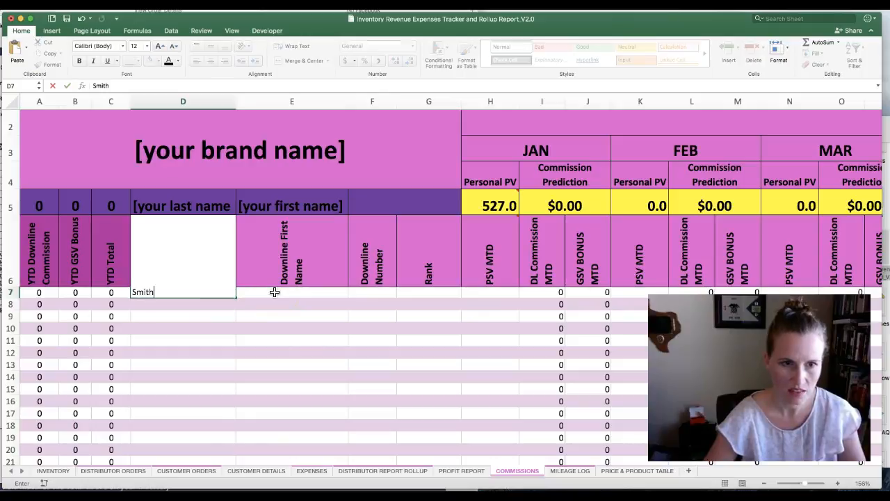
key("Tab")
type("Je")
key("Tab")
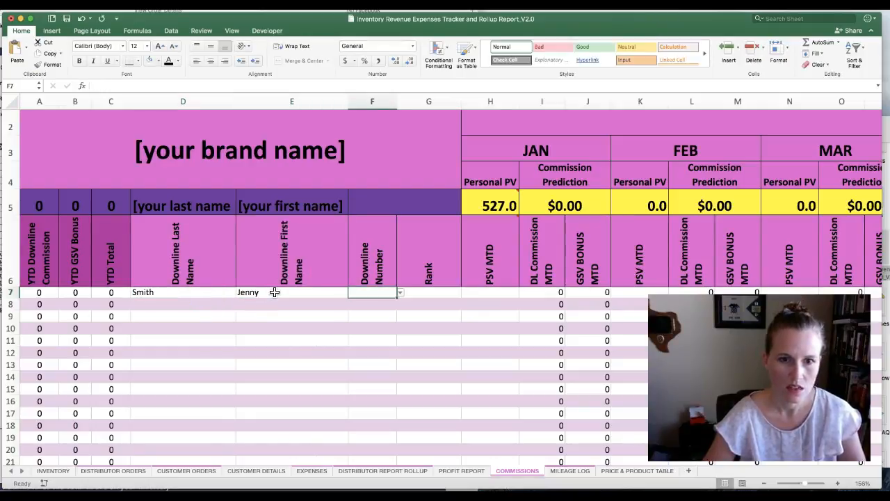
left_click(401, 292)
left_click(354, 303)
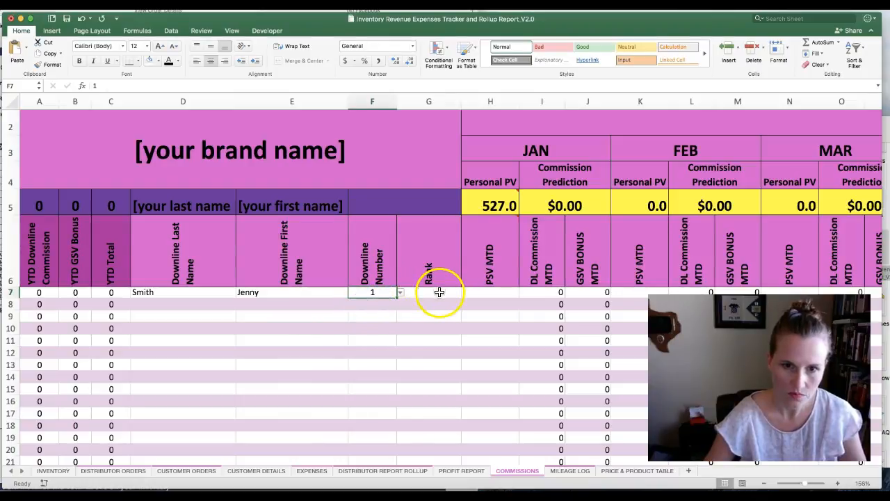
Set the first downline member's rank to Distributor and the January PSV MTD to 1500
left_click(440, 292)
left_click(465, 295)
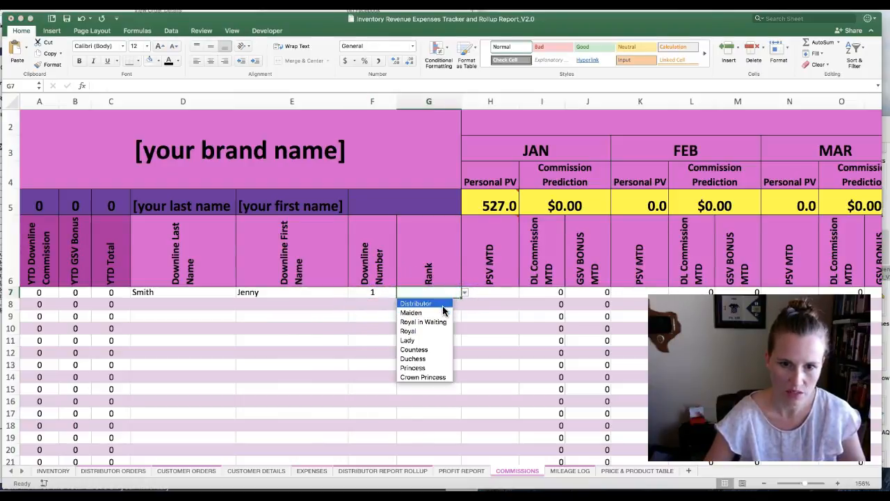
left_click(439, 304)
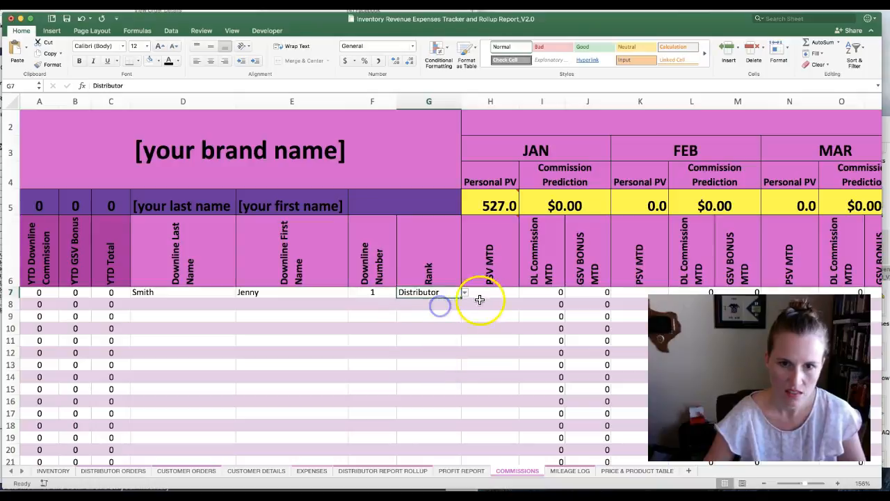
left_click(492, 293)
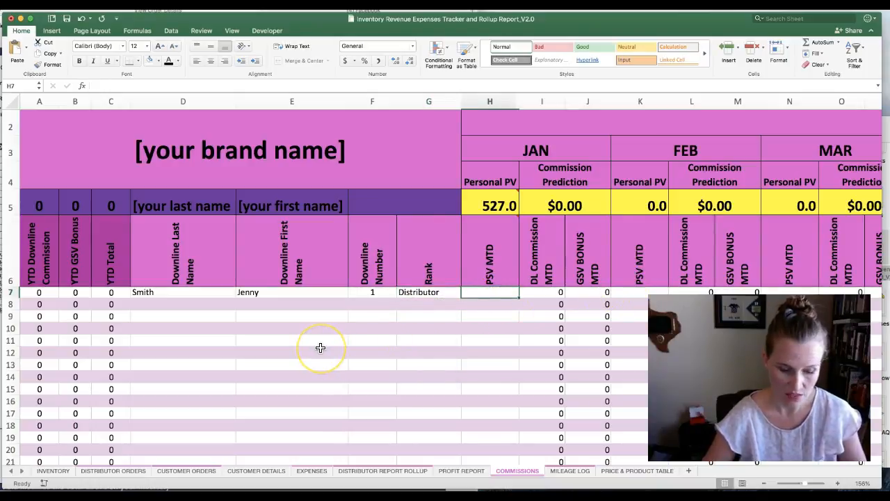
type("1500")
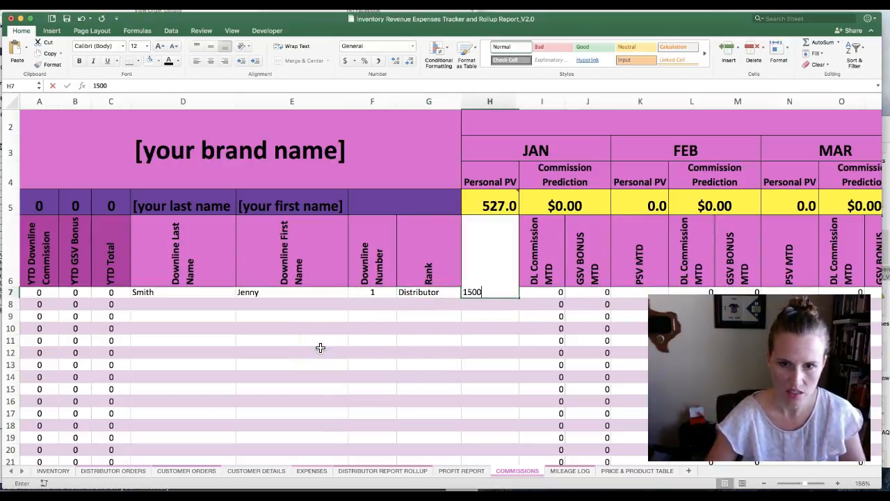
key("Return")
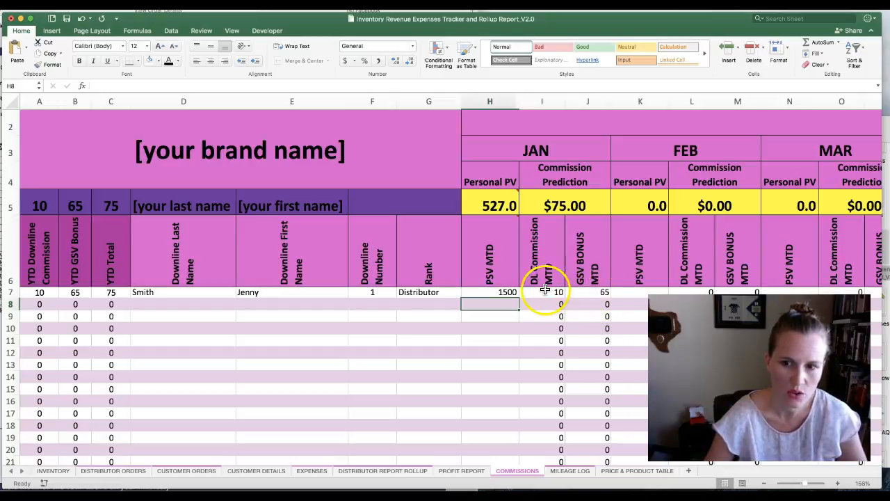
Enter a second downline member's last and first name in row 8, with downline number 2
left_click(494, 292)
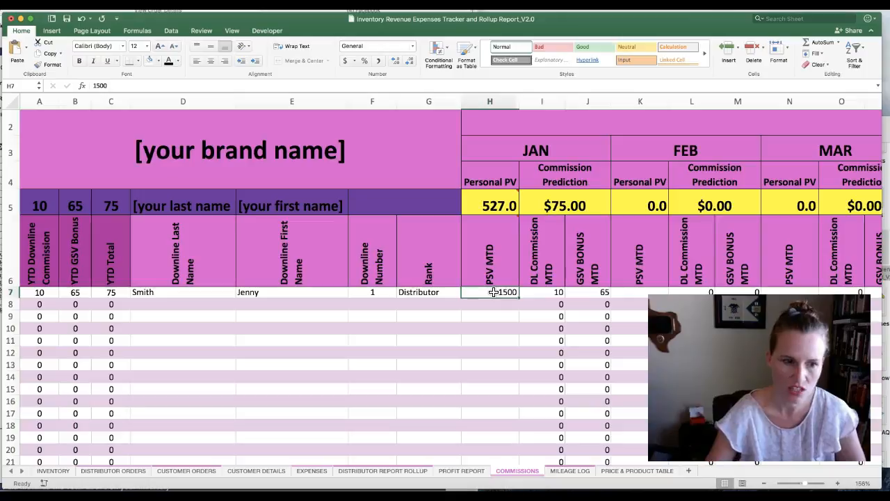
left_click(179, 305)
type("Smith")
key("Tab")
type("jennn")
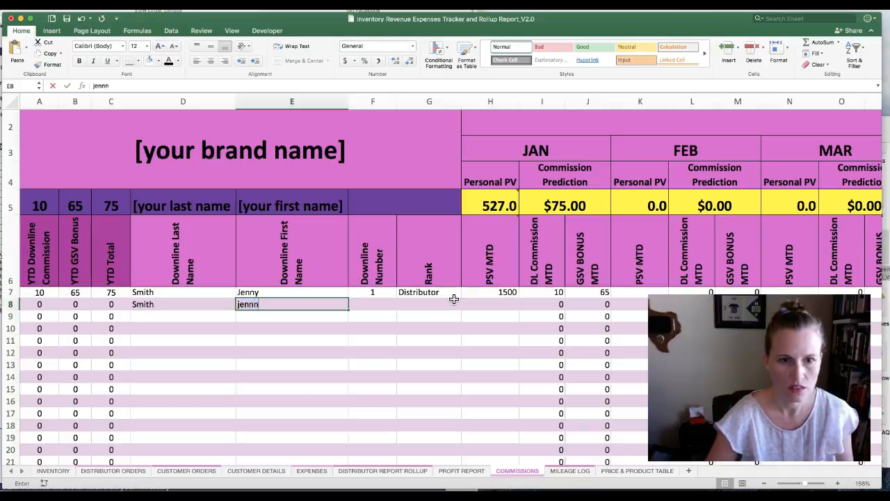
key("BackSpace")
type("y")
key("Tab")
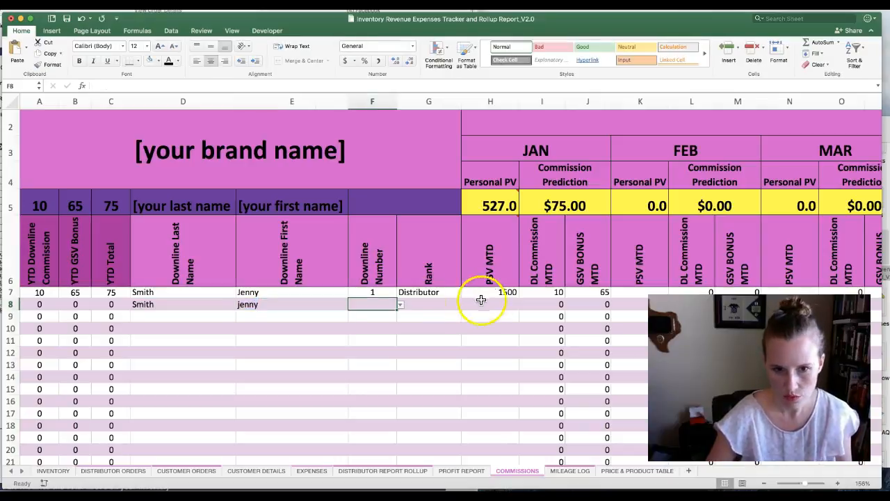
left_click(400, 305)
left_click(355, 325)
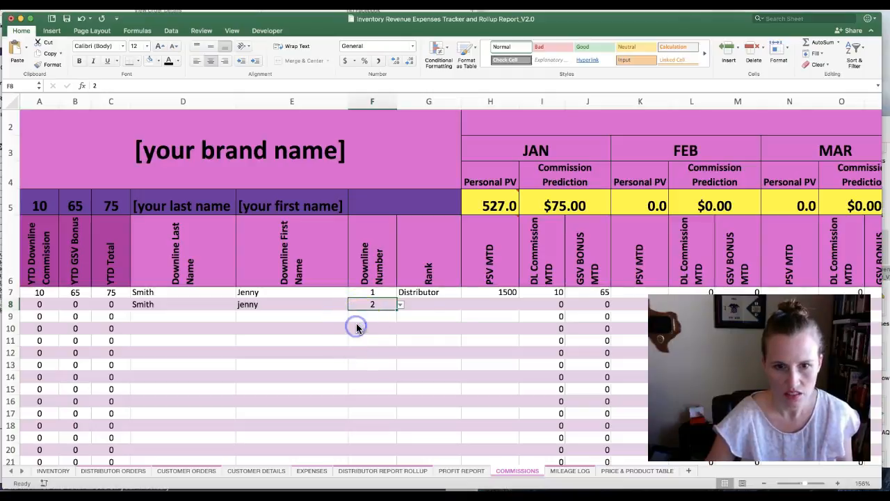
Set the second downline member's rank to Distributor and the January PSV MTD to 600
left_click(437, 305)
left_click(464, 305)
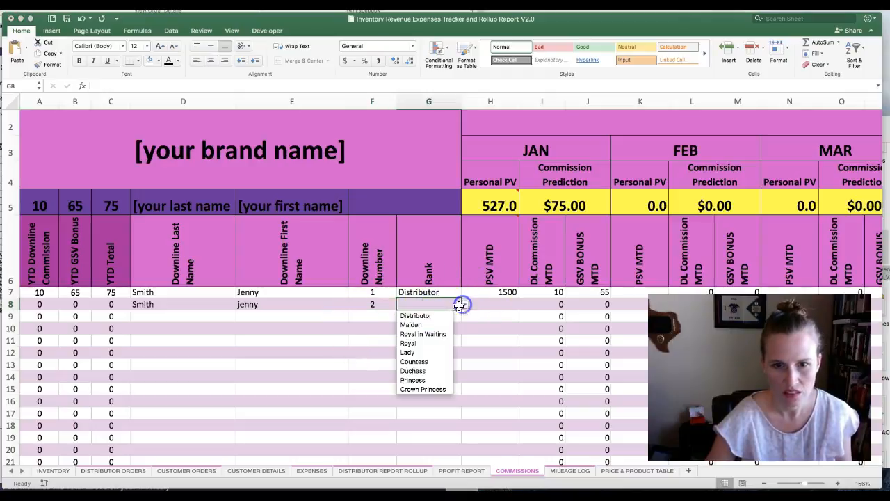
left_click(447, 317)
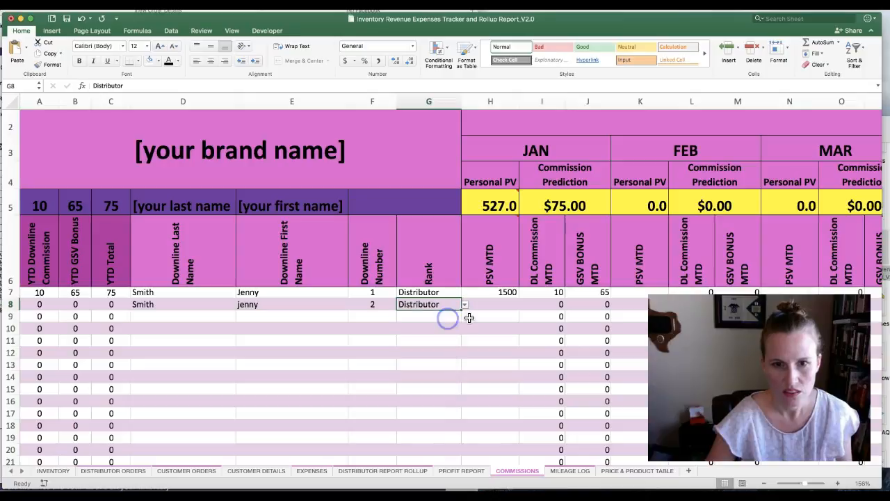
left_click(505, 306)
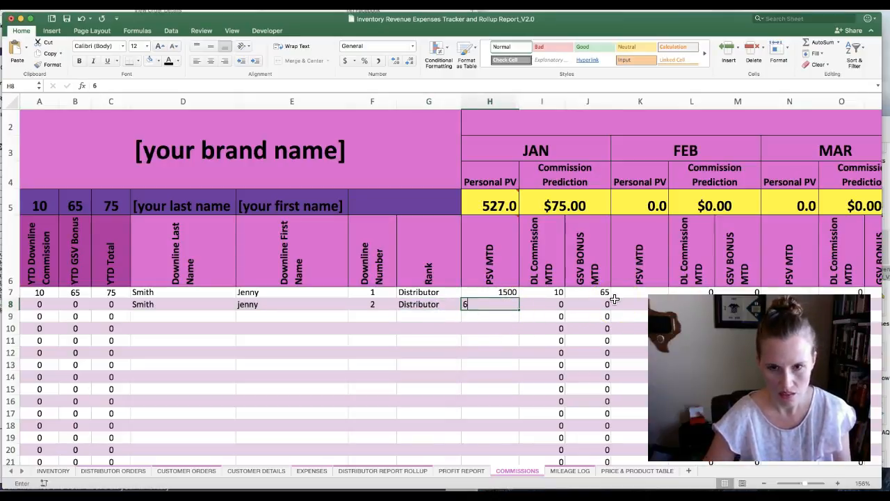
left_click(503, 318)
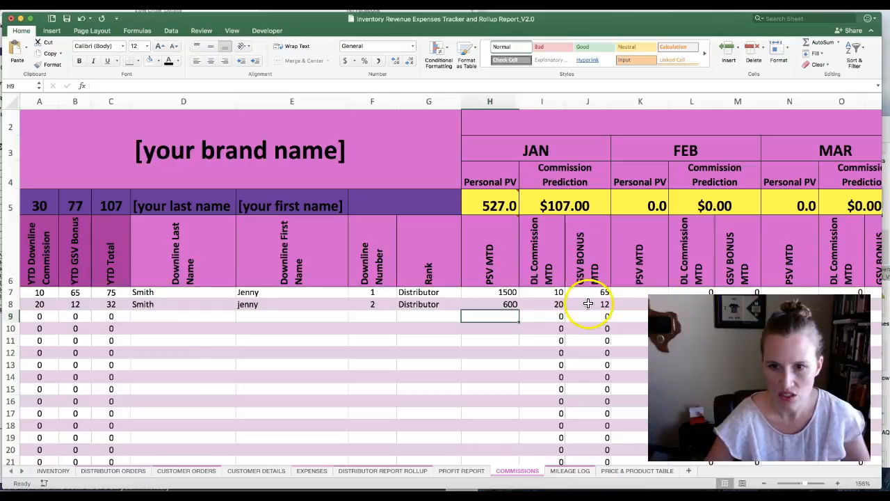
Enter the February PSV MTD as 500 for the second downline member and 1000 for the first
left_click(641, 306)
type("500")
key("Up")
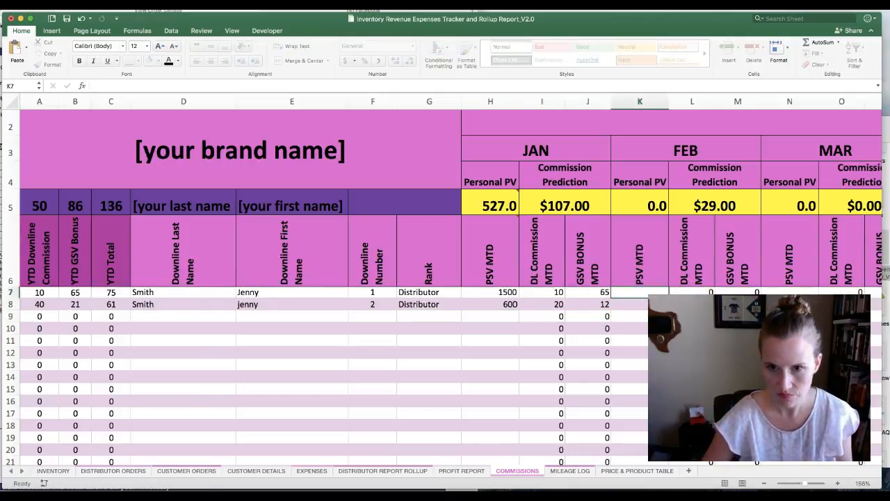
type("1000")
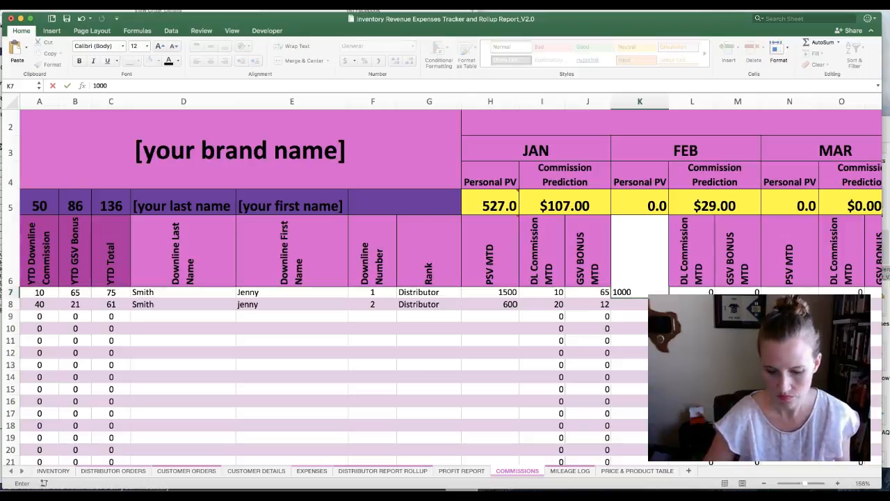
key("Return")
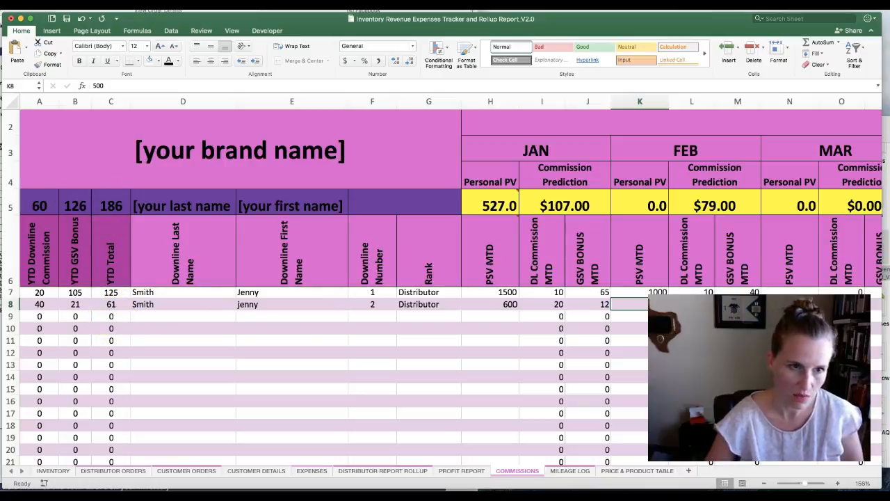
Inspect the formulas behind January's Personal PV and Commission Prediction totals in row 5
scroll(330, 309, "right", 3)
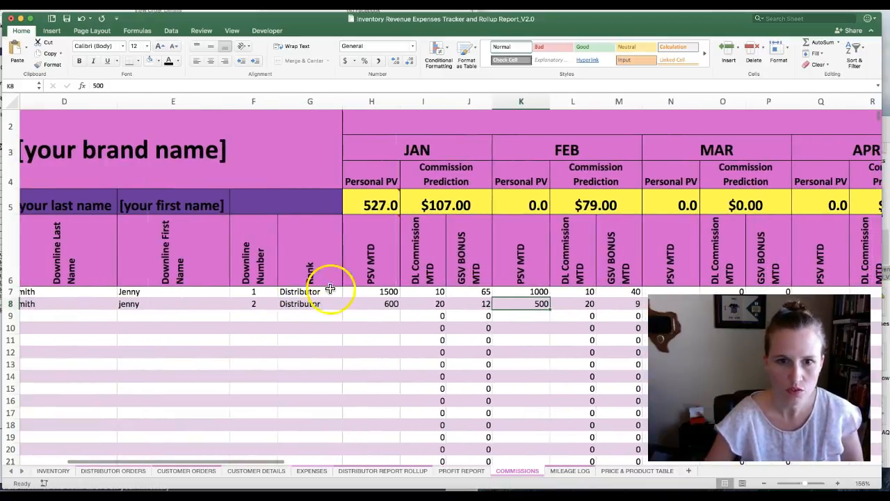
left_click(372, 203)
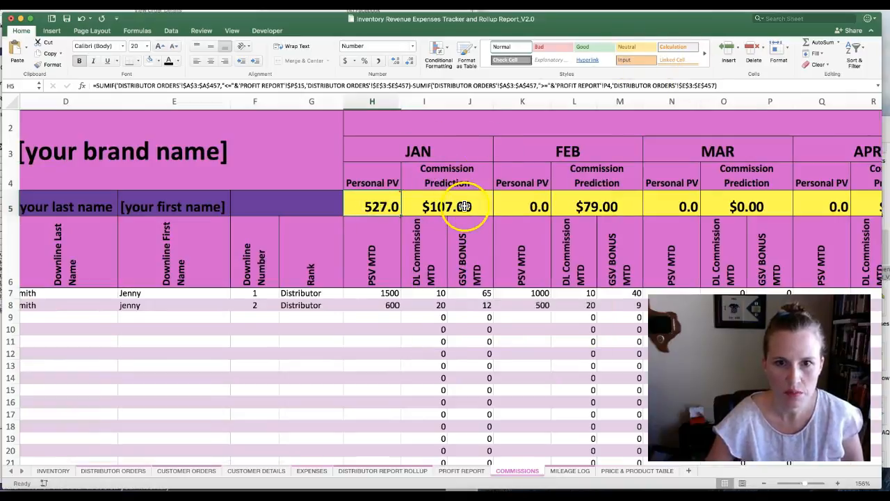
left_click(465, 206)
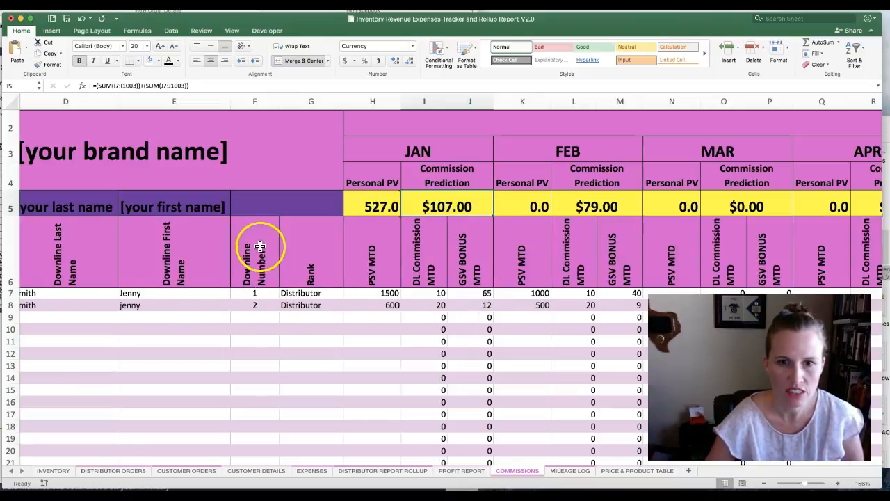
scroll(488, 206, "right", 2)
scroll(488, 204, "left", 1)
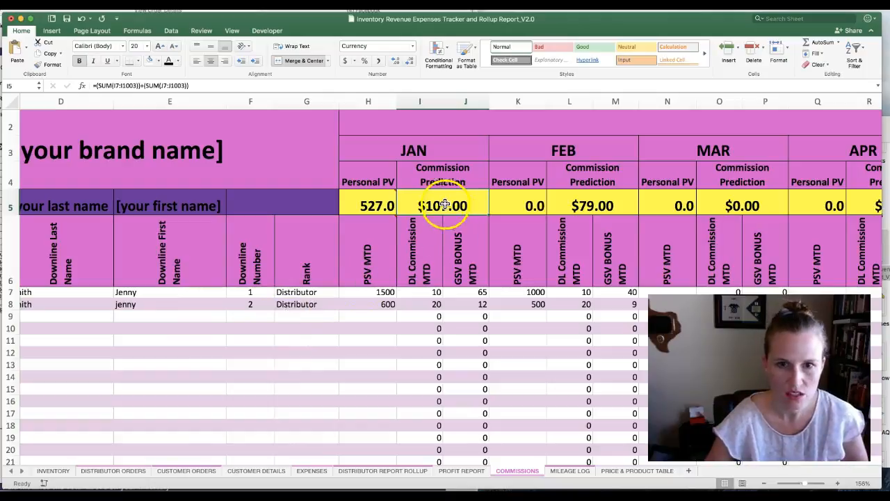
Read the cell notes on January's Personal PV total and PSV MTD heading about commission qualification and entering downline PSV
mouse_move(381, 208)
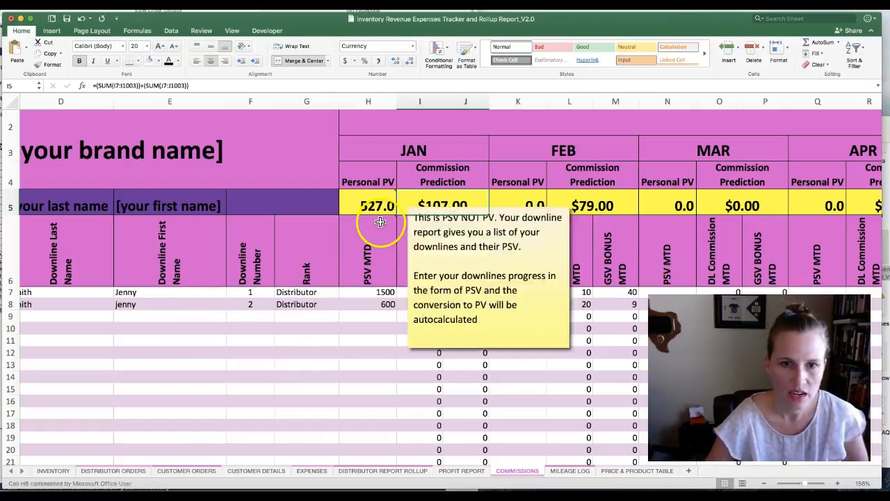
scroll(382, 202, "right", 2)
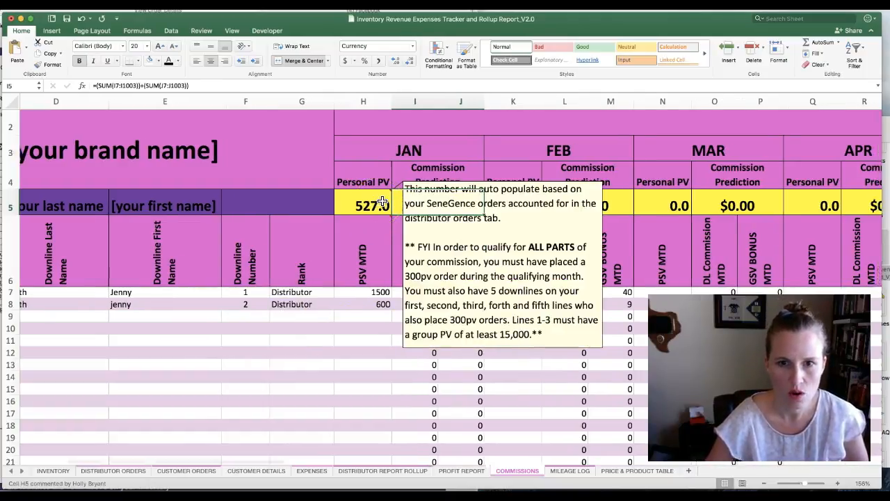
left_click(249, 158)
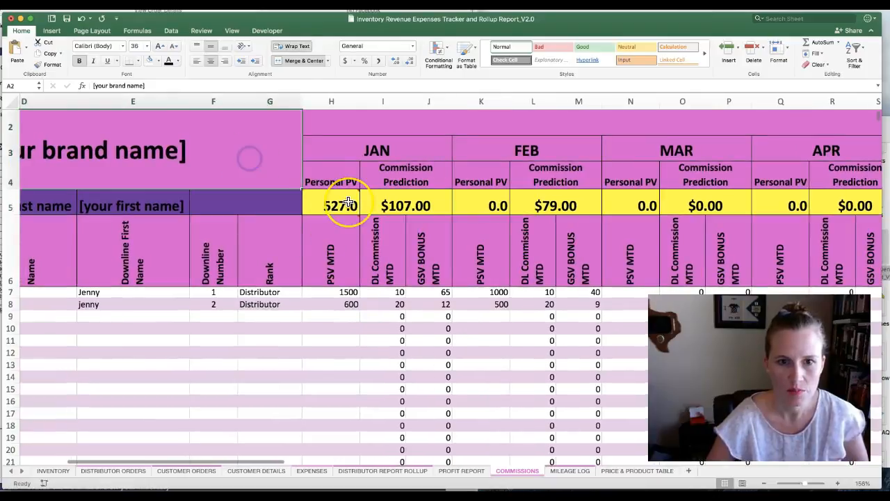
mouse_move(341, 204)
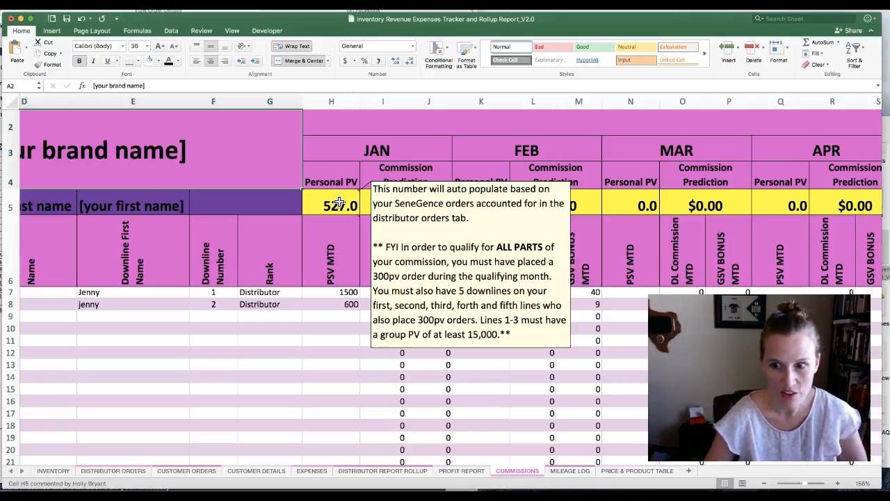
left_click(353, 201)
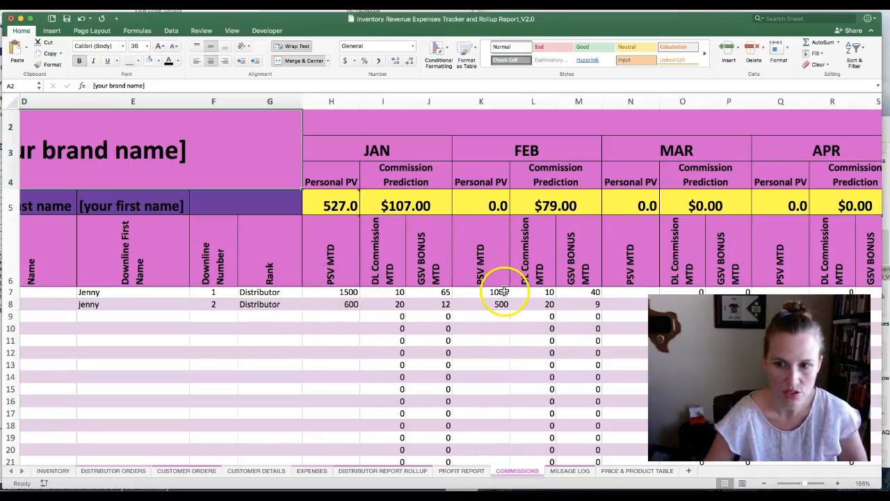
mouse_move(303, 284)
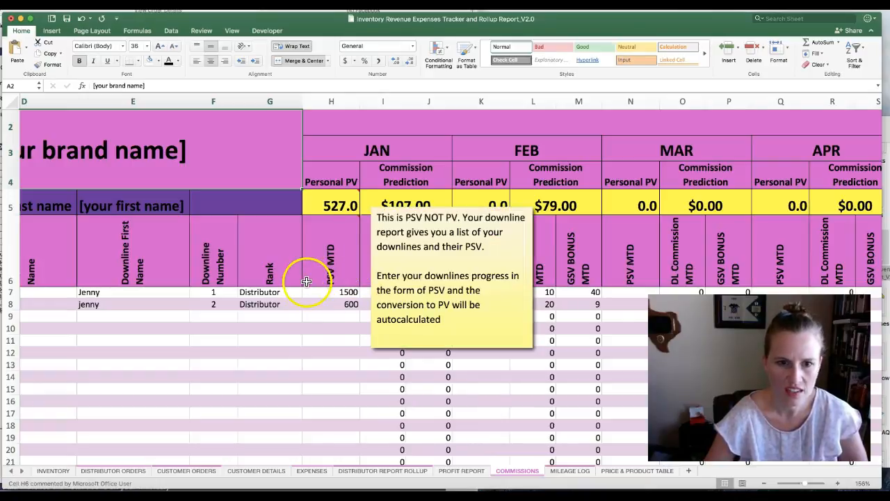
scroll(292, 278, "left", 3)
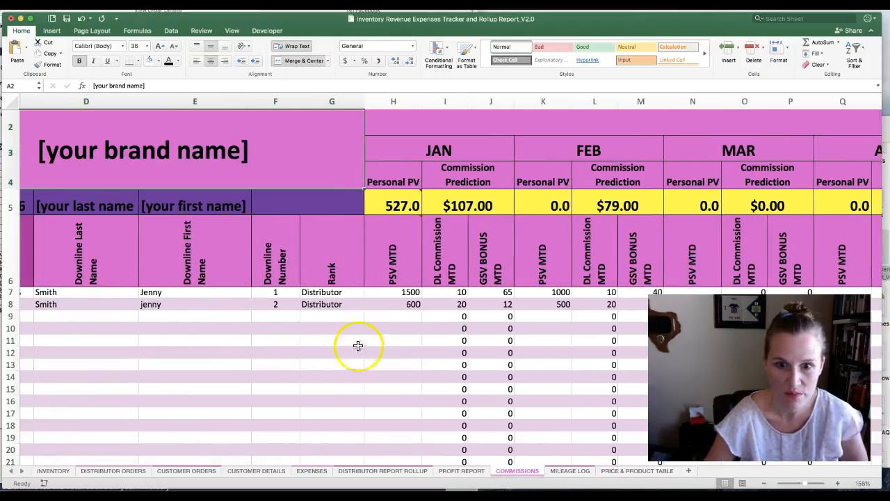
mouse_move(403, 202)
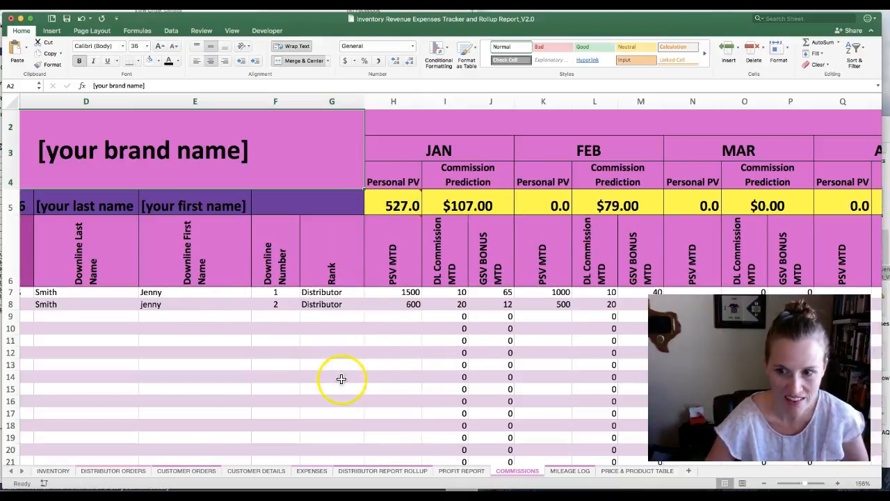
Compare the total expense in the Mileage Log with the Mileage Log entry on the Expenses sheet
left_click(572, 477)
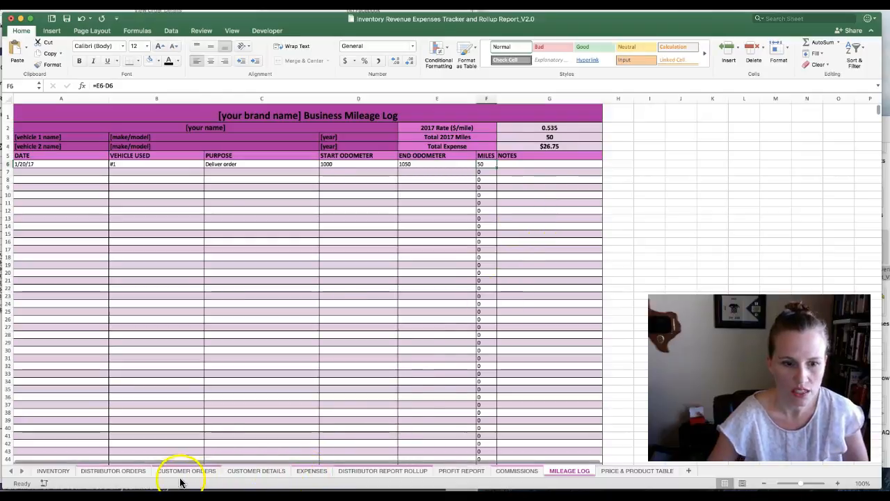
left_click(312, 471)
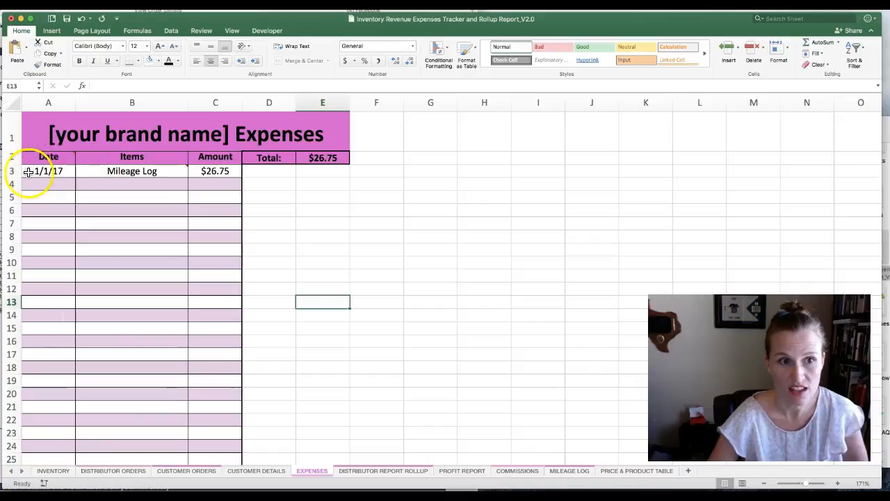
left_click(569, 472)
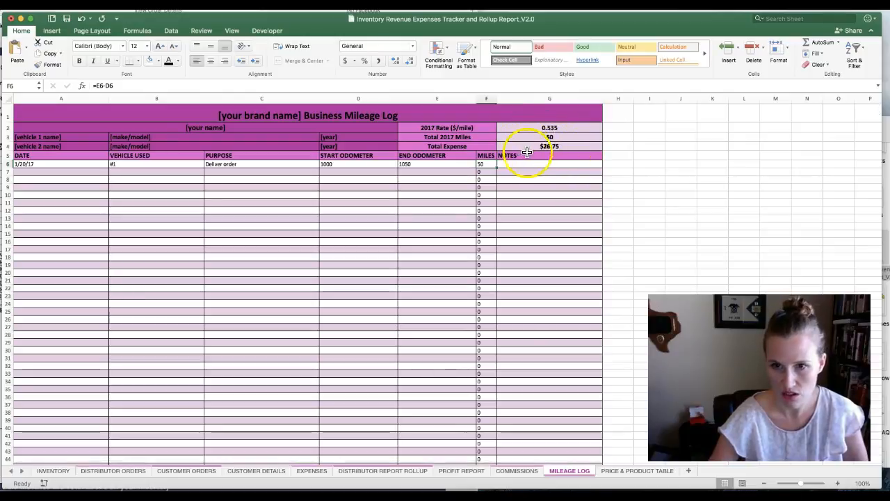
View the product IDs and prices in the Price & Product Table, and return to the Inventory sheet
left_click(639, 471)
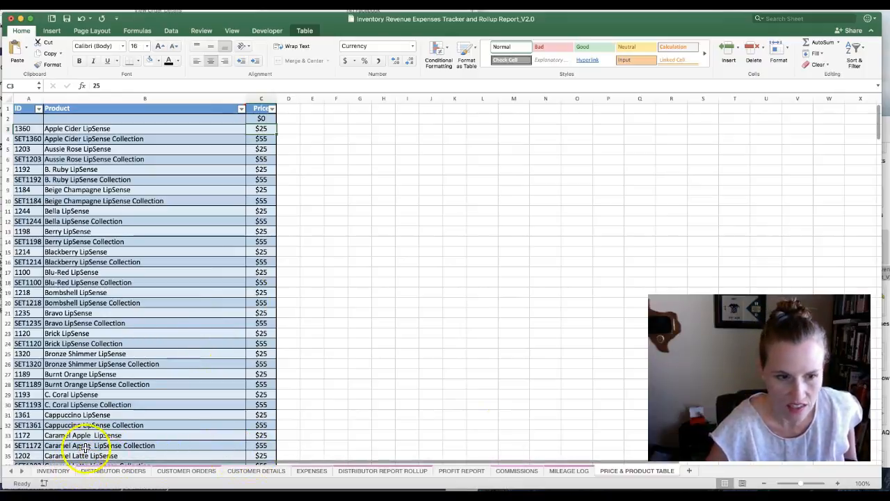
left_click(53, 471)
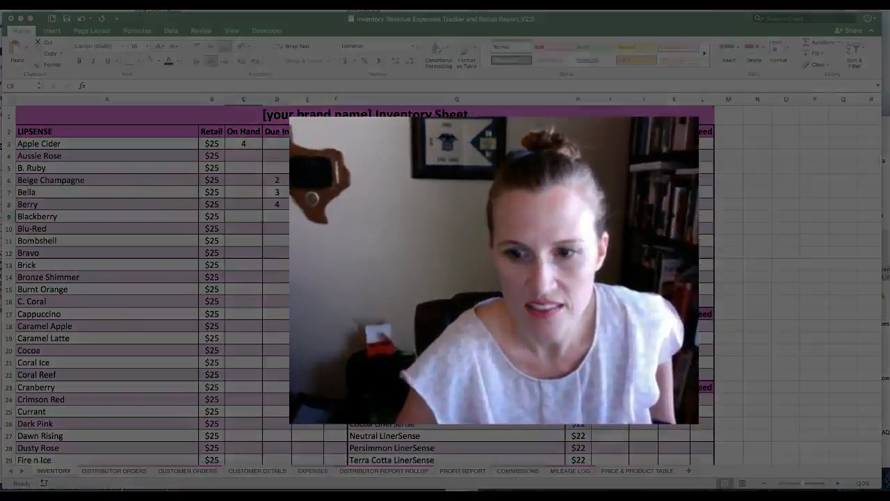